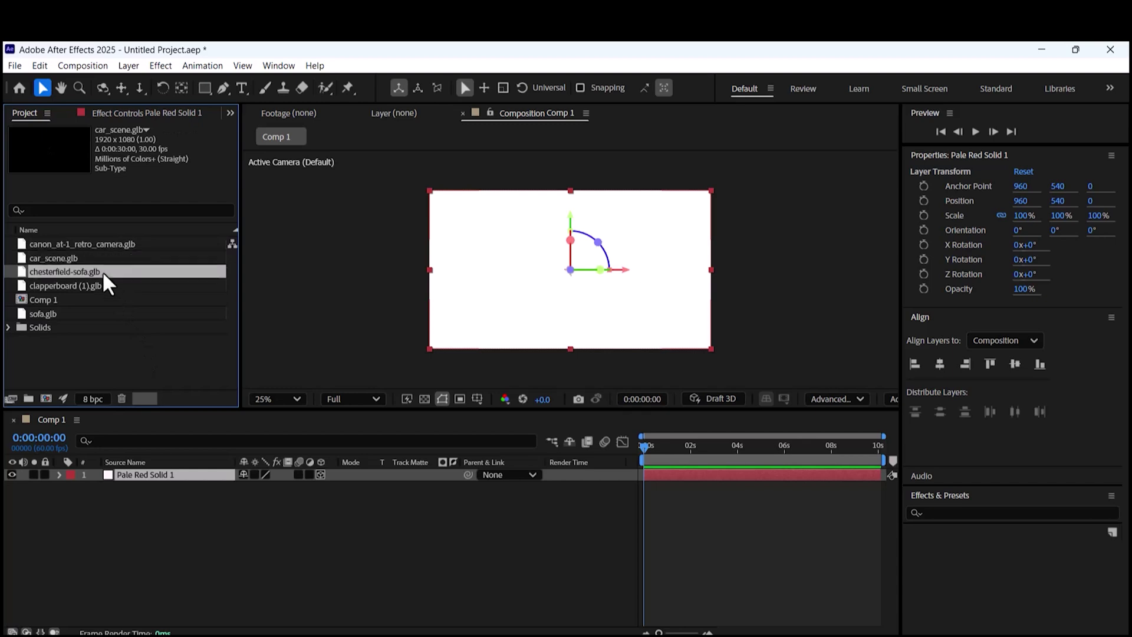
Add the chesterfield-sofa.glb model above the solid layer with its default model settings and lower it to a Y position of 732
left_click(97, 286)
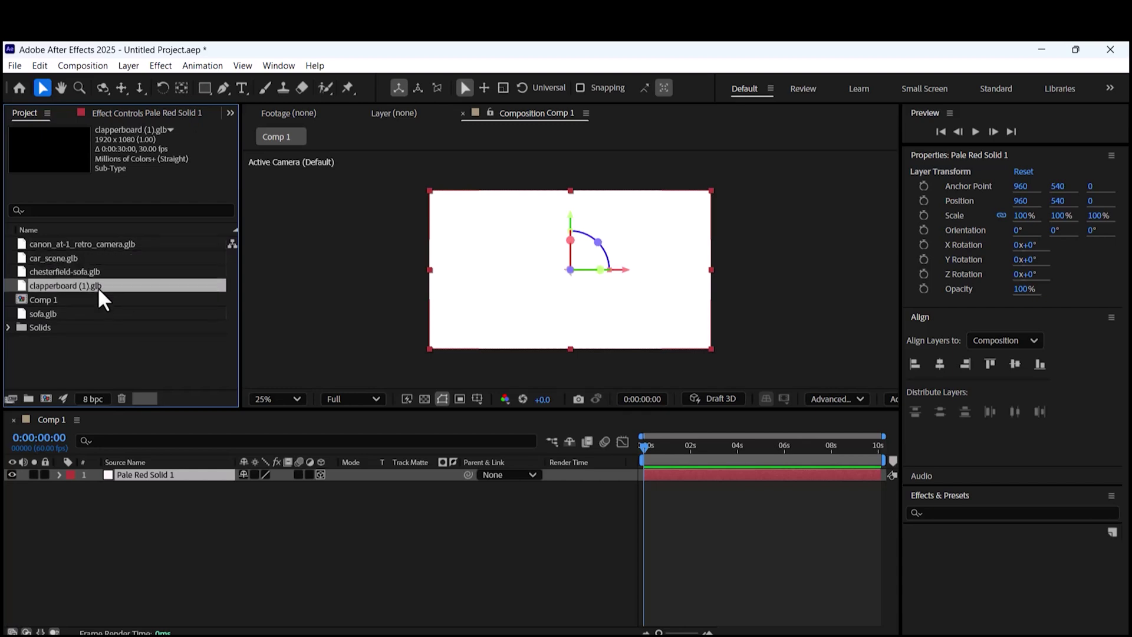
left_click(79, 311)
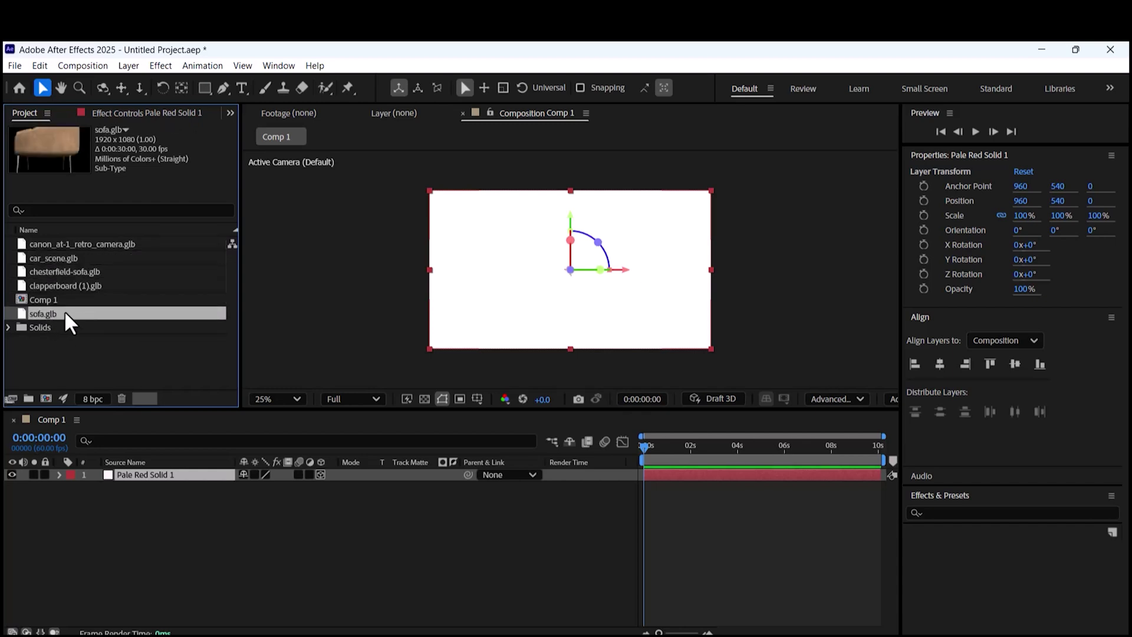
left_click(62, 286)
left_click(65, 271)
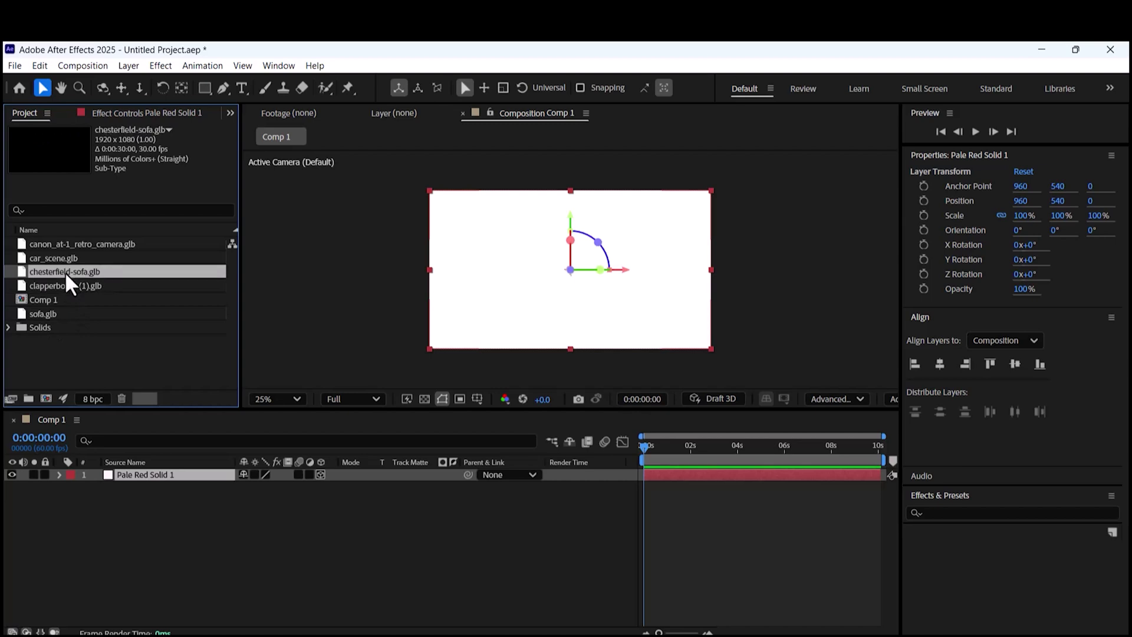
left_click_drag(75, 267, 126, 472)
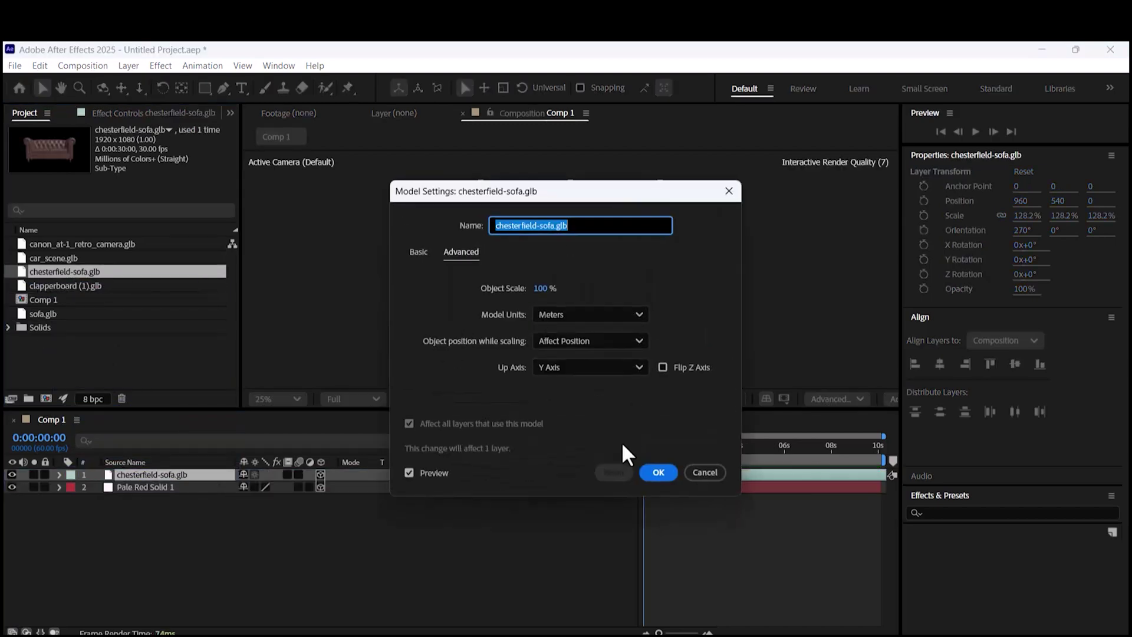
left_click(658, 472)
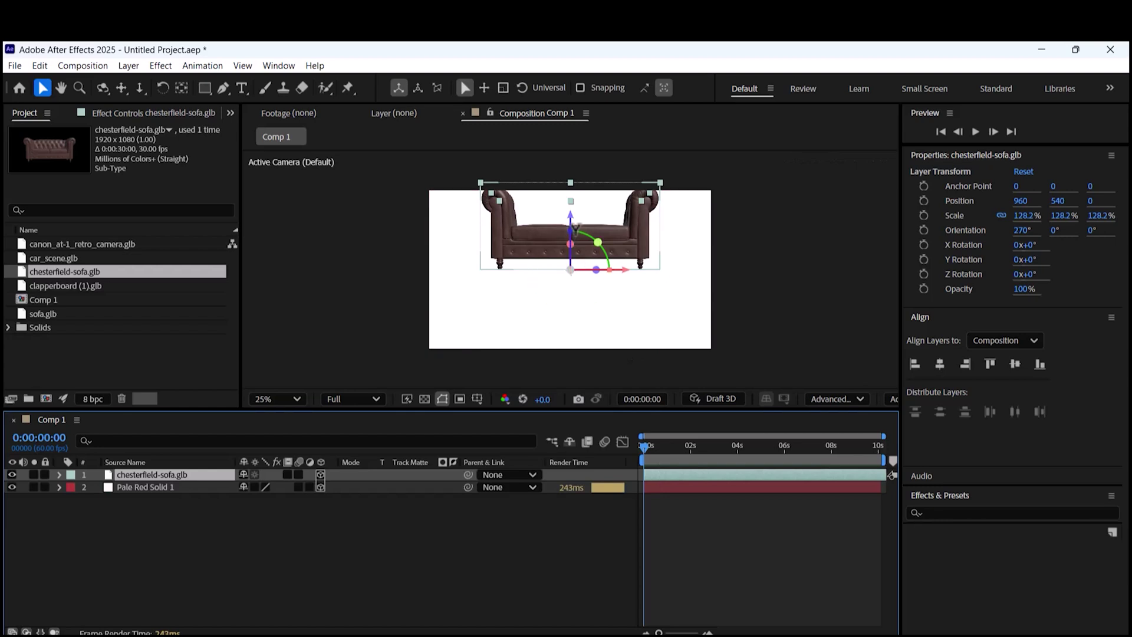
left_click_drag(570, 221, 571, 252)
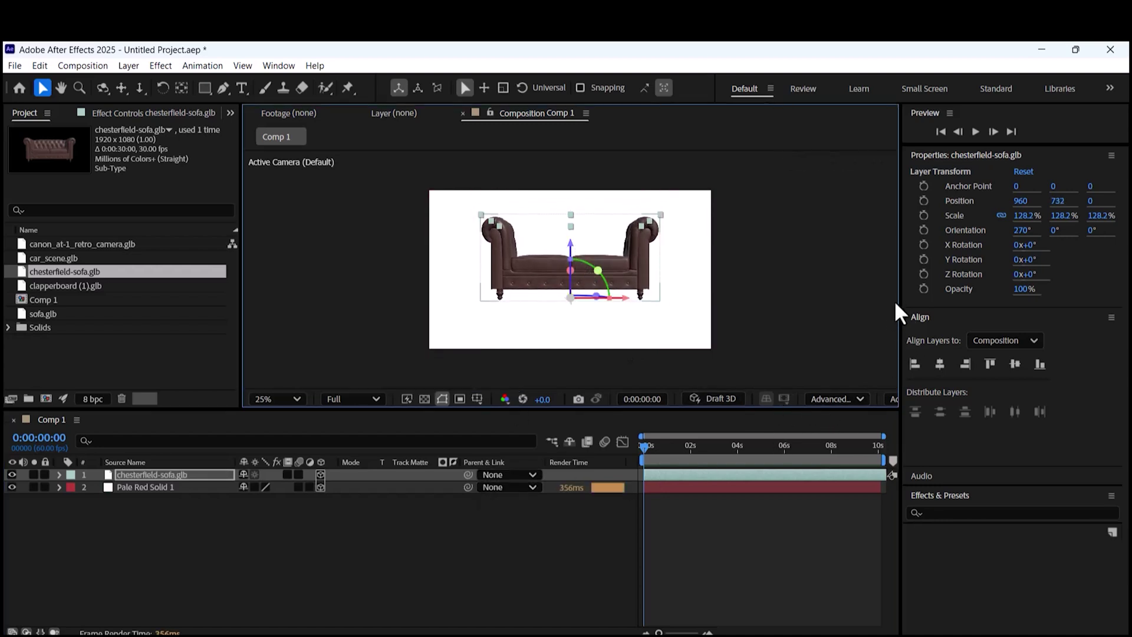
Widen the composition viewer and split it into two side-by-side views, Active Camera and Custom View 1
left_click_drag(902, 306, 1070, 299)
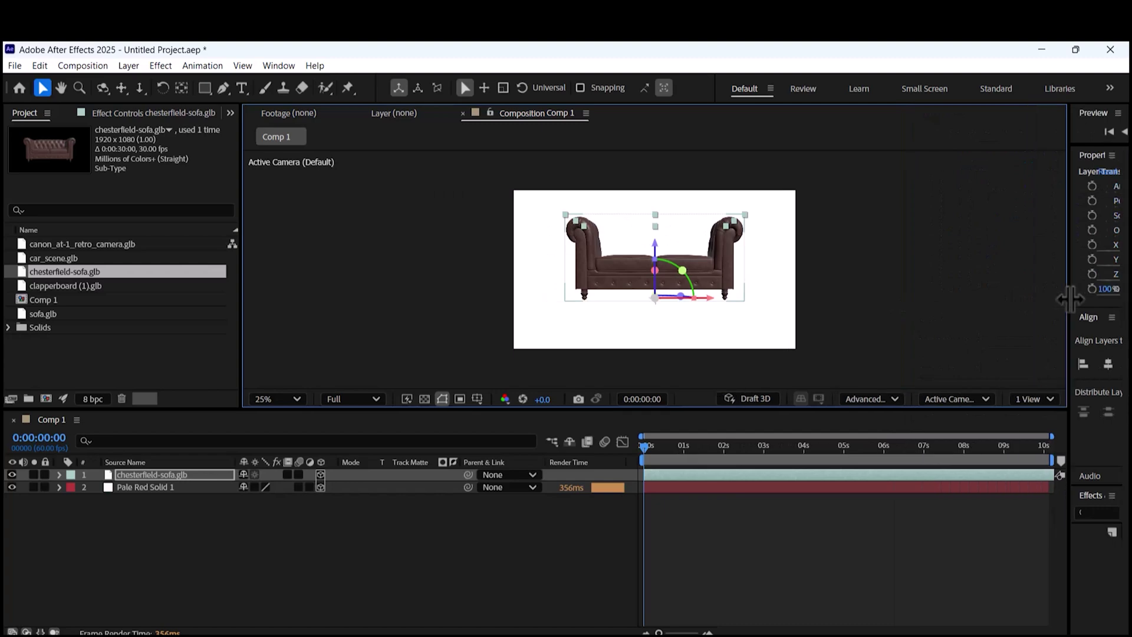
left_click(890, 401)
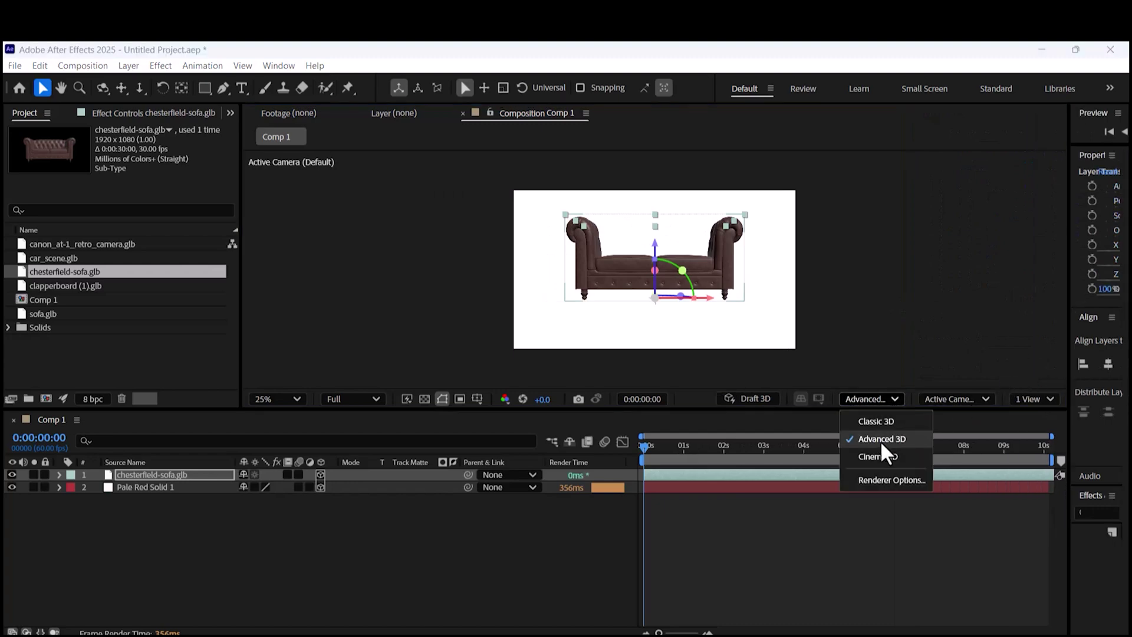
left_click(943, 372)
left_click(982, 398)
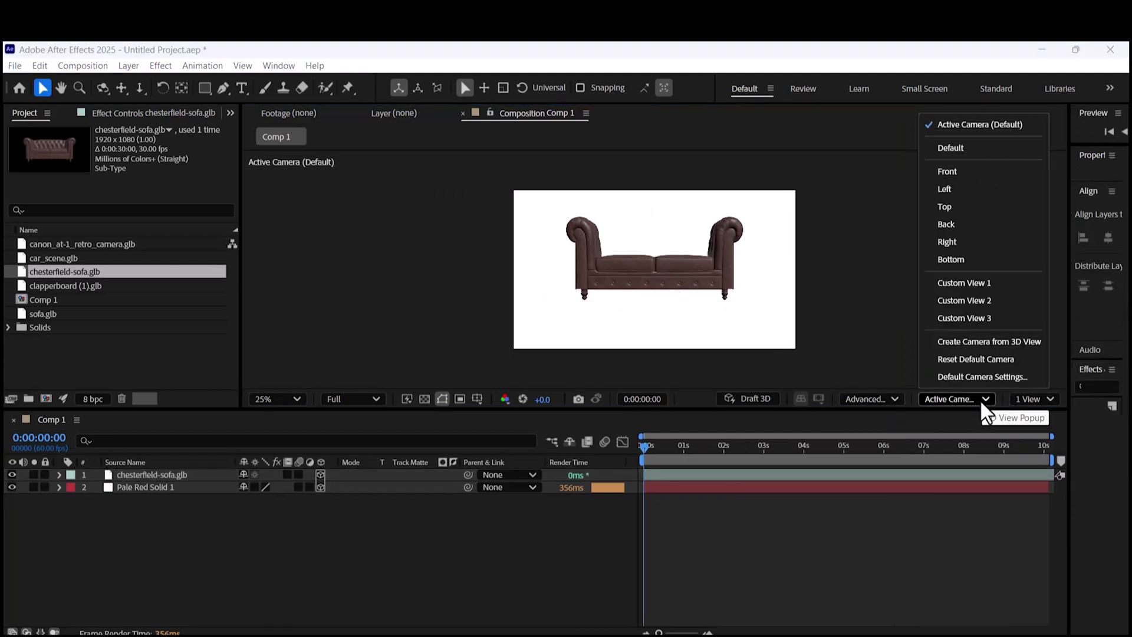
left_click(966, 284)
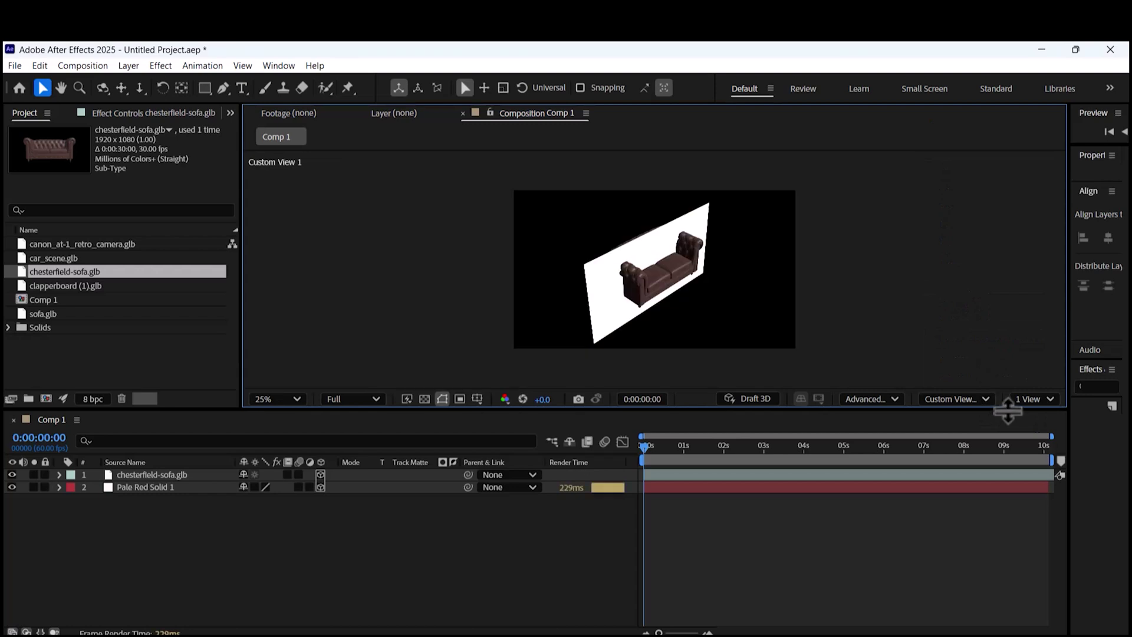
left_click(1033, 399)
left_click(1039, 436)
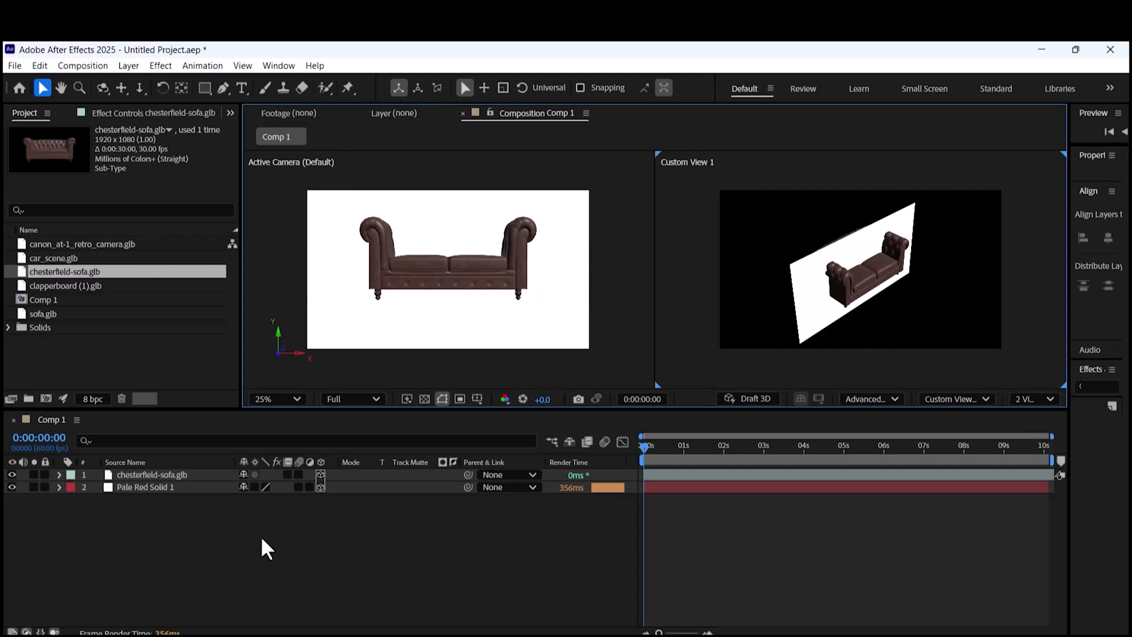
Set the X Rotation of Pale Red Solid 1 to 90° so it lies flat as a floor
left_click(174, 486)
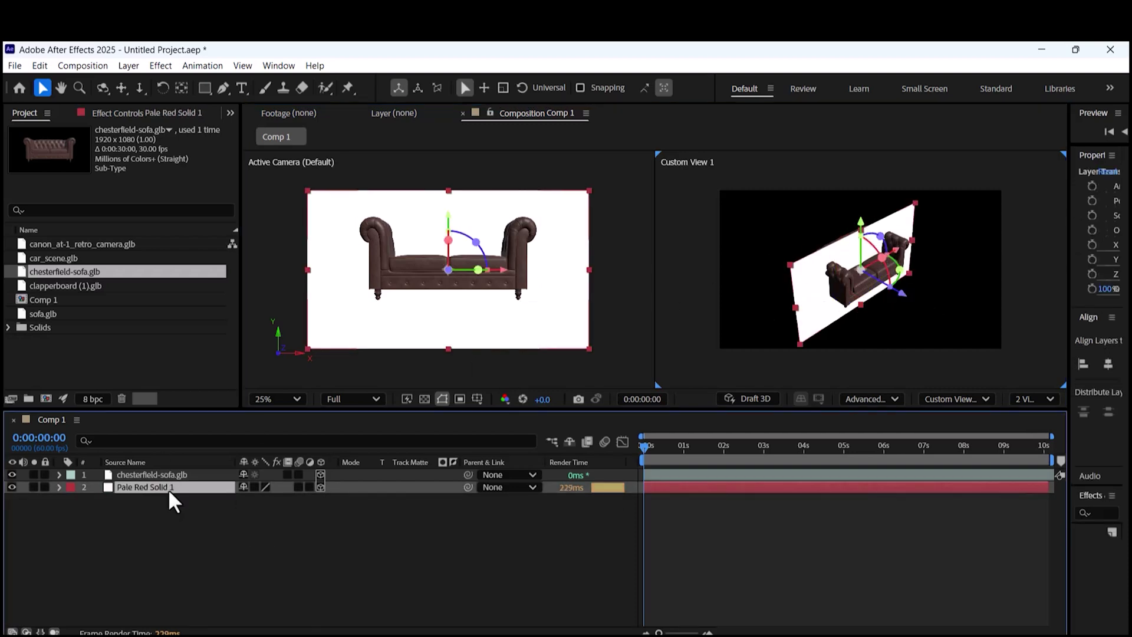
key("r")
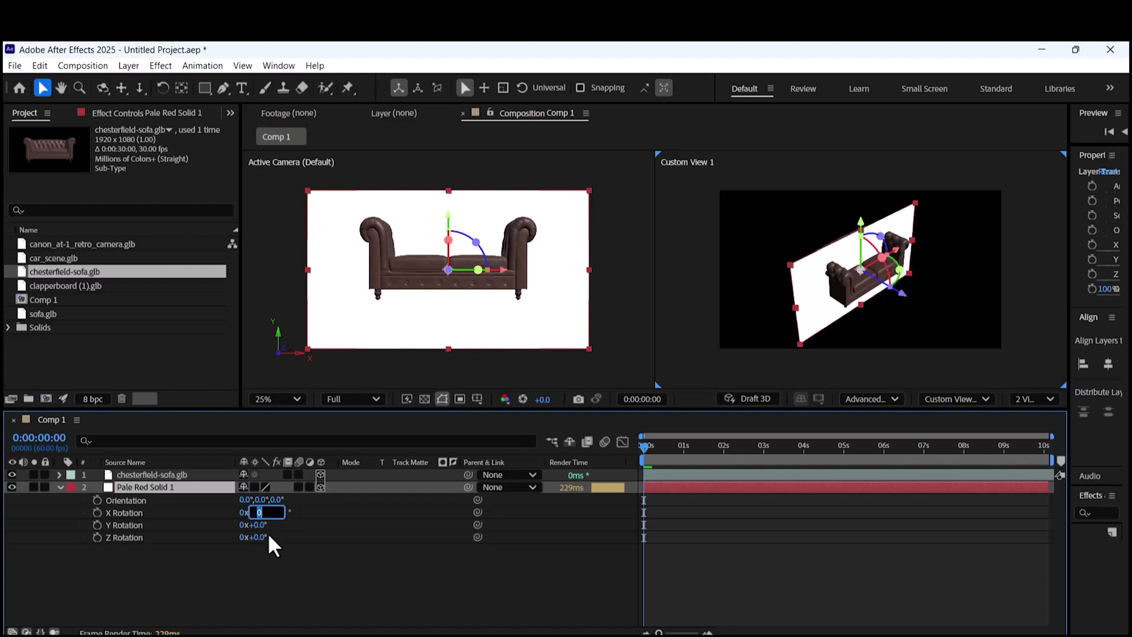
left_click(262, 512)
type("90")
key("Return")
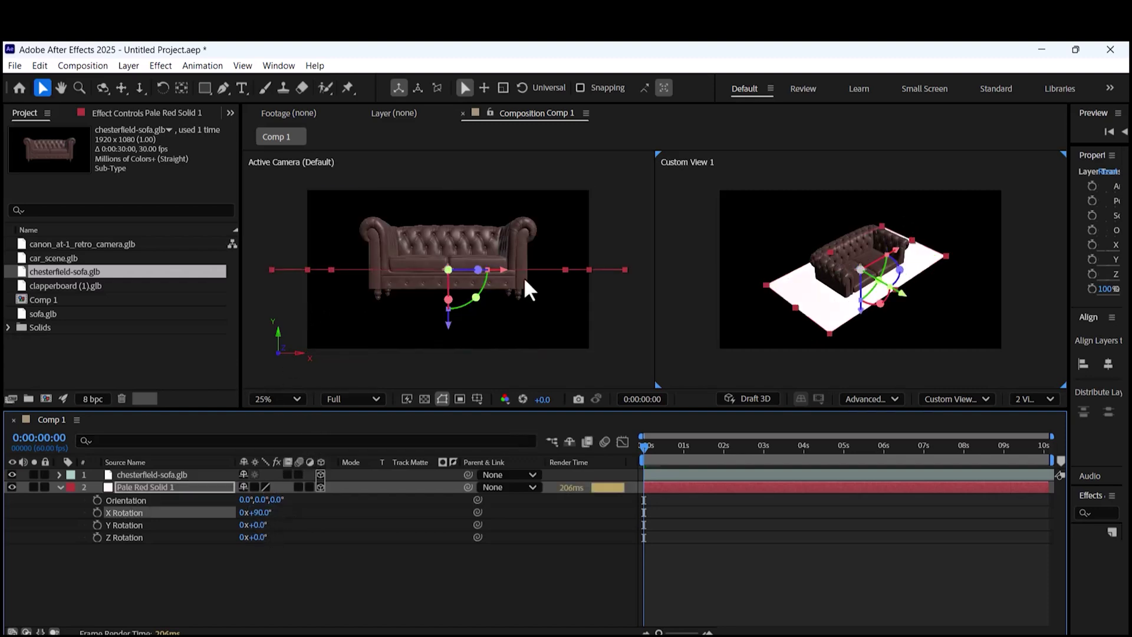
Scale the chesterfield sofa down uniformly to 44.2% and raise it above the floor plane
left_click(156, 475)
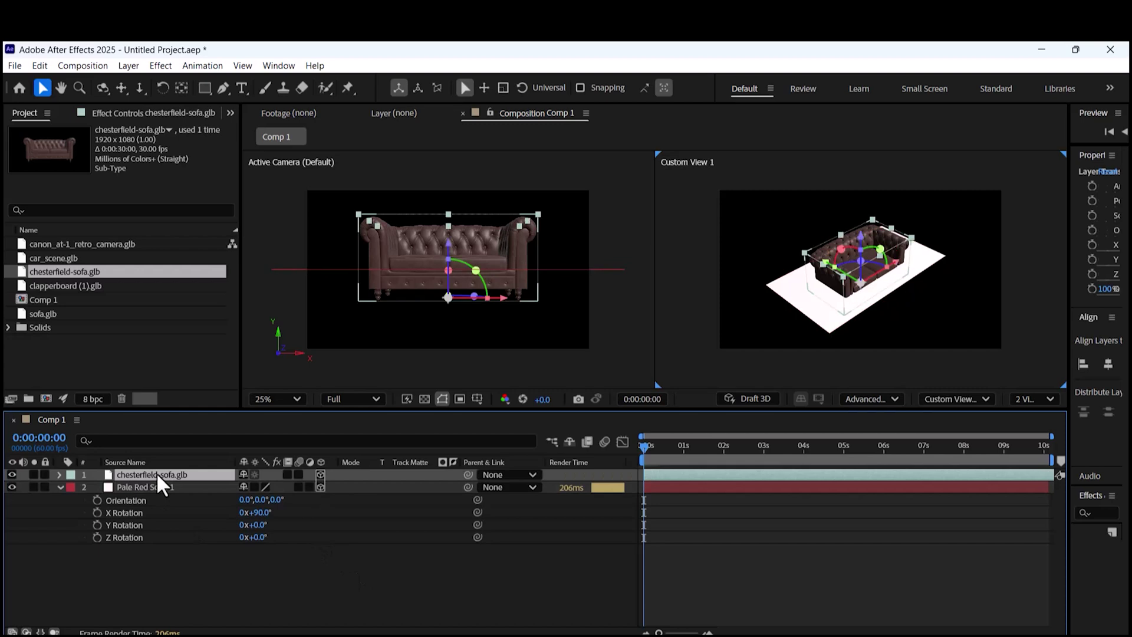
key("s")
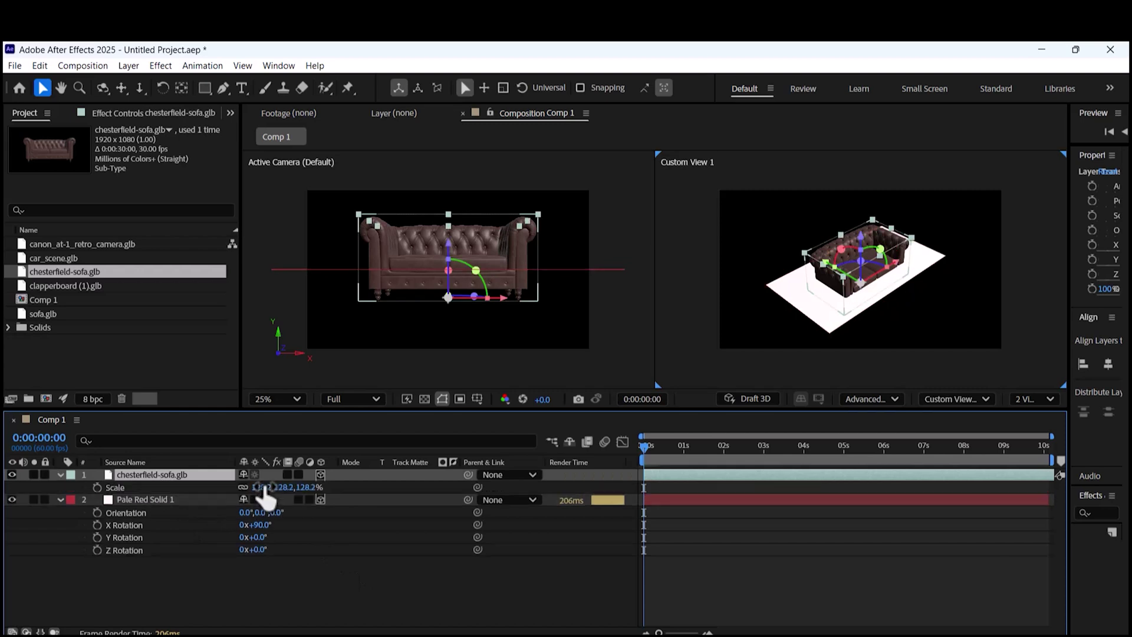
left_click_drag(262, 487, 233, 487)
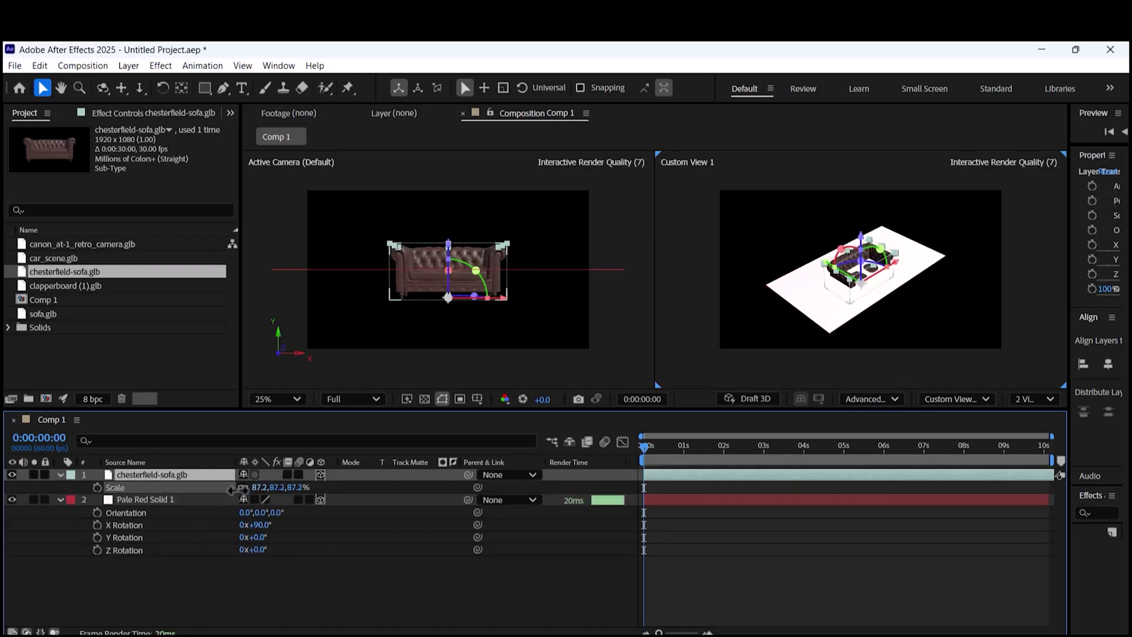
left_click_drag(861, 246, 859, 212)
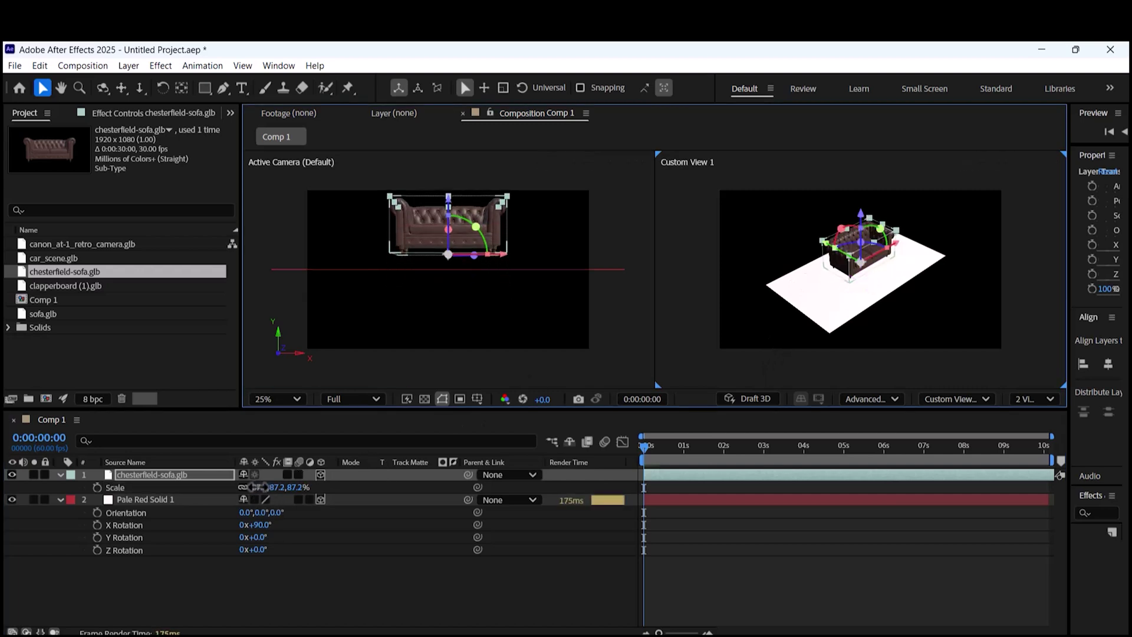
left_click_drag(254, 487, 233, 487)
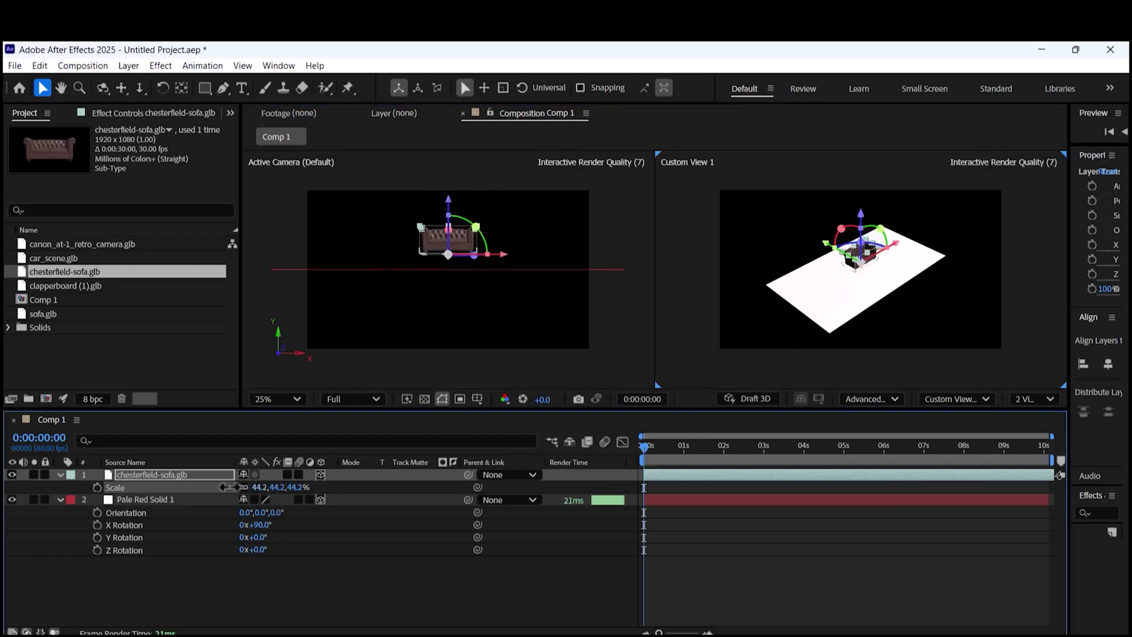
Move the sofa along Z toward the floor's back edge and shift it slightly in the negative X direction
scroll(875, 247, "up", 2)
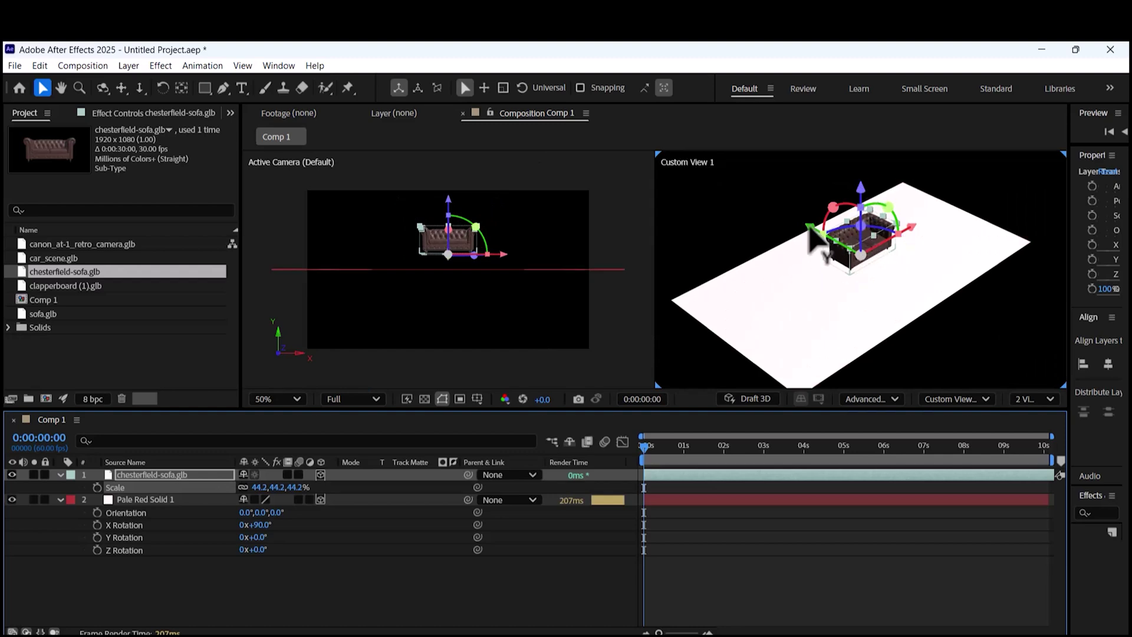
left_click_drag(811, 233, 781, 209)
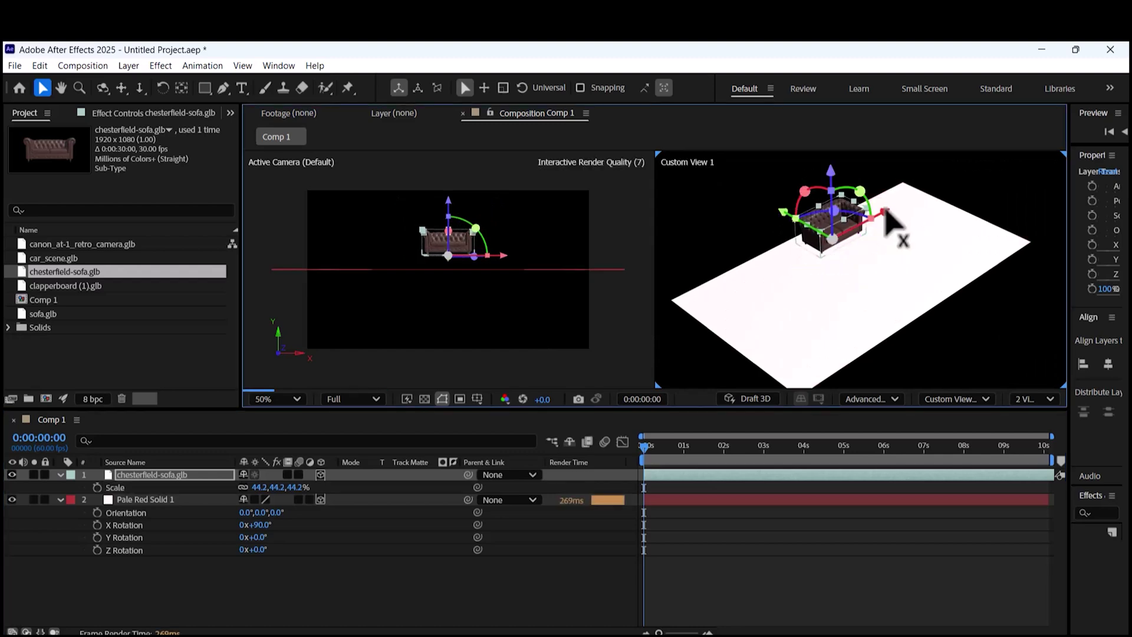
left_click_drag(886, 214, 877, 216)
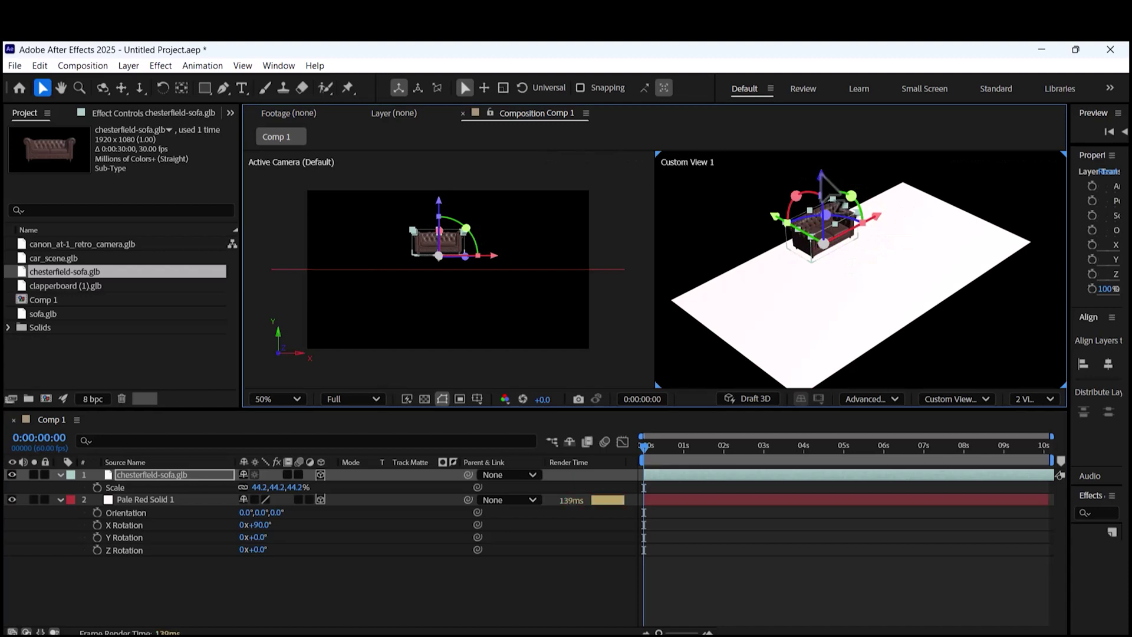
Try uniform scales of 20% and 25% for the sofa
left_click(258, 487)
type("20")
key("Return")
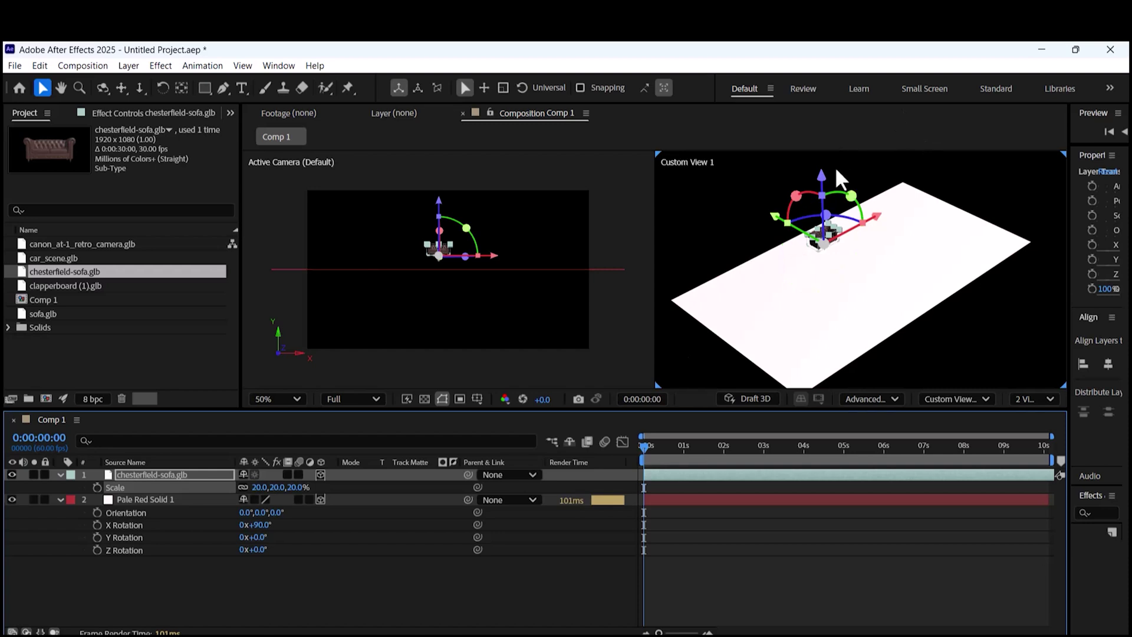
left_click(257, 487)
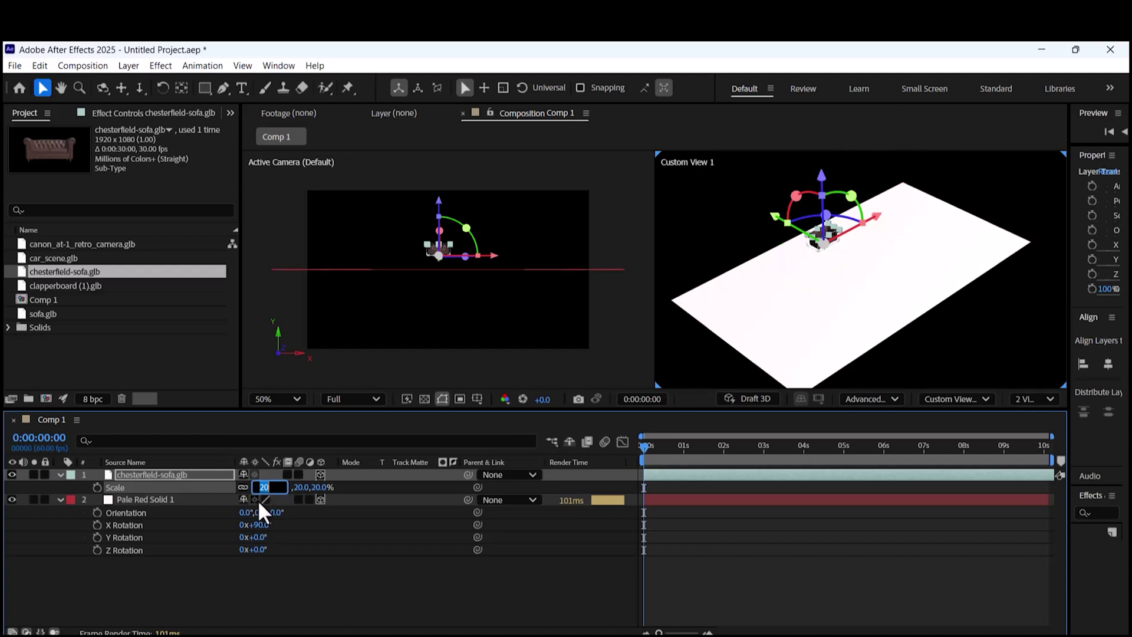
type("25")
key("Return")
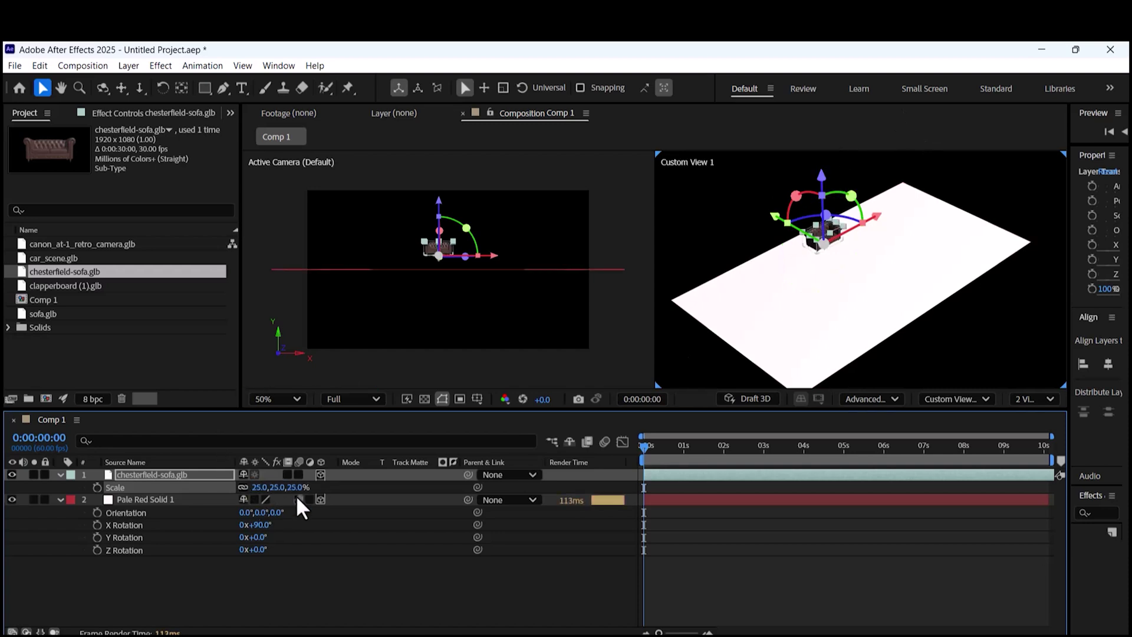
Shift the sofa slightly further in the negative X direction and set its uniform scale to 23%
left_click_drag(874, 220, 816, 227)
left_click(259, 487)
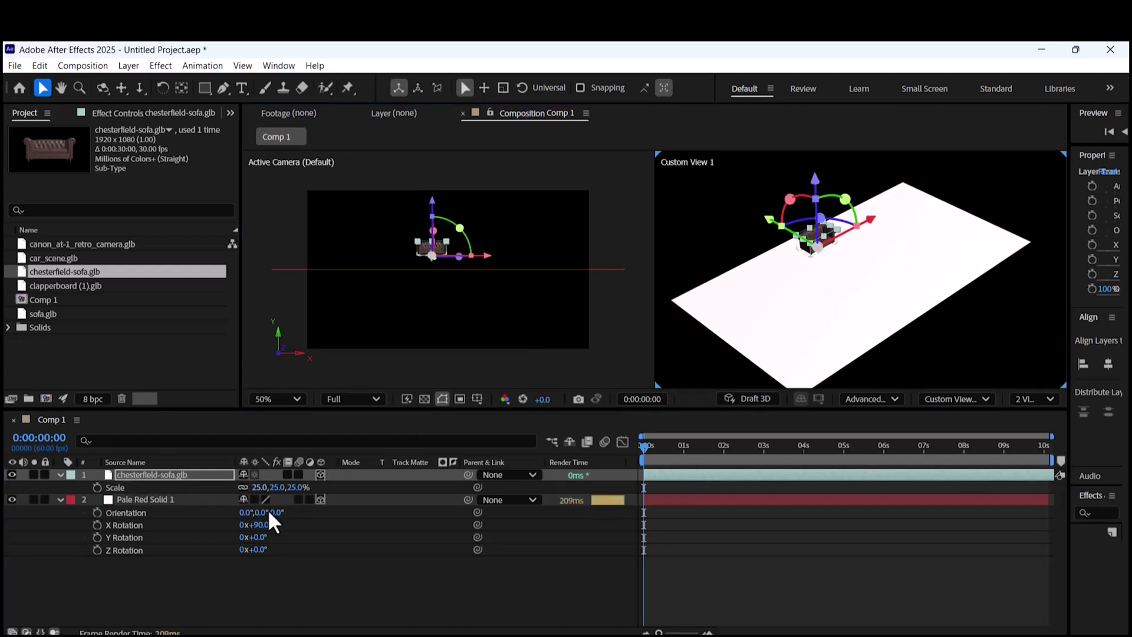
key("Return")
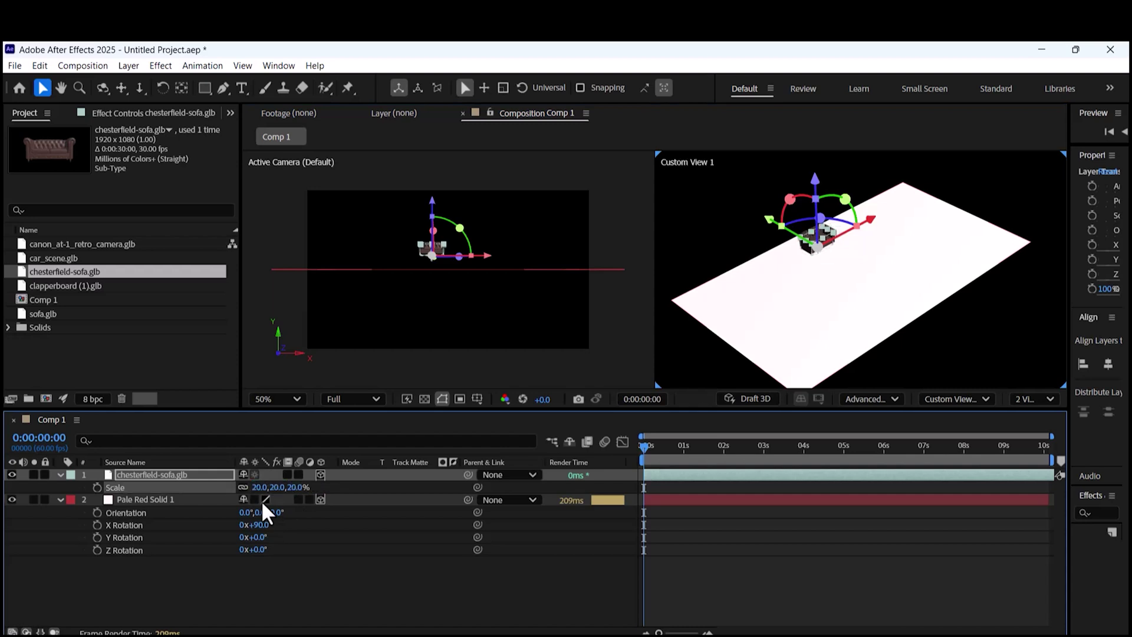
left_click(433, 619)
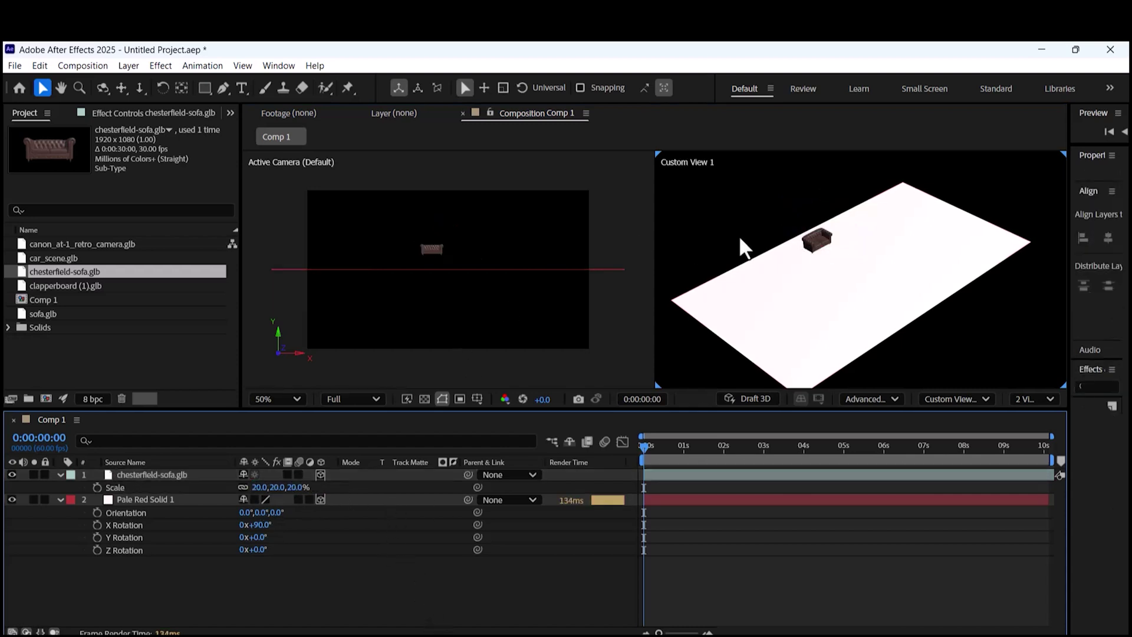
left_click(819, 242)
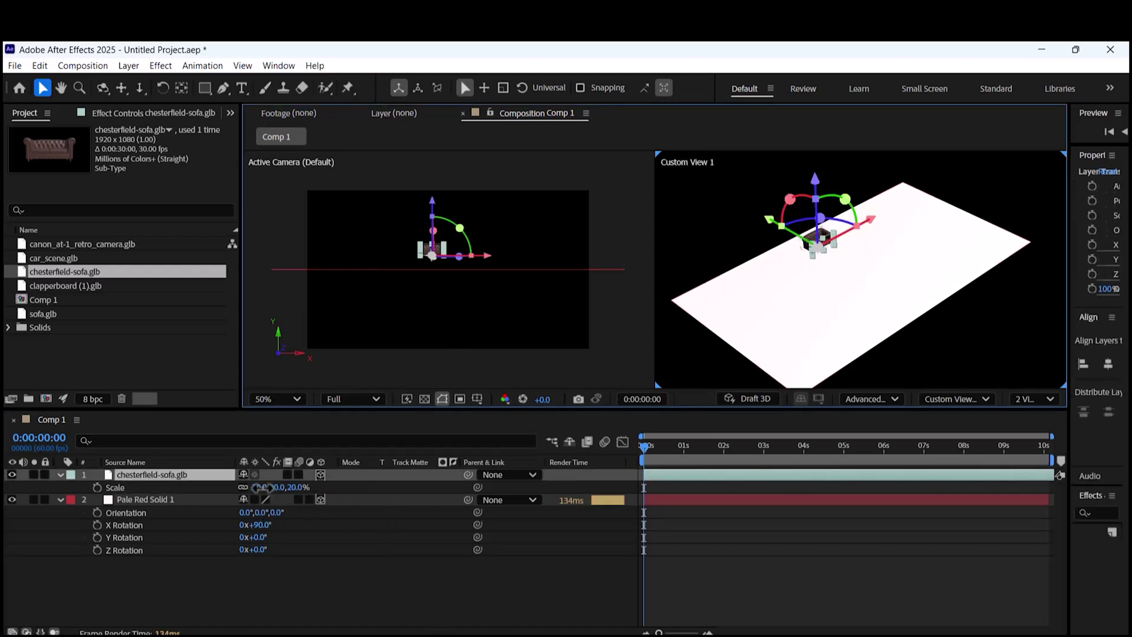
left_click_drag(257, 487, 257, 487)
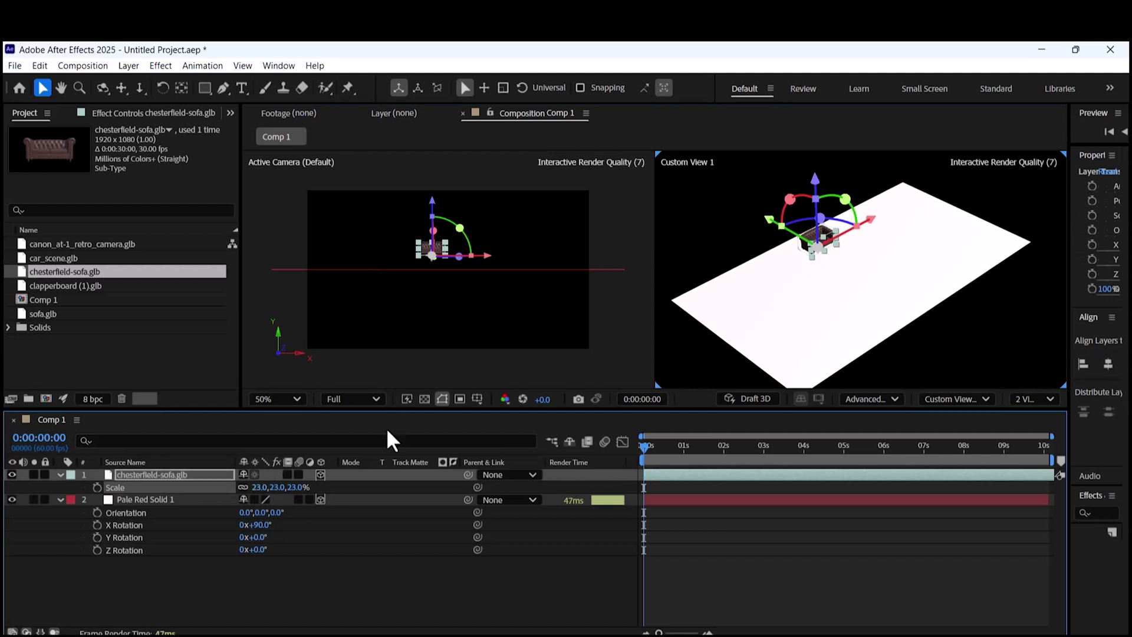
left_click(529, 572)
Lower the sofa onto the floor plane and push it further toward the floor's back edge
left_click(813, 248)
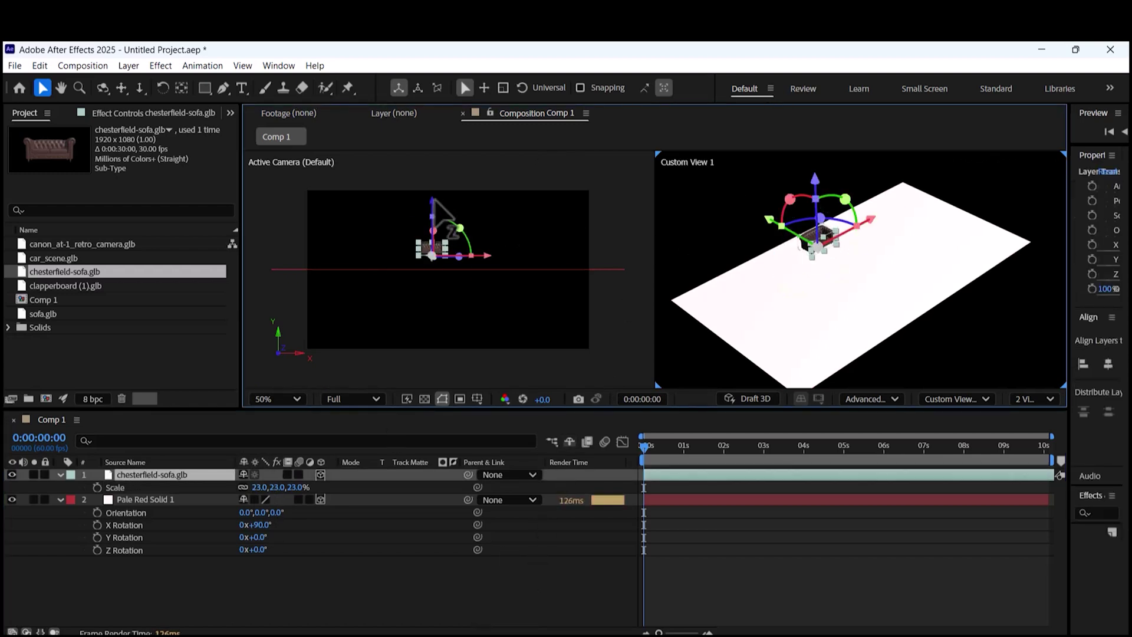
left_click_drag(431, 200, 431, 211)
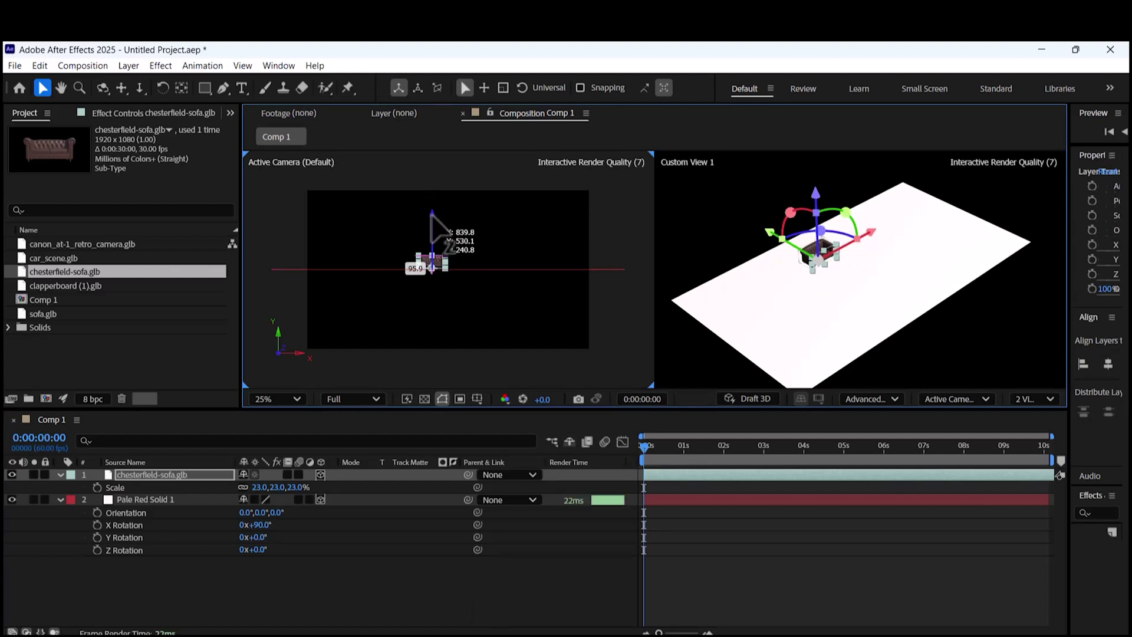
left_click_drag(770, 232, 757, 227)
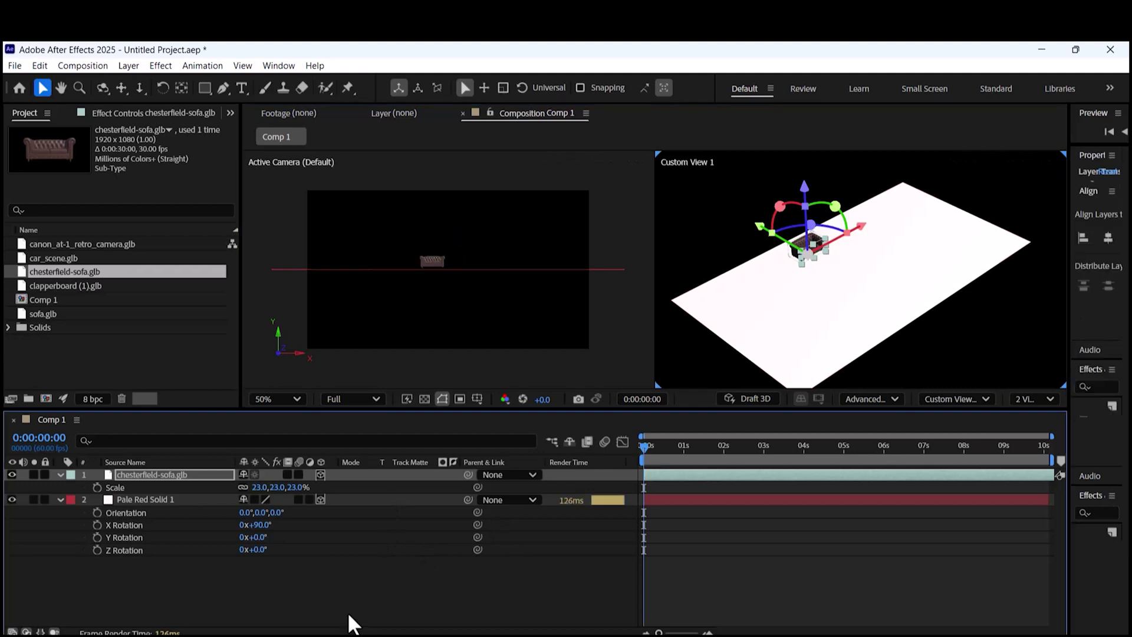
left_click(349, 614)
right_click(365, 569)
mouse_move(406, 394)
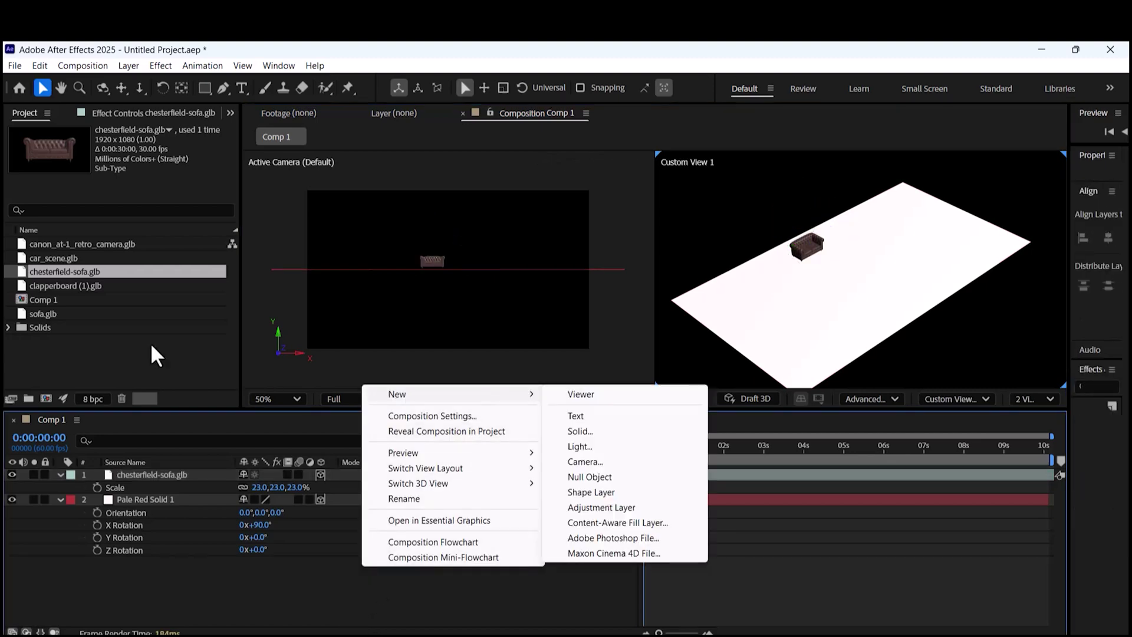
left_click(150, 343)
Add clapperboard (1).glb to the composition, shrink it and move it along Z toward the floor's front edge
left_click(104, 259)
left_click(97, 244)
left_click_drag(75, 286, 171, 471)
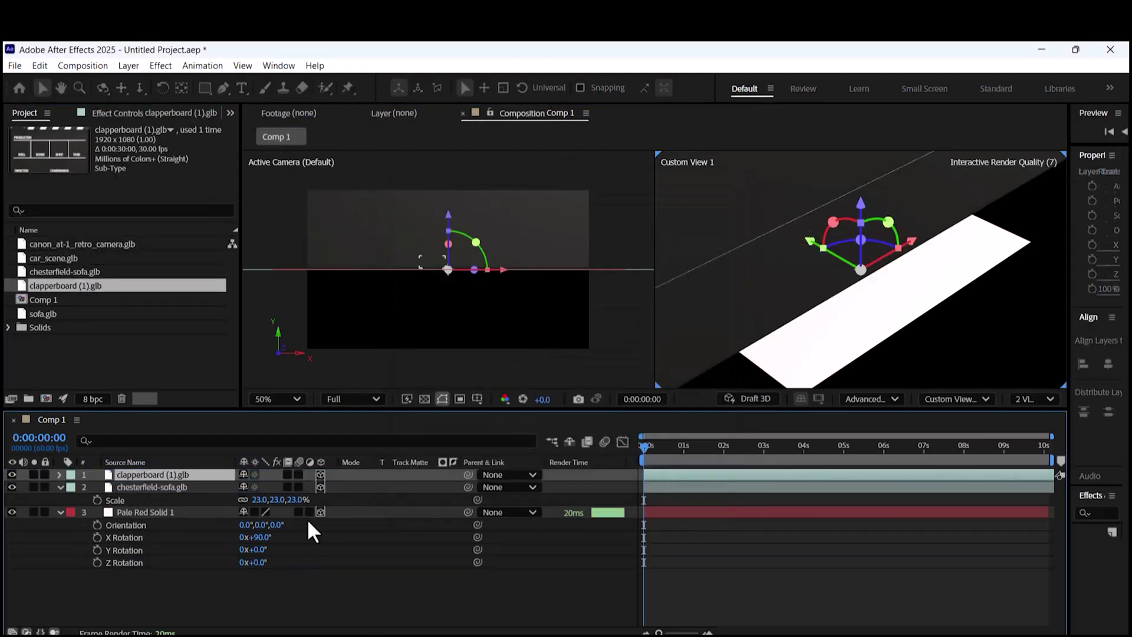
key("s")
left_click_drag(259, 488, 194, 487)
left_click_drag(831, 256, 878, 282)
Try a uniform scale of 1% for the clapperboard and settle on 1.5%
left_click(257, 488)
type("1")
key("Return")
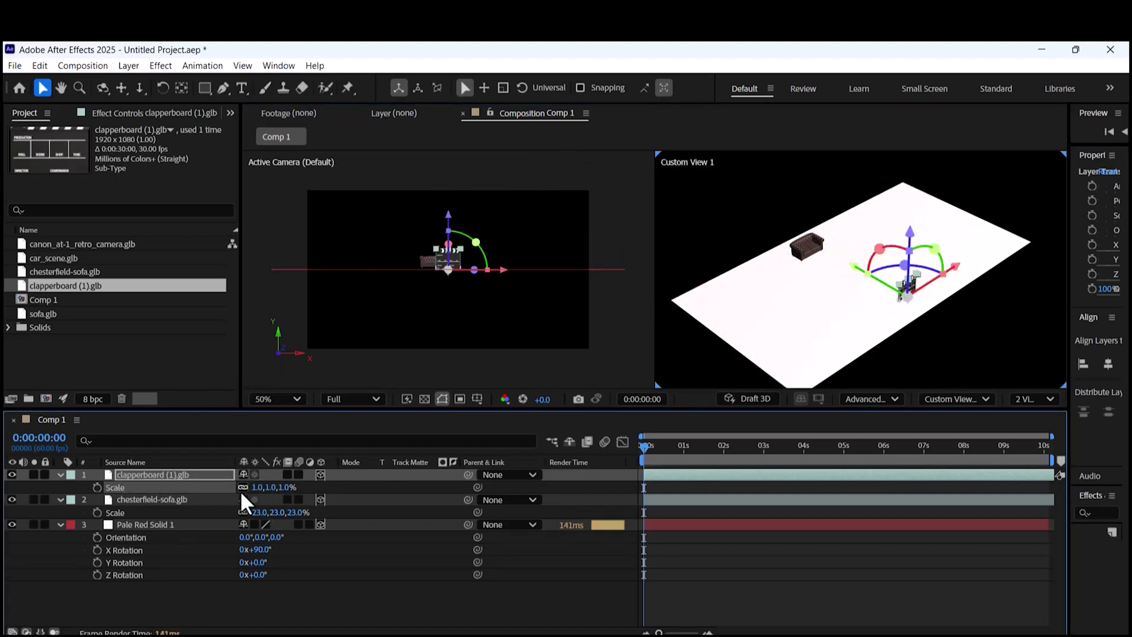
left_click(342, 602)
left_click(258, 487)
type("1.5")
key("Return")
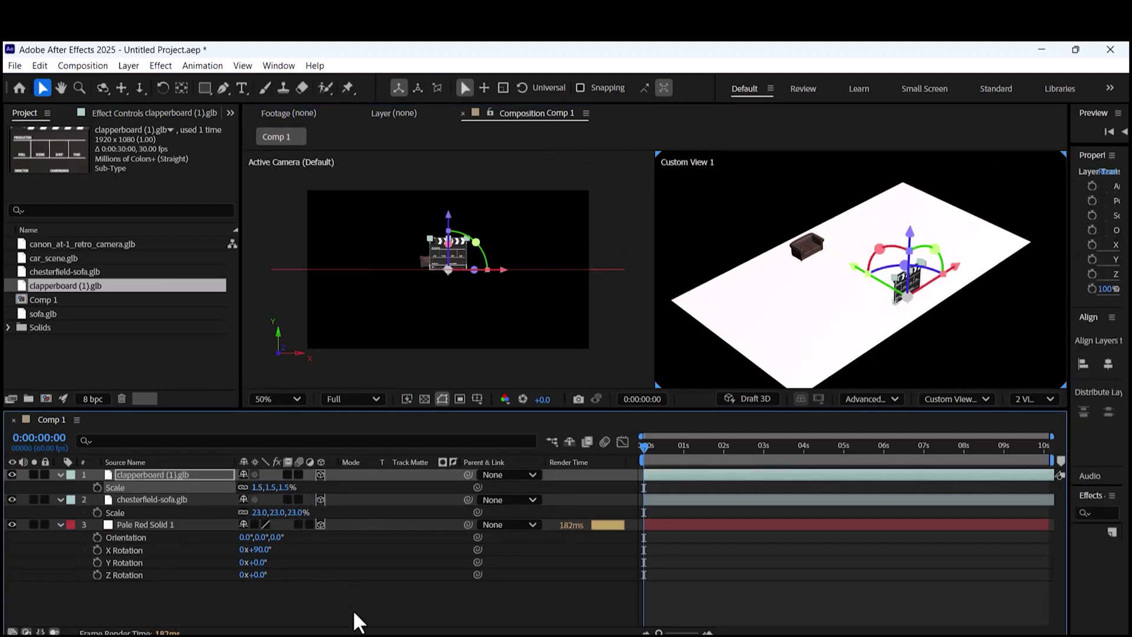
left_click(357, 623)
Add the armchair model sofa.glb to the composition and set its uniform scale to 0.1%
left_click_drag(59, 314, 723, 353)
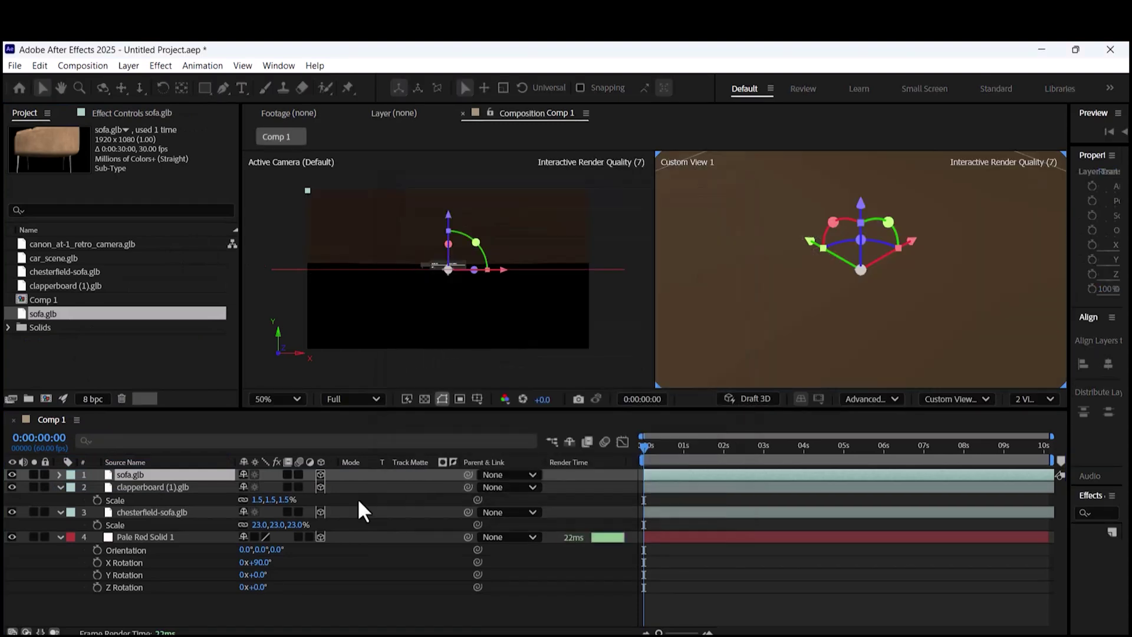
key("s")
left_click(258, 488)
type("2")
key("Return")
left_click(256, 488)
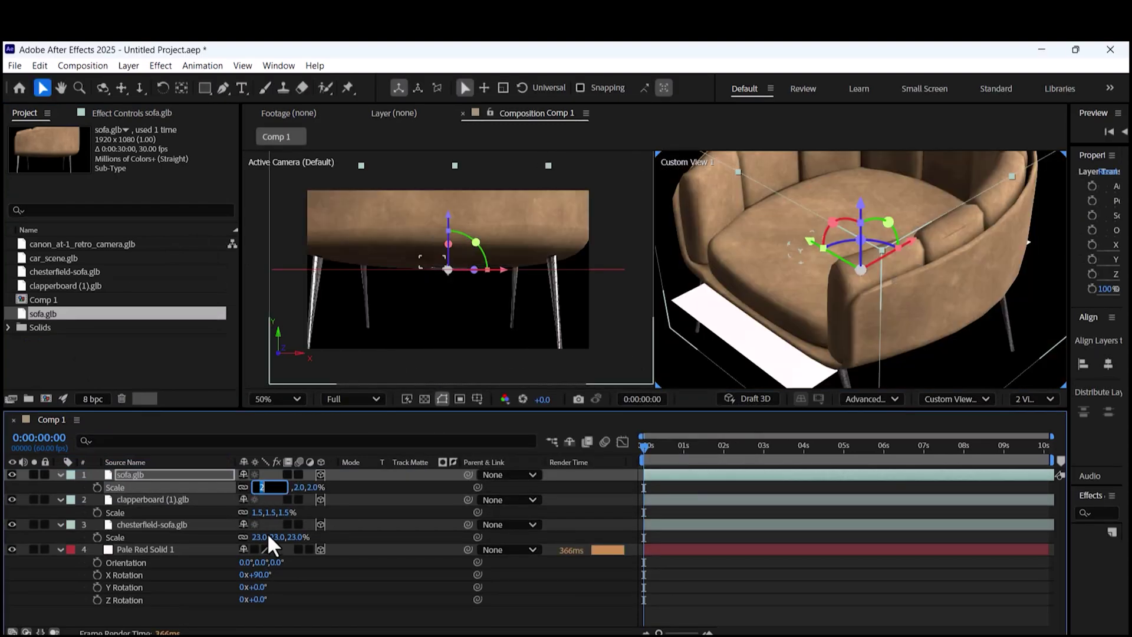
type("0.1")
key("Return")
Raise the armchair and move it along Z and X to stand beside the Chesterfield sofa
scroll(836, 269, "up", 1)
left_click_drag(862, 204, 865, 160)
left_click_drag(813, 199, 773, 176)
left_click_drag(878, 177, 861, 190)
left_click_drag(757, 187, 778, 200)
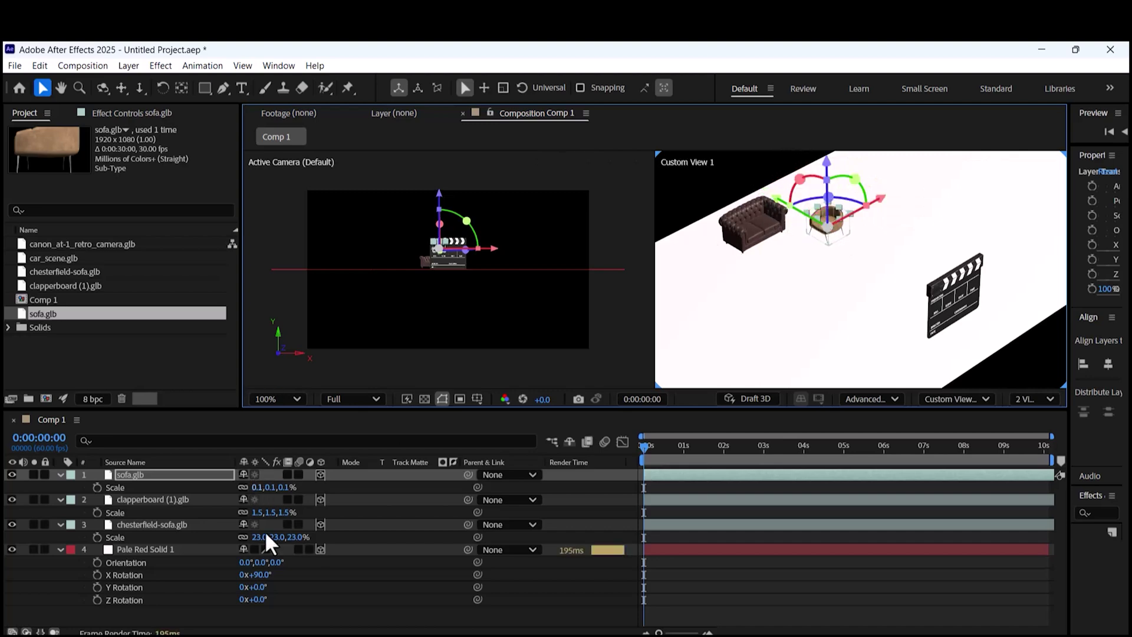
Try a uniform scale of 0.2% for the armchair and return it to 0.1%
left_click_drag(266, 487, 281, 425)
left_click(264, 487)
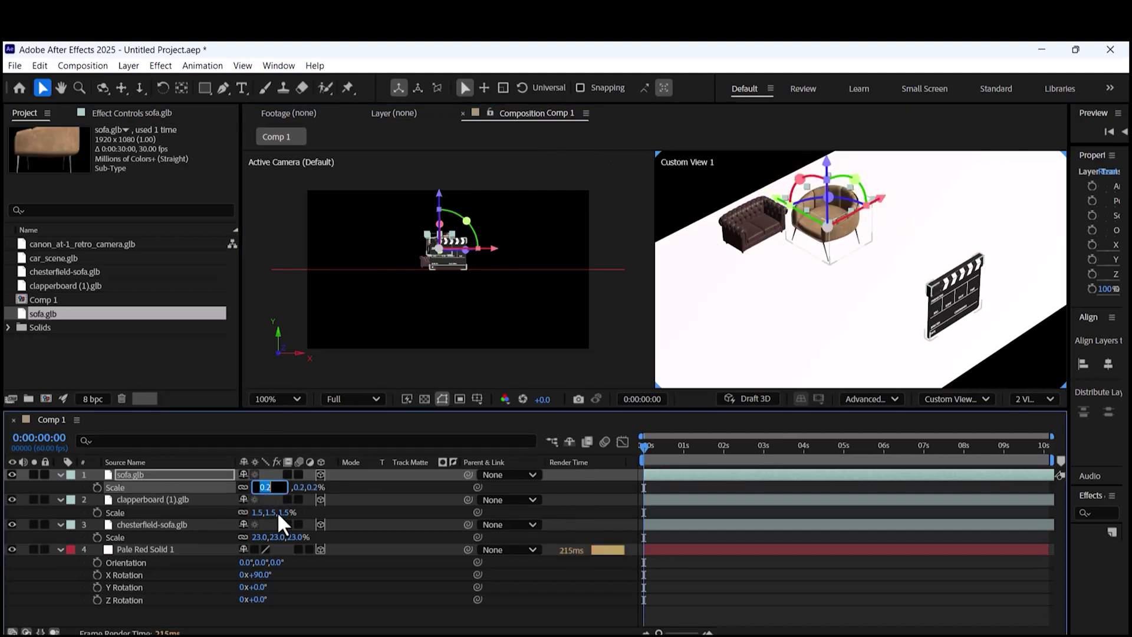
type("0.1")
key("Return")
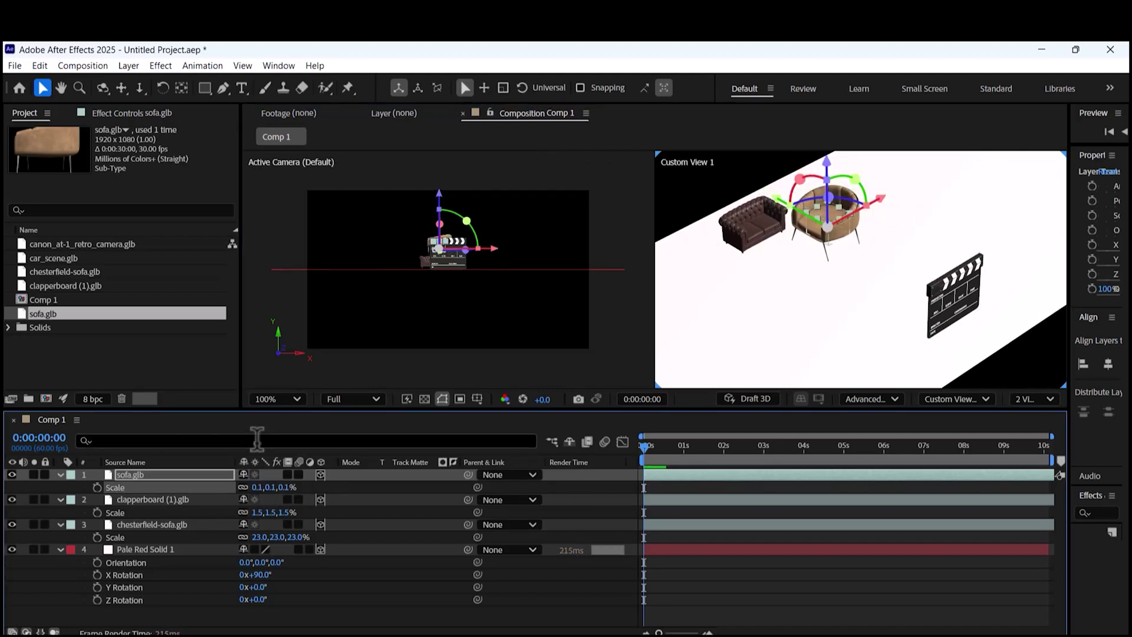
Reduce the Chesterfield sofa's uniform scale to 18%
left_click(756, 229)
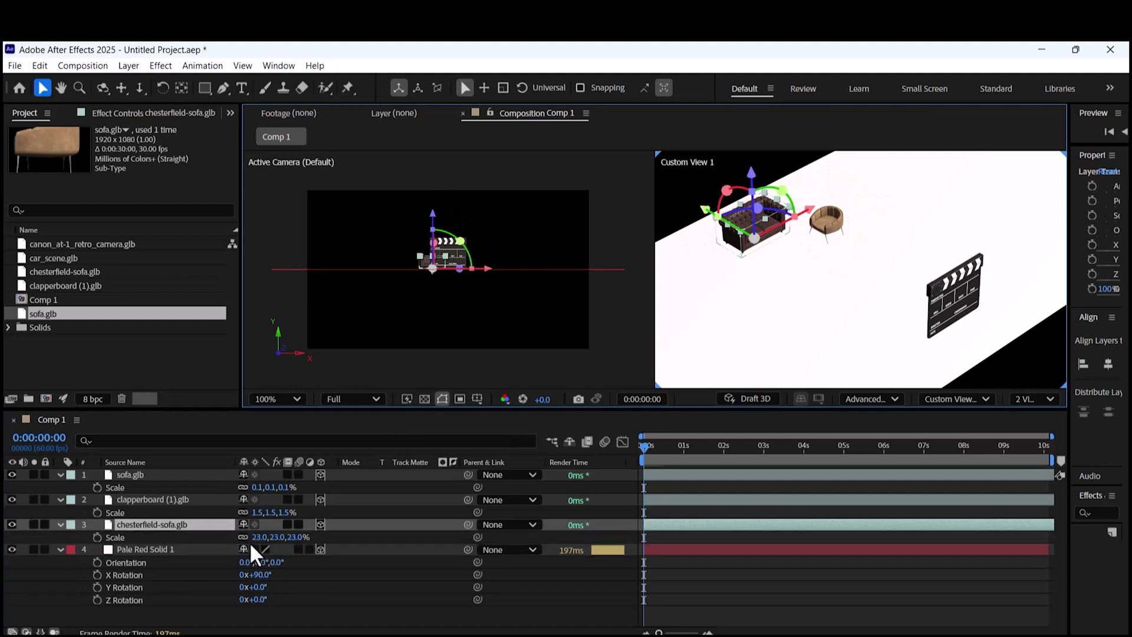
left_click_drag(254, 537, 242, 538)
Lower the armchair onto the floor plane and shift it in positive X and toward the floor's back edge
left_click(830, 220)
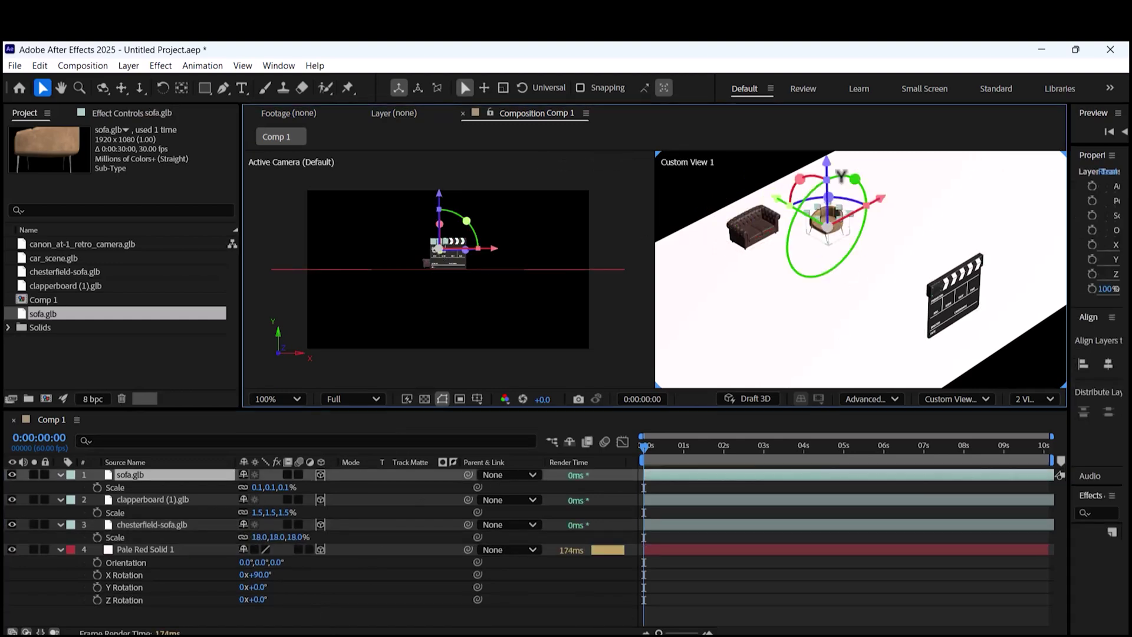
left_click_drag(829, 163, 837, 202)
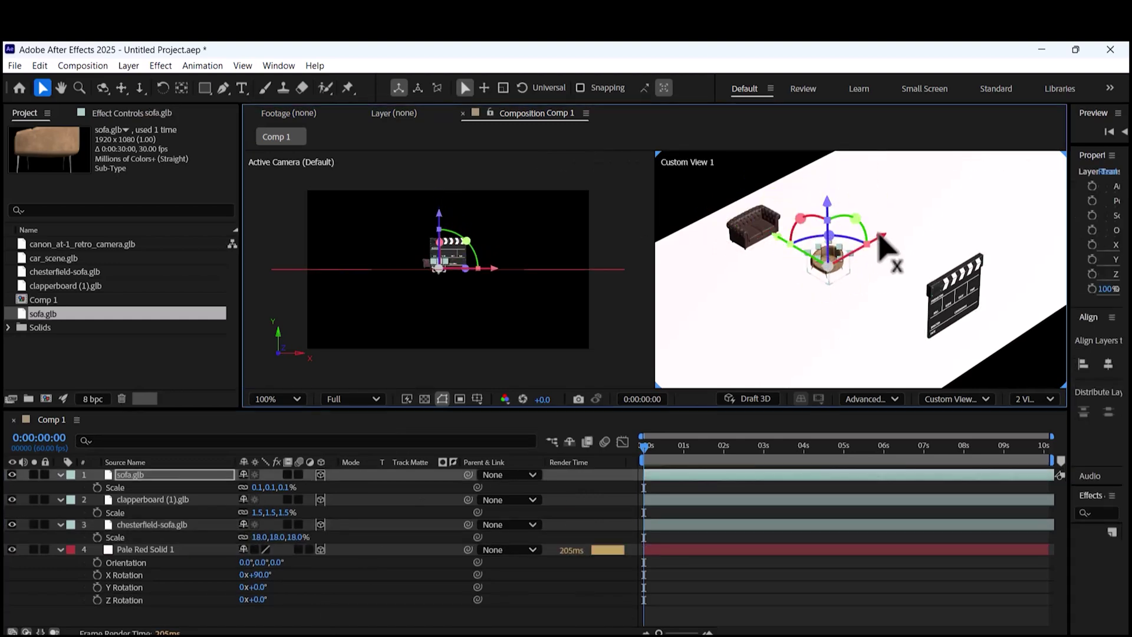
left_click_drag(879, 234, 916, 211)
left_click_drag(815, 215, 780, 196)
Add car_scene.glb to the composition with its default model settings and reduce its uniform scale to 2%
left_click(74, 260)
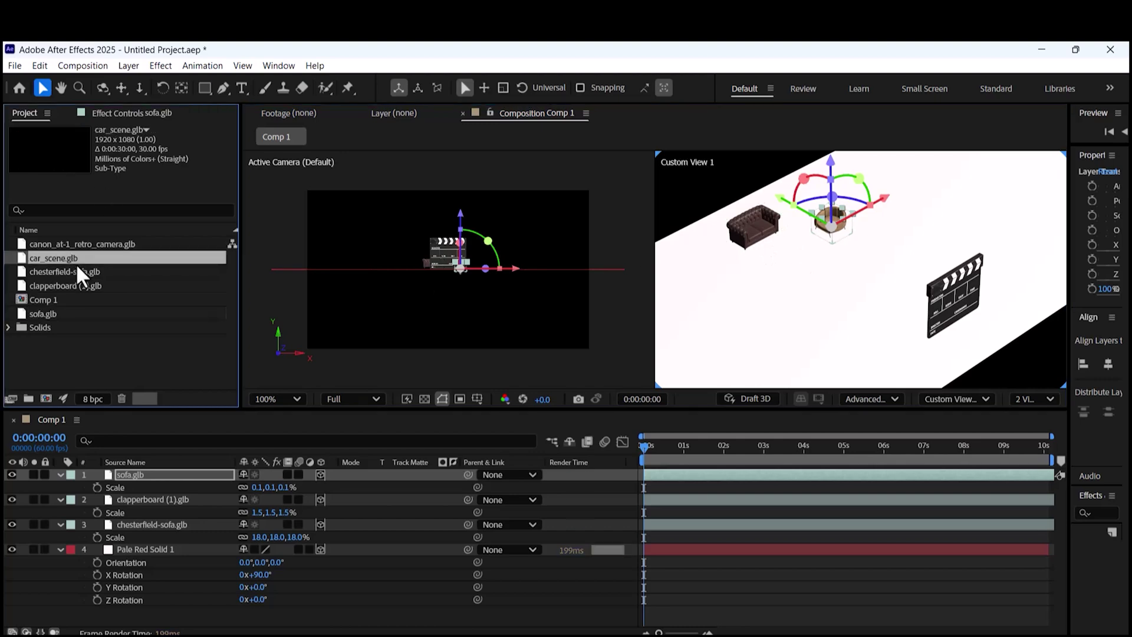
scroll(814, 263, "down", 1)
left_click_drag(147, 260, 194, 474)
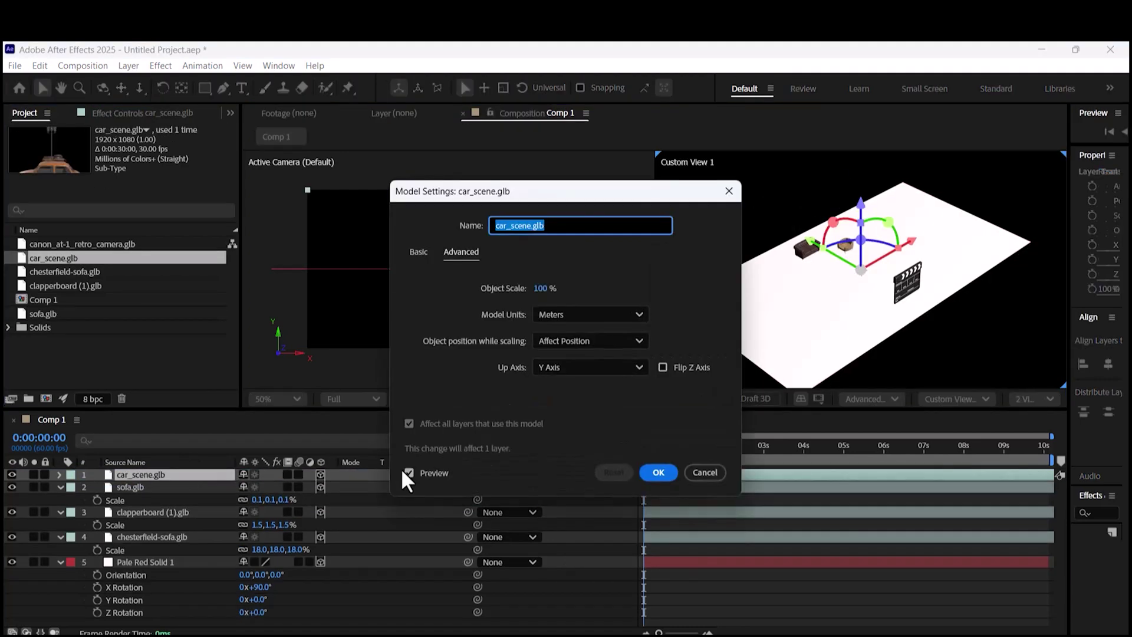
left_click(659, 472)
key("s")
left_click(265, 488)
type("2")
key("Return")
Set the car scene's uniform scale to 0.1% and move it near the floor's far corner
left_click(257, 488)
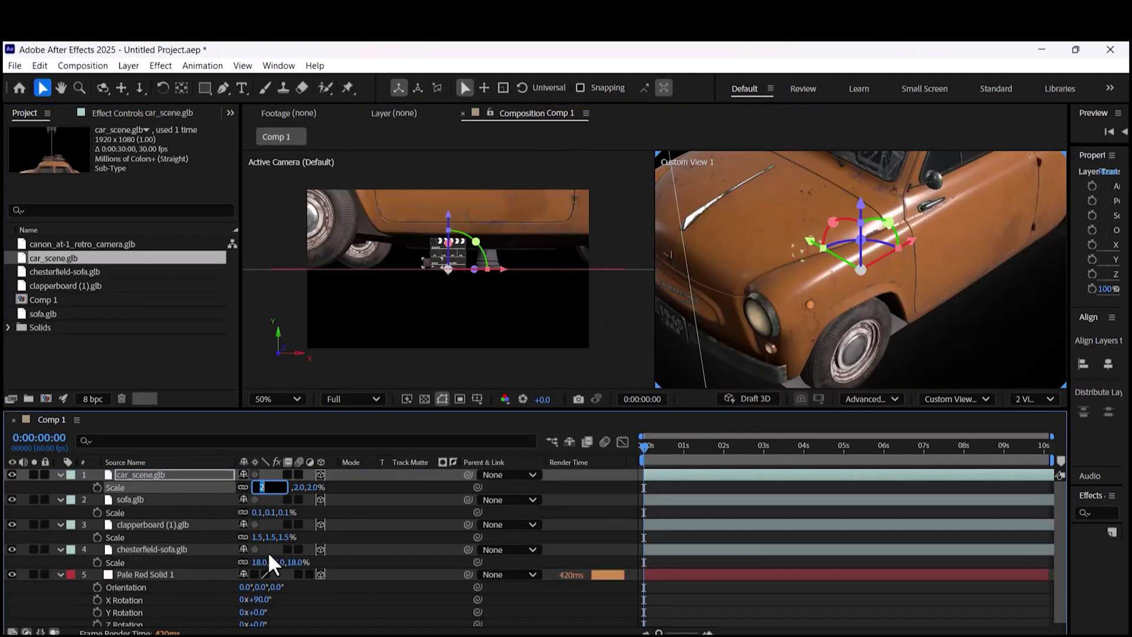
type("0.1")
key("Return")
left_click_drag(911, 241, 841, 222)
left_click(685, 511)
Import sofa_single.glb and wooden_table.glb into the project
left_click(72, 246)
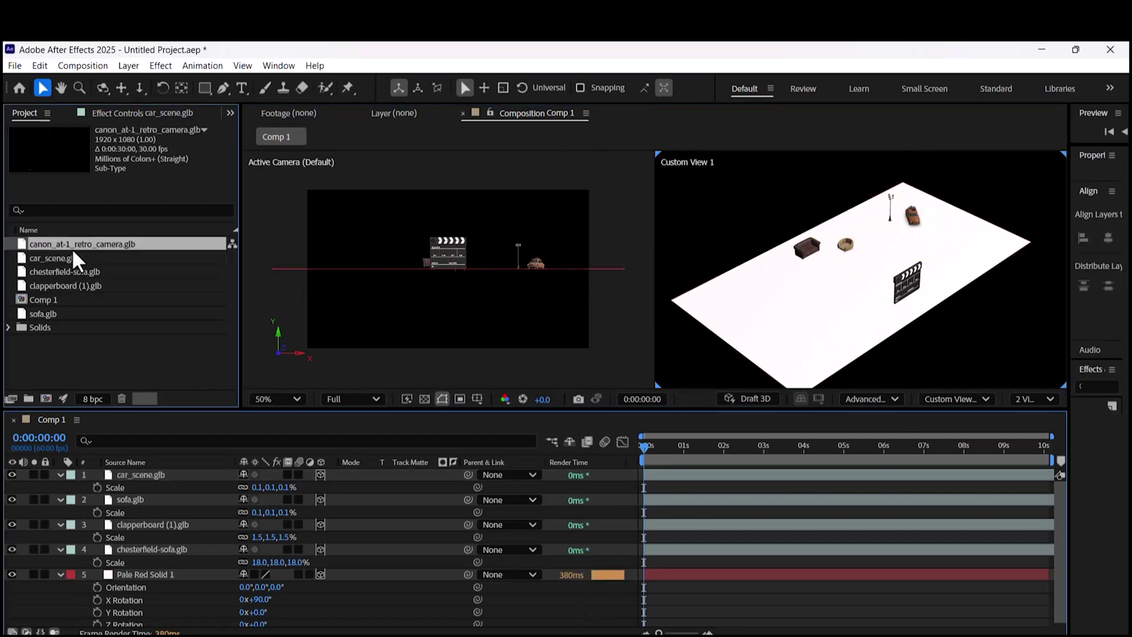
left_click(69, 259)
left_click(65, 271)
left_click(62, 285)
left_click(54, 313)
left_click(47, 359)
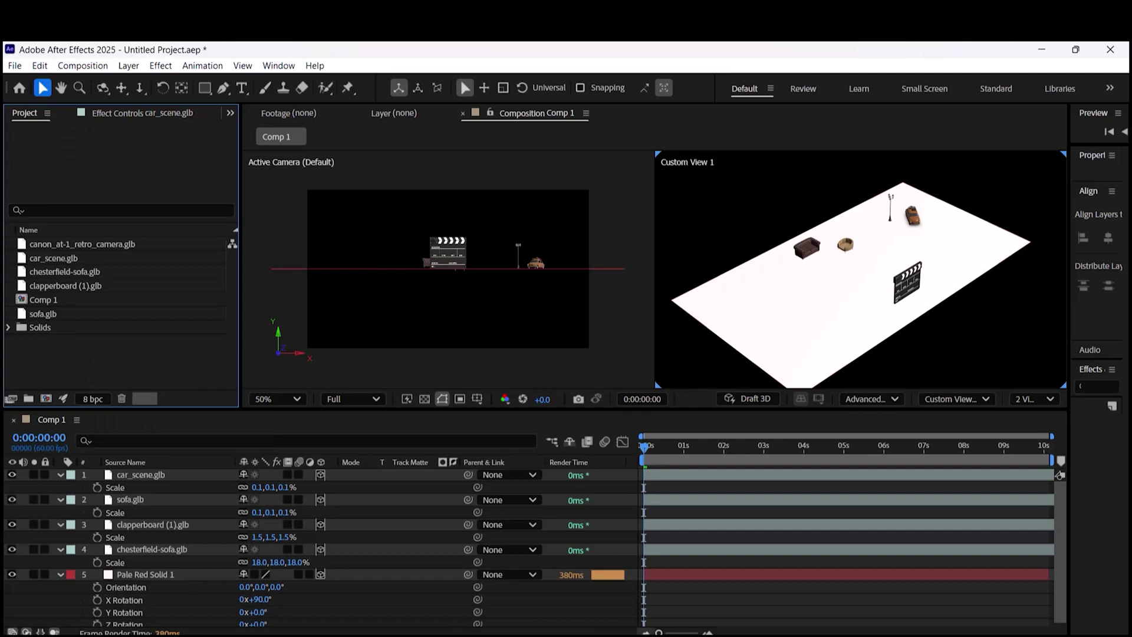
Add wooden_table.glb with its default model settings, scaled uniformly to 13% and placed in front of the Chesterfield sofa
left_click_drag(75, 357, 121, 477)
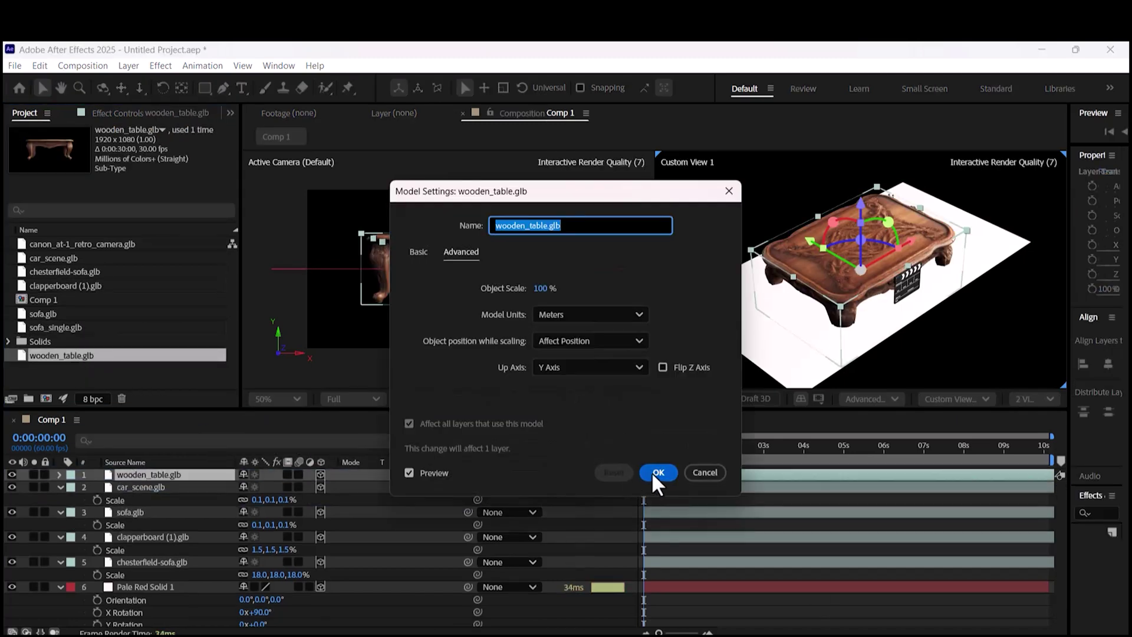
left_click(655, 472)
key("s")
mouse_move(270, 488)
left_mouse_down()
mouse_move(204, 488)
mouse_move(255, 487)
left_mouse_up()
scroll(843, 268, "up", 5)
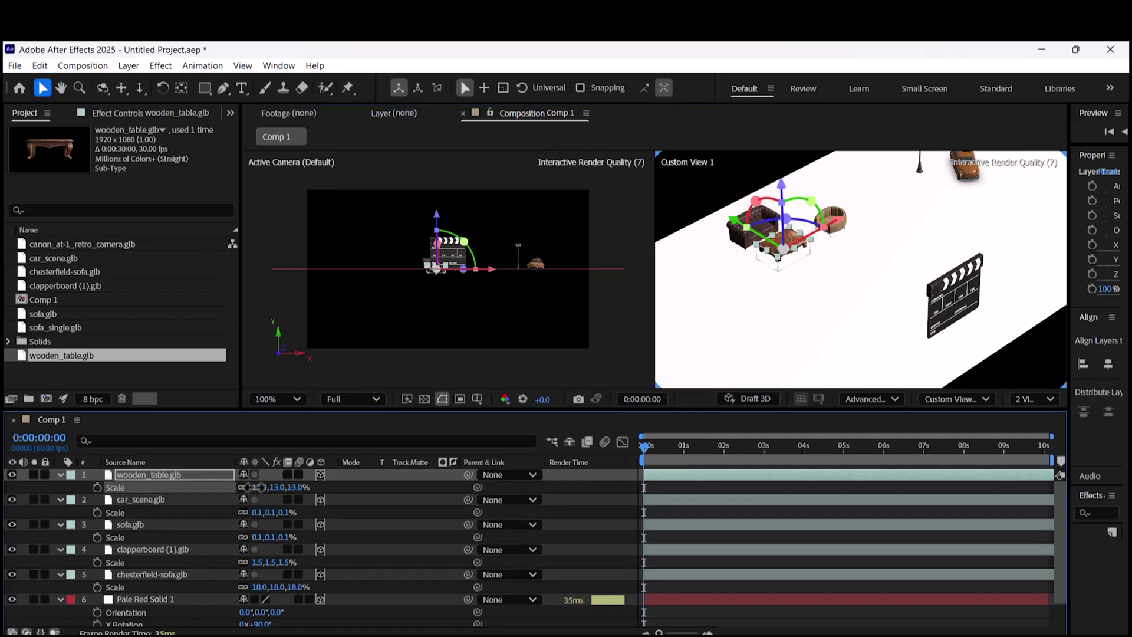
Add canon_at-1_retro_camera.glb to the composition and move it in positive X and upward toward the wooden table
left_click(112, 245)
left_click_drag(112, 246, 806, 228)
scroll(765, 252, "up", 1)
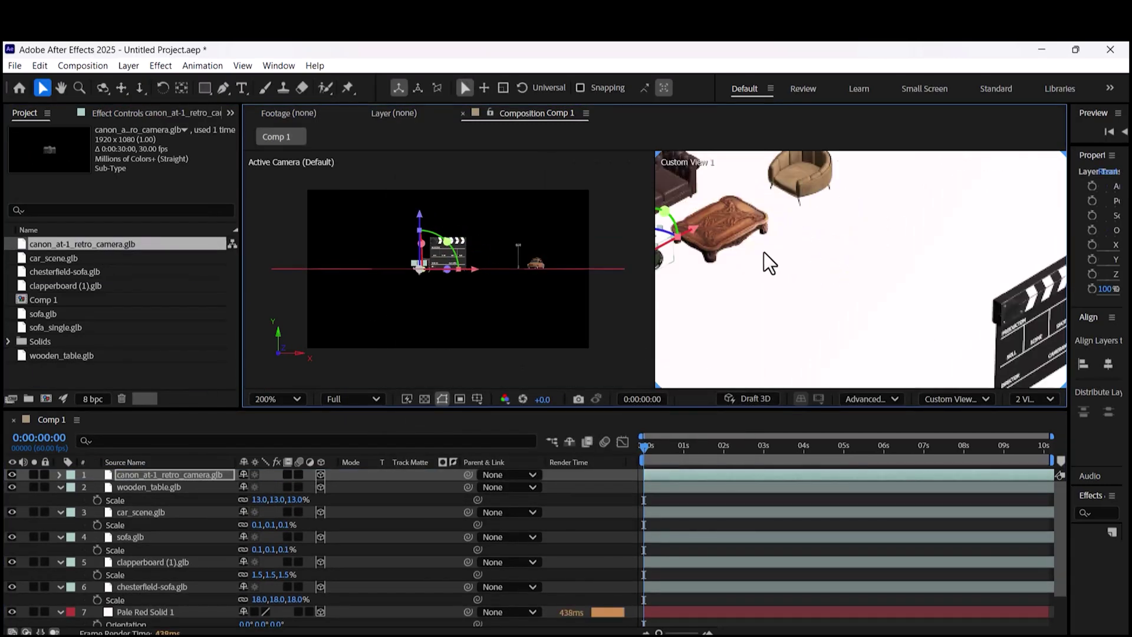
scroll(765, 252, "down", 1)
scroll(764, 252, "up", 1)
left_click_drag(707, 222, 770, 187)
left_click_drag(715, 153, 714, 145)
Raise the retro camera model to tabletop height and shift it along Z and X onto the wooden table
key("h")
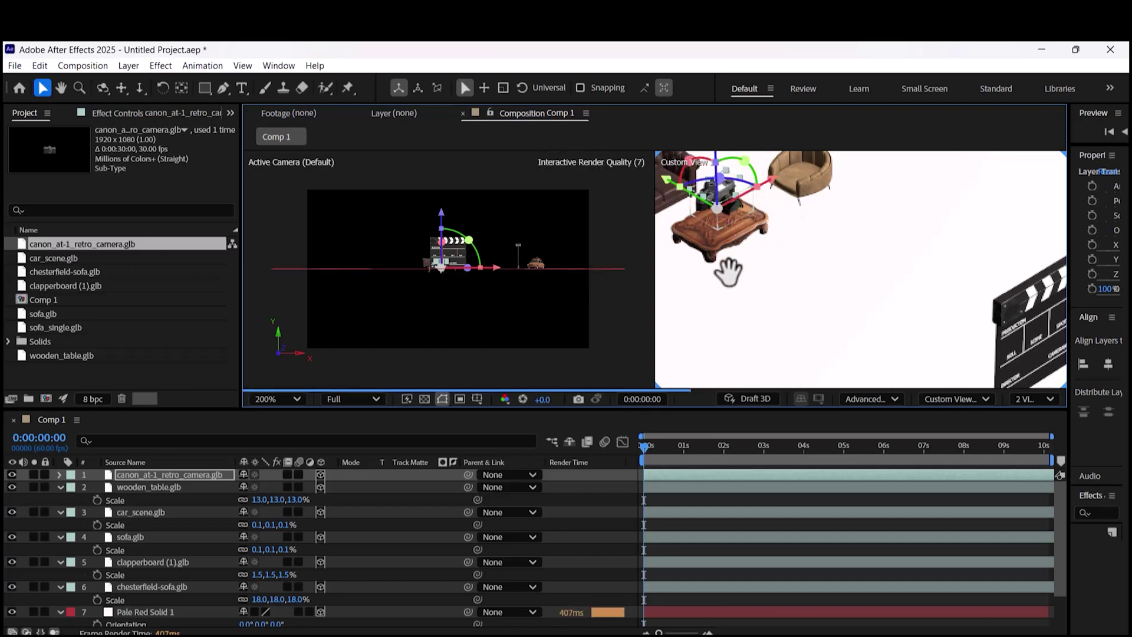
left_click_drag(728, 271, 770, 318)
left_click(42, 88)
left_click_drag(755, 189, 755, 172)
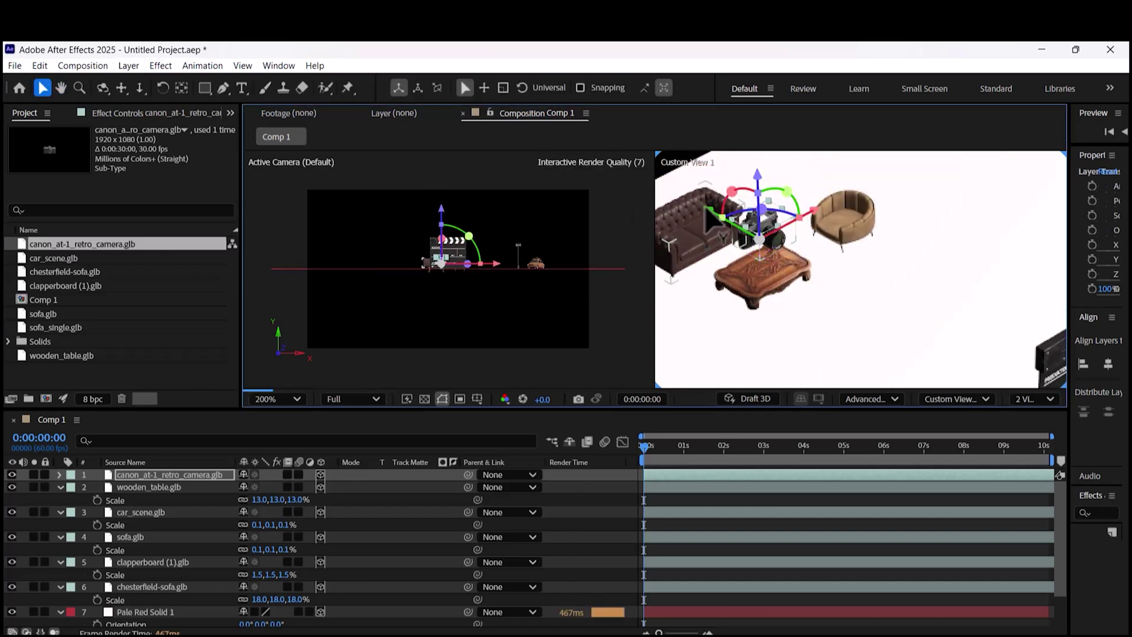
left_click_drag(706, 211, 717, 217)
left_click_drag(825, 218, 802, 231)
left_click_drag(697, 228, 710, 236)
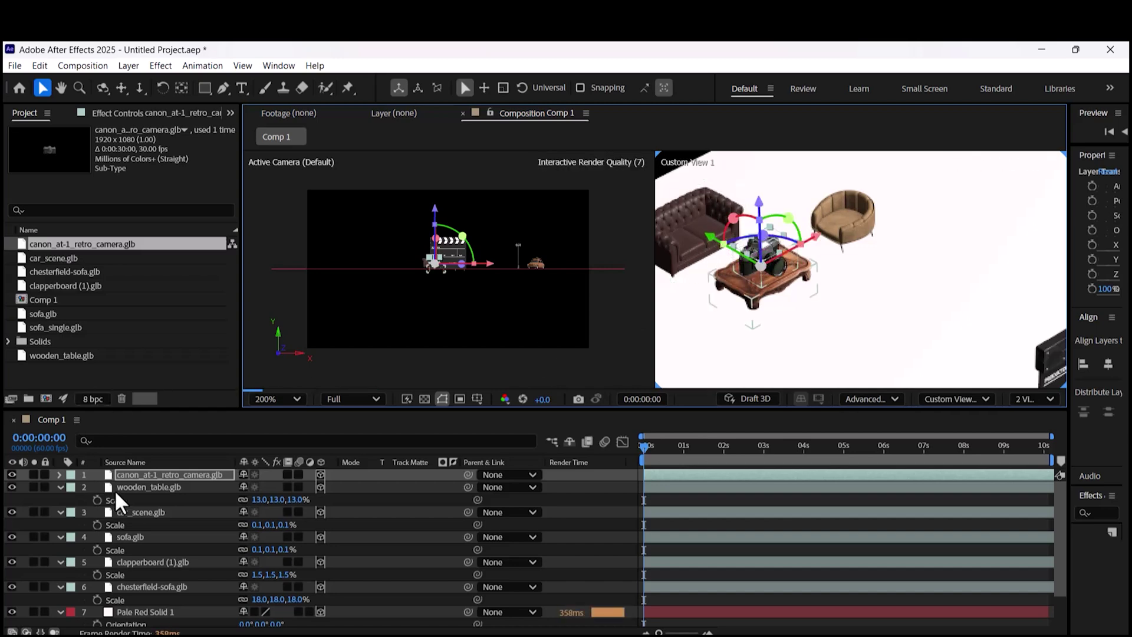
Reduce the retro camera model's uniform scale to 78% and deselect it
key("s")
left_click_drag(253, 485, 243, 485)
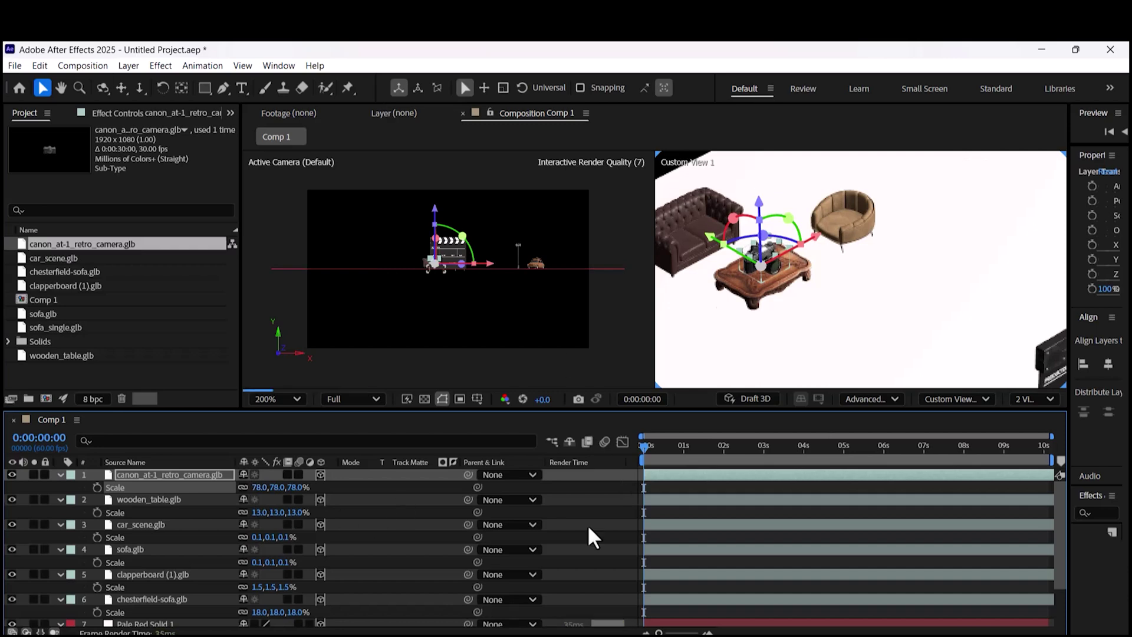
scroll(732, 296, "down", 4)
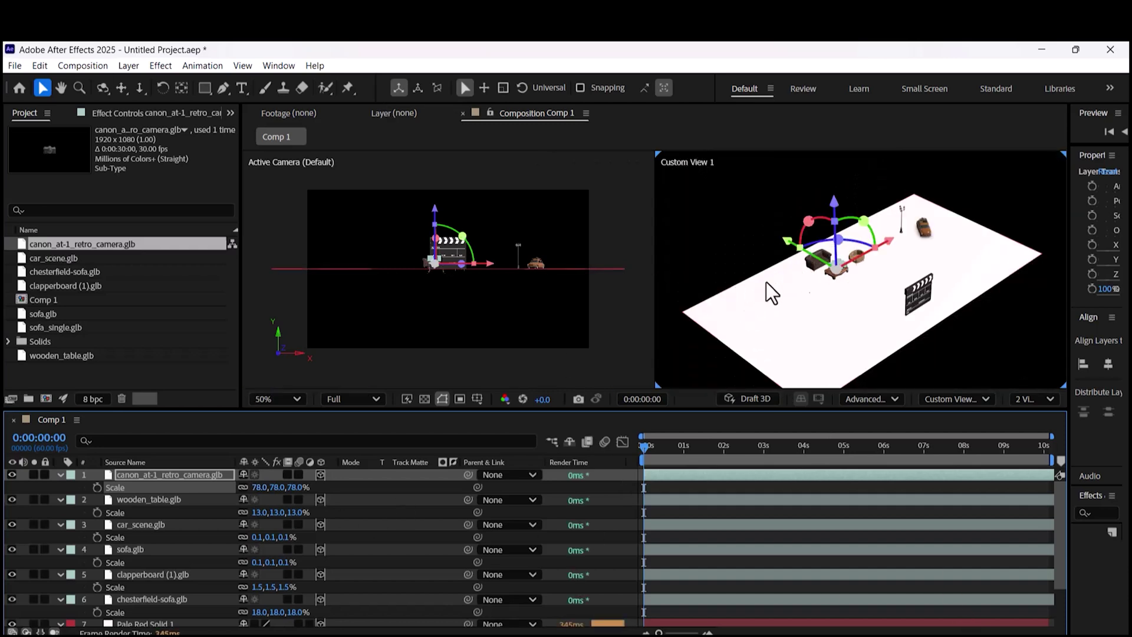
left_click(645, 287)
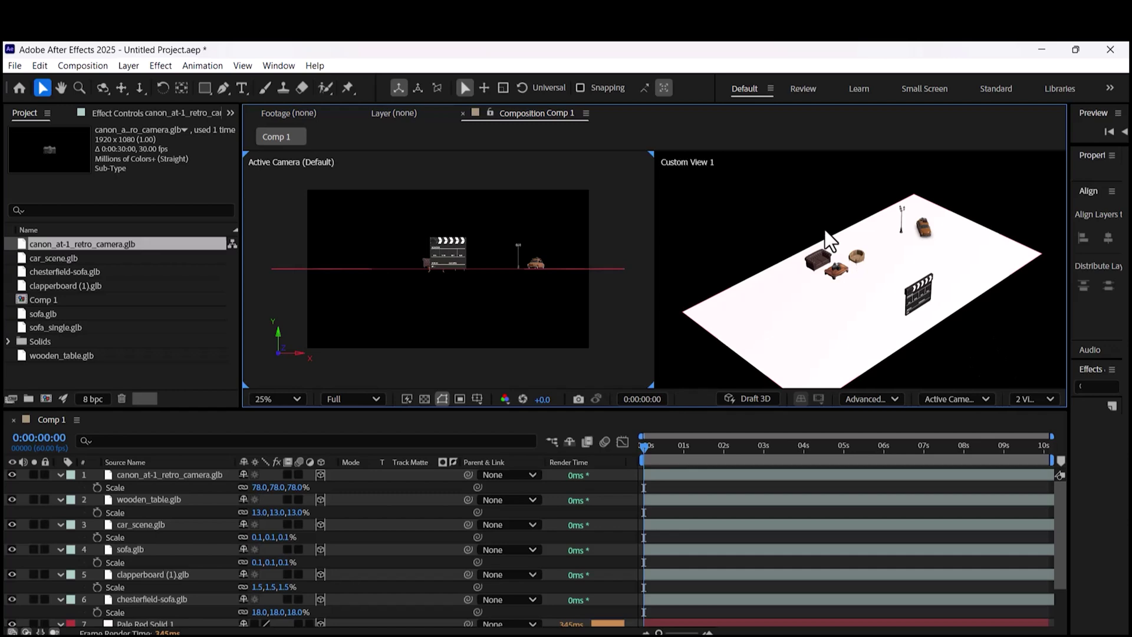
Collapse the displayed properties of all seven layers in the timeline
left_click(195, 475)
scroll(181, 560, "down", 2)
left_click(172, 570, "shift")
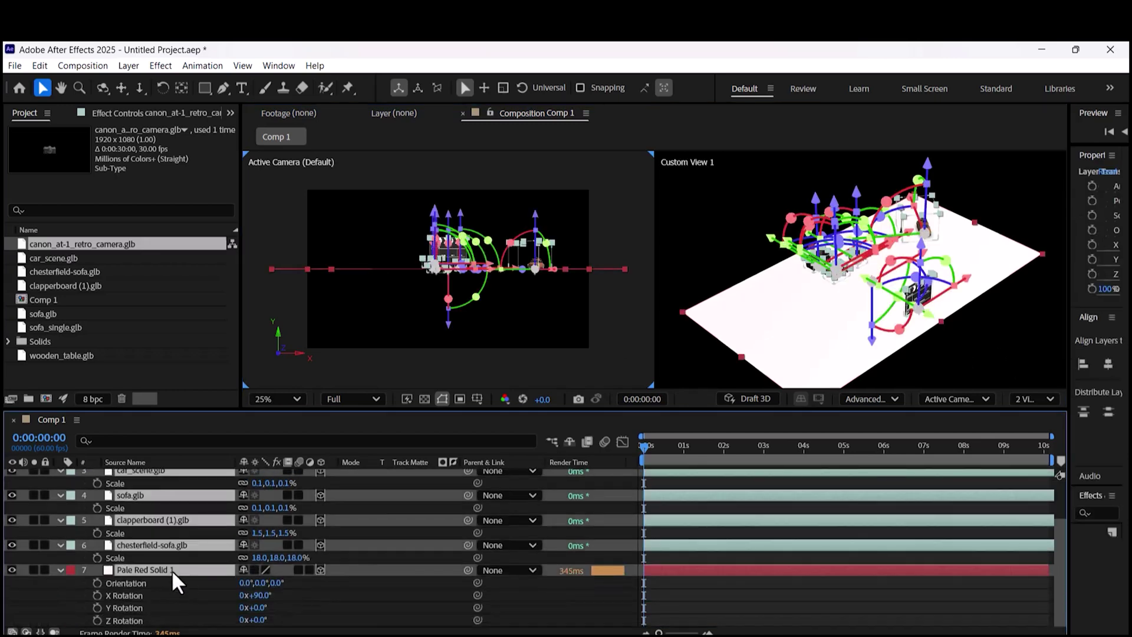
key("u")
left_click(292, 605)
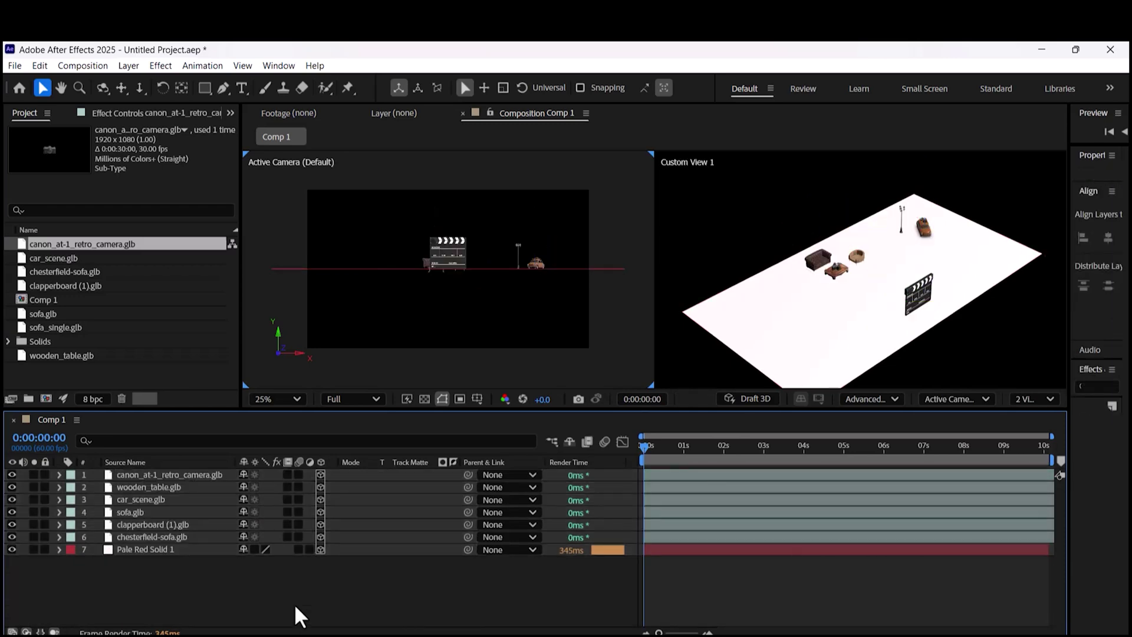
Add an Environment light with 100% intensity, shadows enabled and 100% shadow darkness, and collapse its properties
right_click(422, 613)
mouse_move(539, 426)
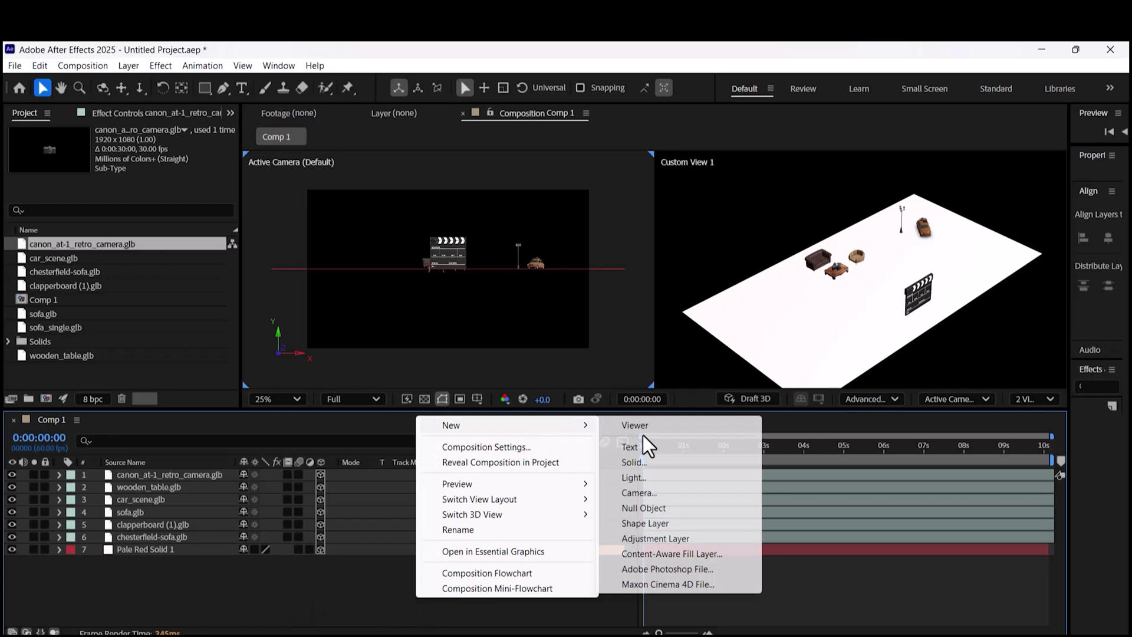
left_click(695, 476)
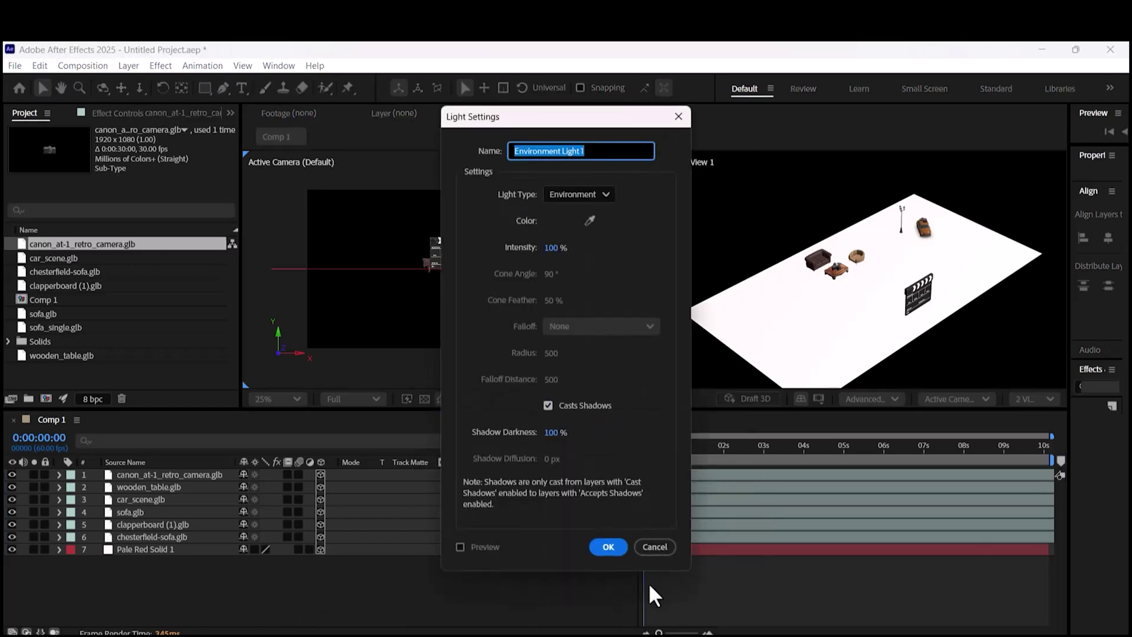
left_click(608, 547)
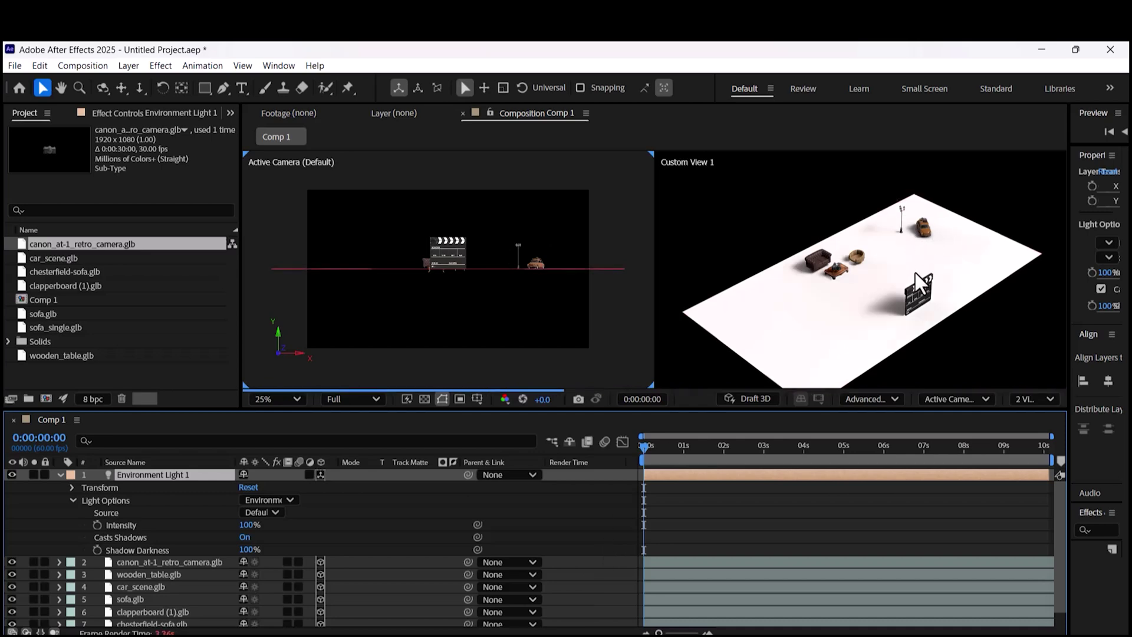
scroll(925, 292, "up", 3)
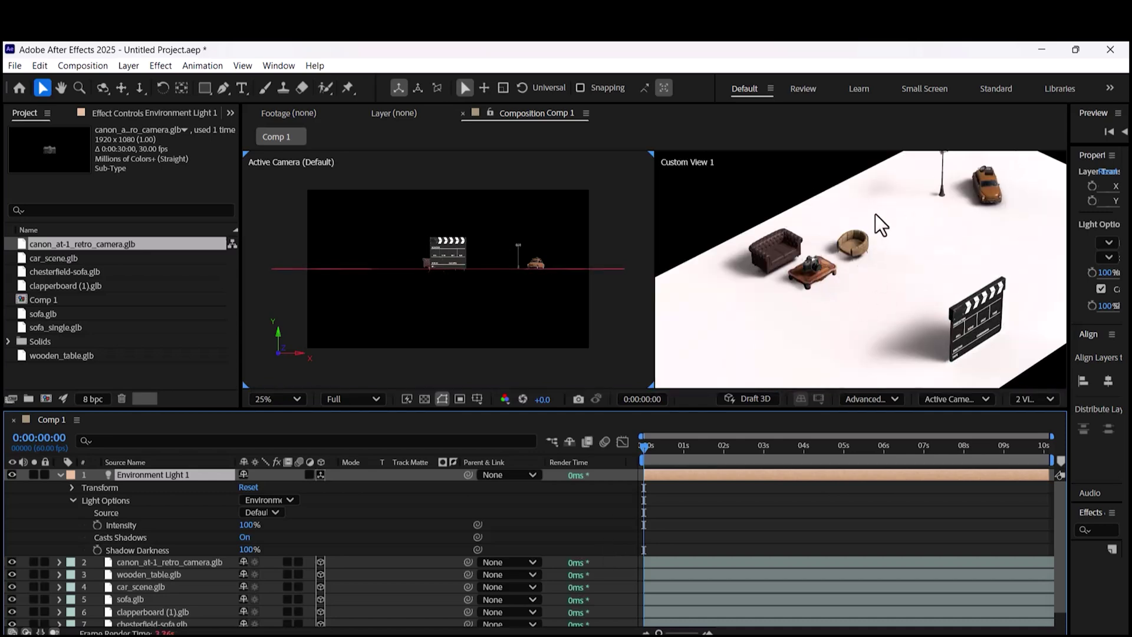
scroll(822, 248, "down", 5)
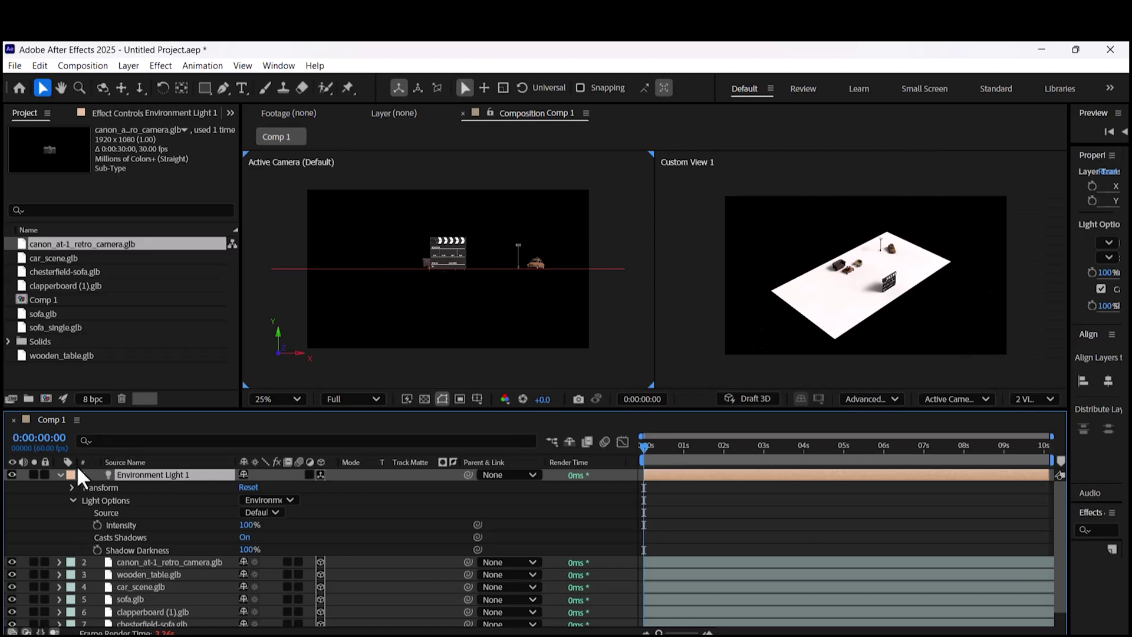
left_click(61, 474)
Create a new camera layer in the composition, accepting the proposed settings
right_click(405, 607)
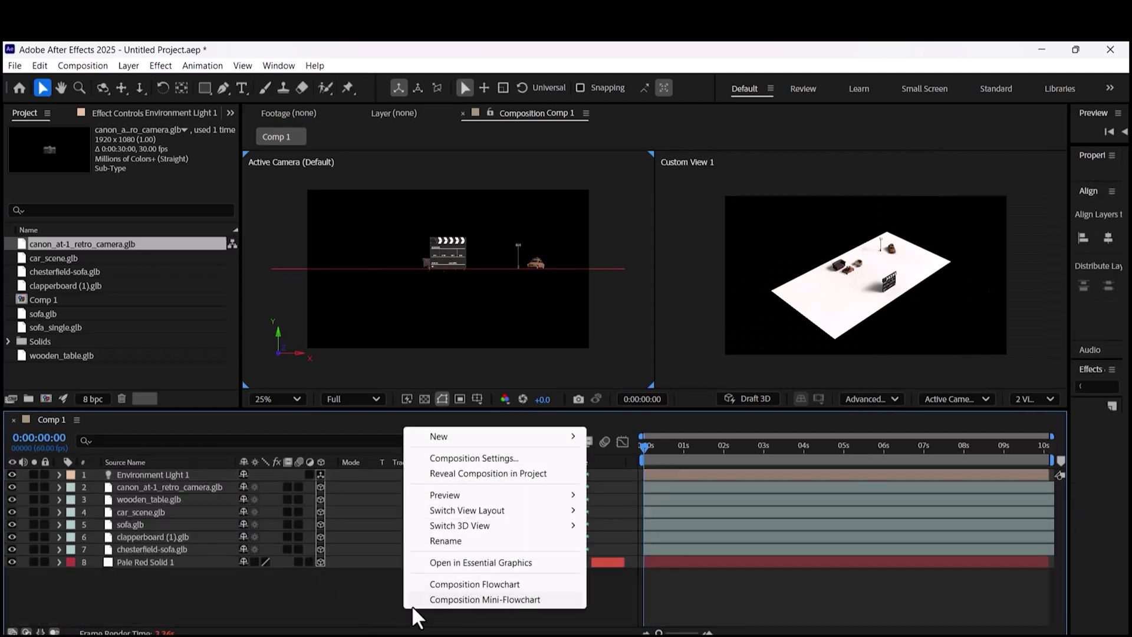
mouse_move(520, 437)
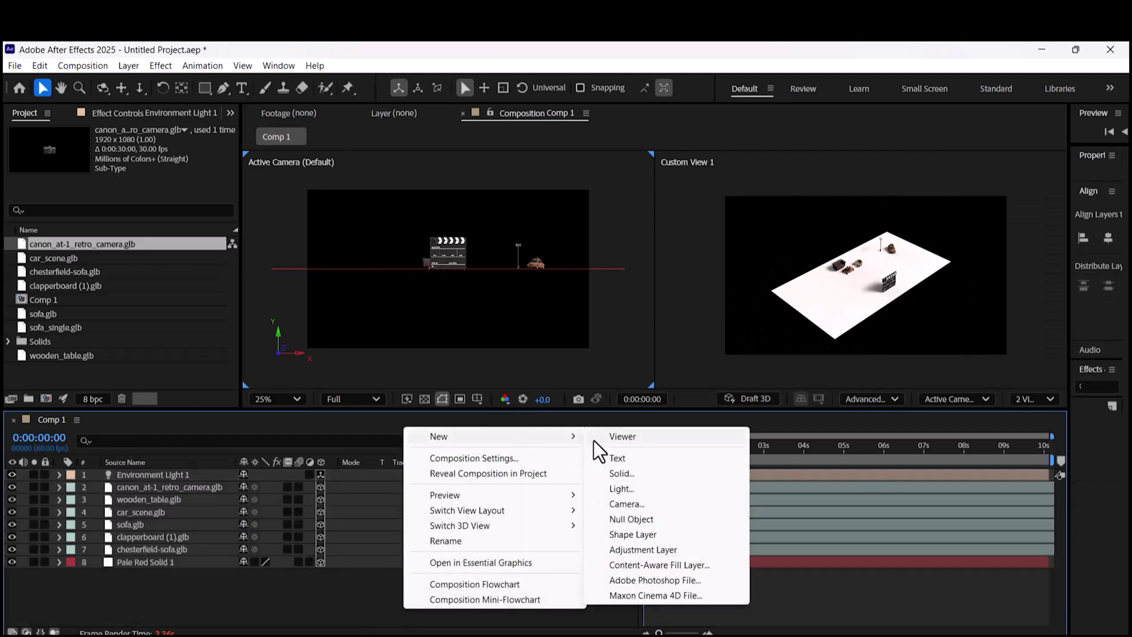
left_click(636, 504)
left_click(741, 497)
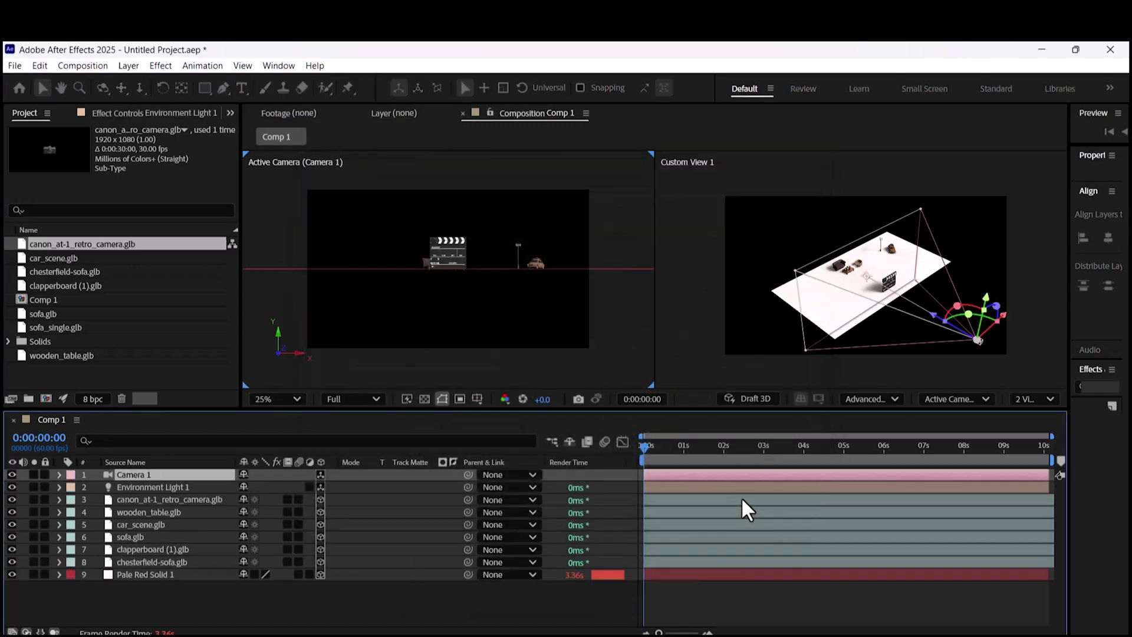
Create a second solid layer in the composition, accepting the proposed settings, and deselect it
left_click(540, 602)
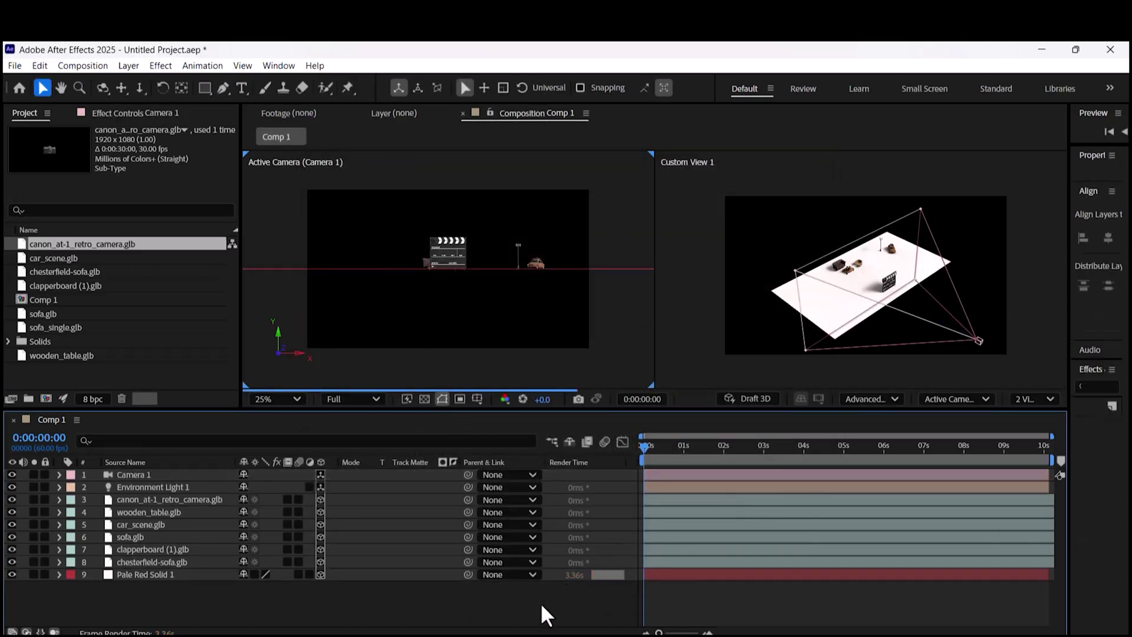
right_click(299, 596)
mouse_move(401, 424)
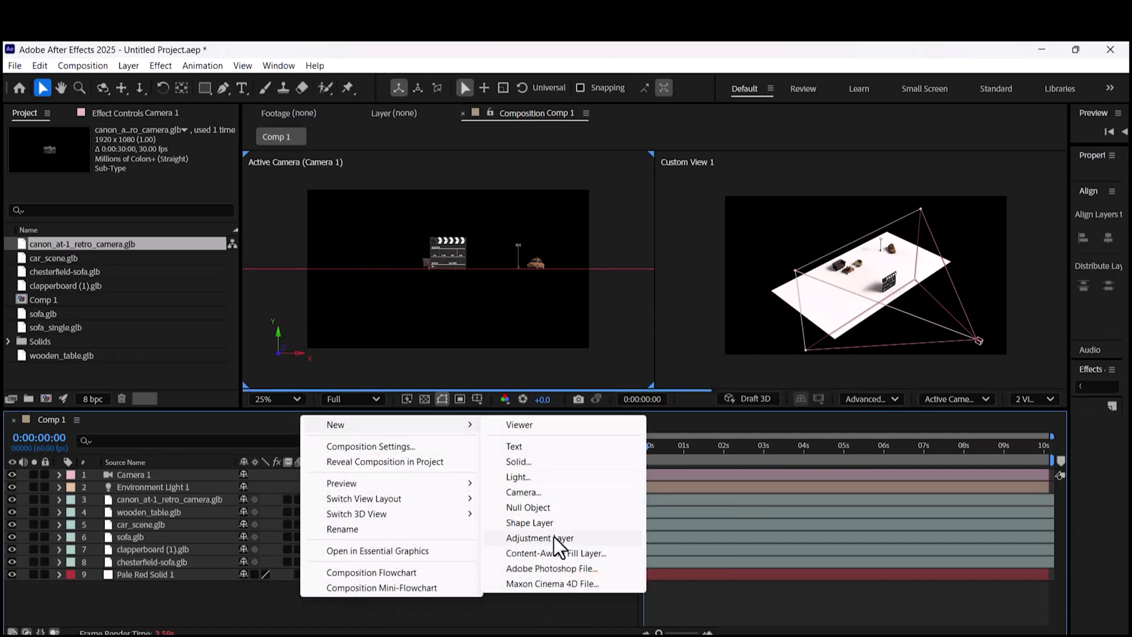
left_click(530, 466)
left_click(656, 493)
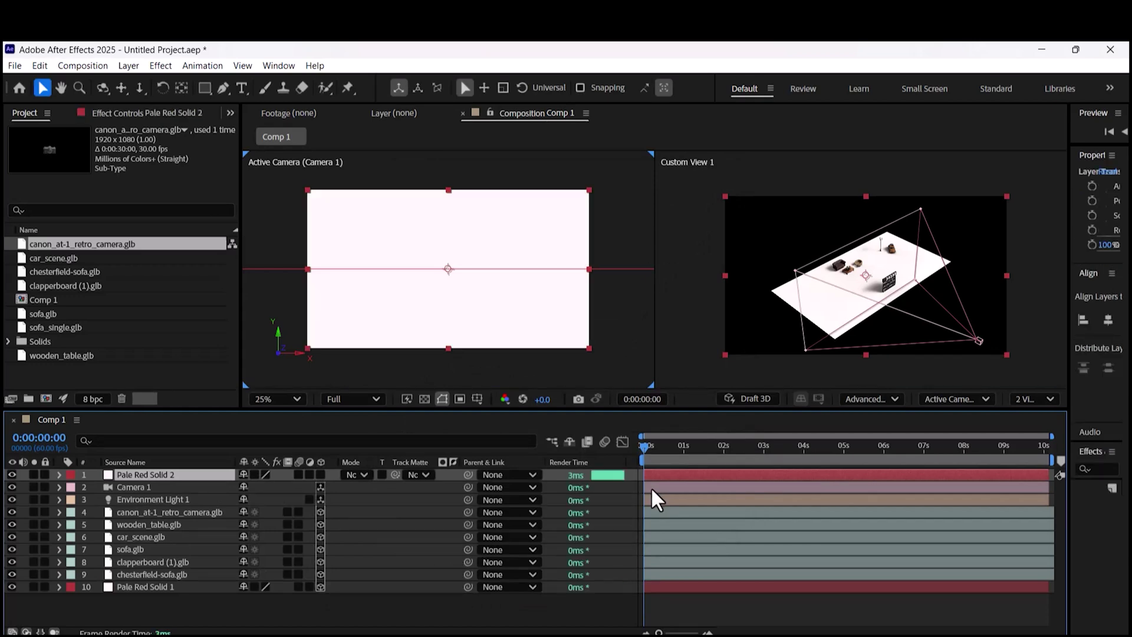
left_click(420, 624)
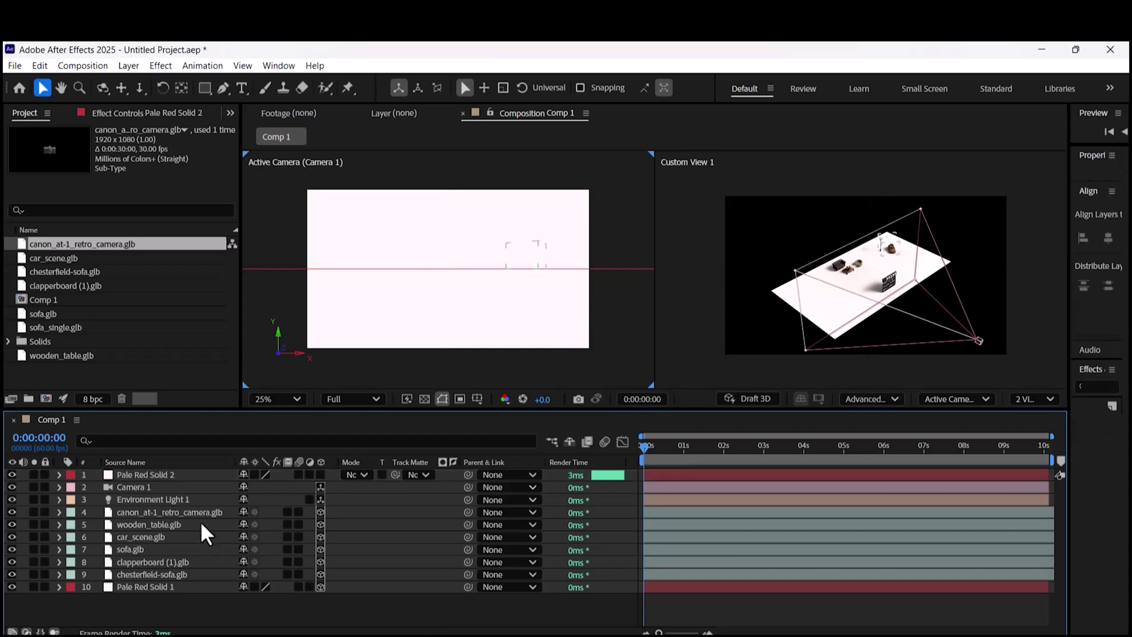
Make Pale Red Solid 2 a 3D layer and place it directly above Pale Red Solid 1 in the layer order
left_click(168, 473)
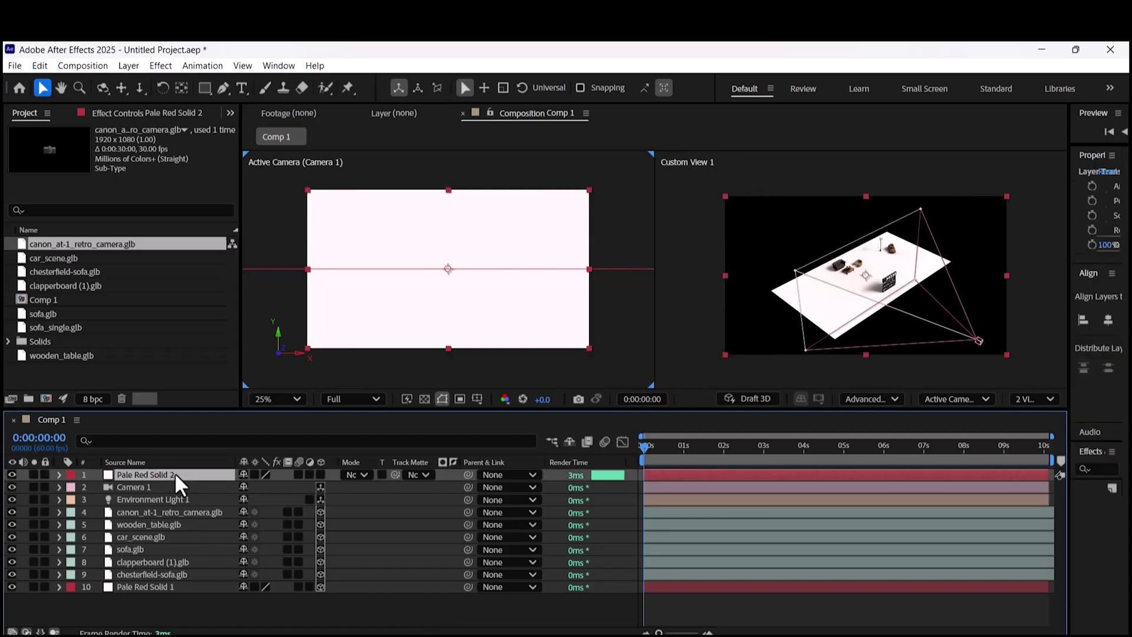
left_click(319, 474)
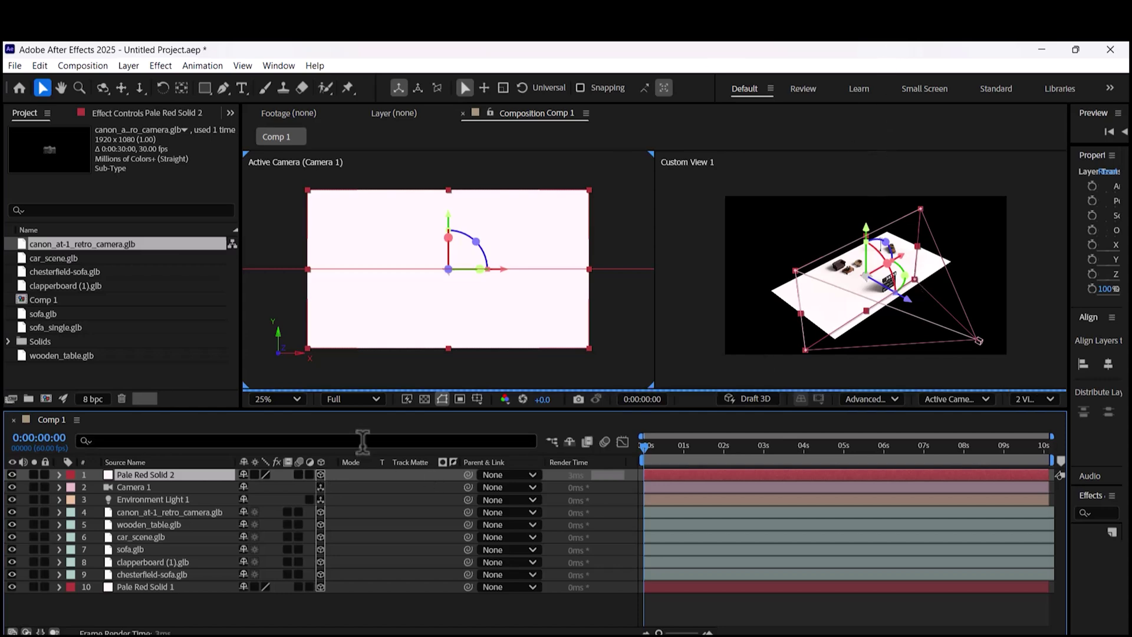
left_click_drag(197, 475, 199, 582)
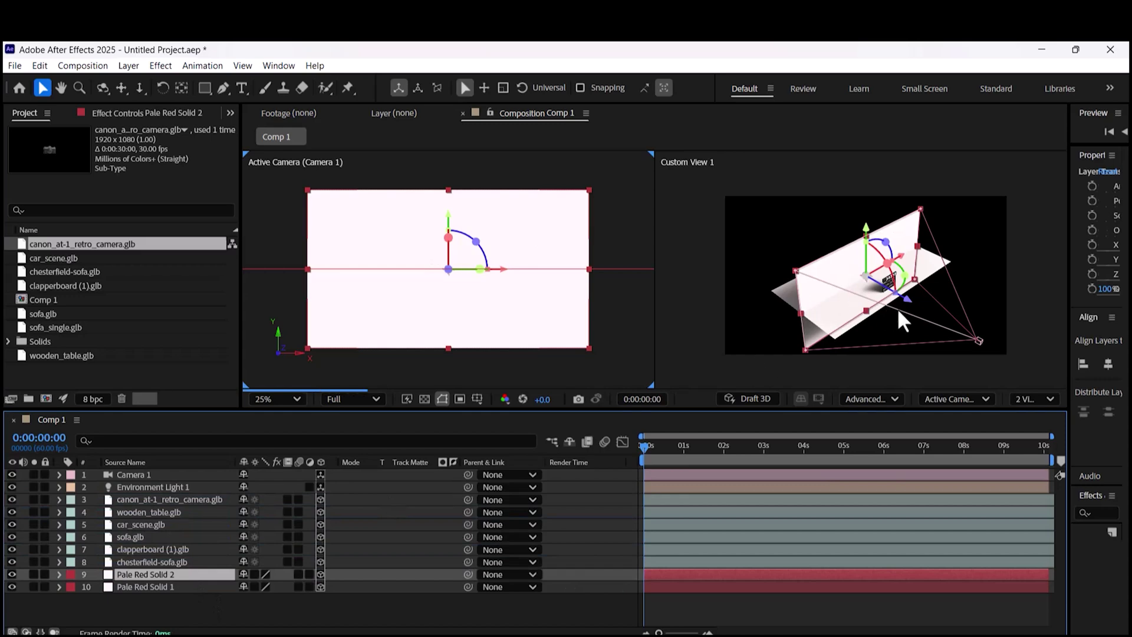
Move Pale Red Solid 2 to the rear edge of the floor as a backdrop and scale it uniformly to 128%
left_click_drag(906, 298, 841, 267)
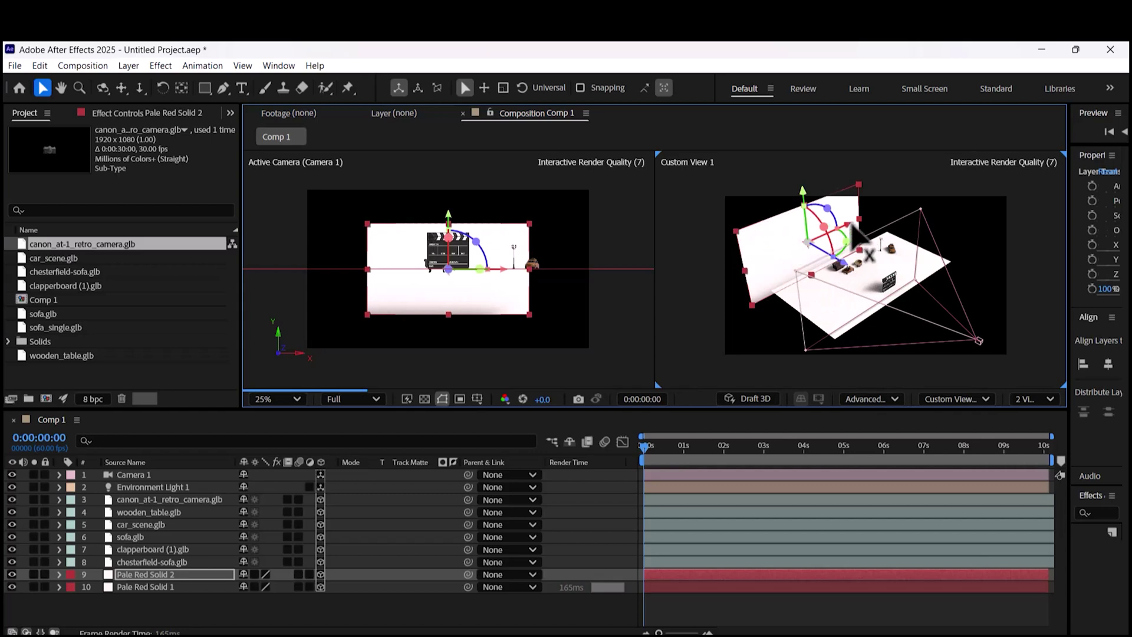
left_click_drag(851, 222, 860, 210)
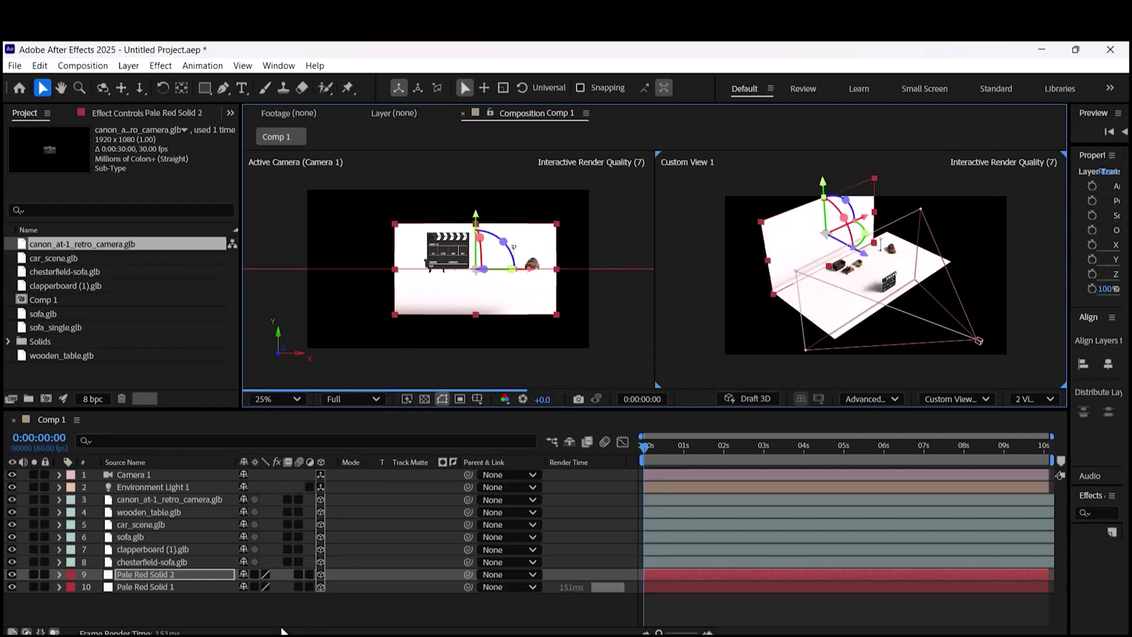
key("s")
left_click_drag(286, 586, 294, 585)
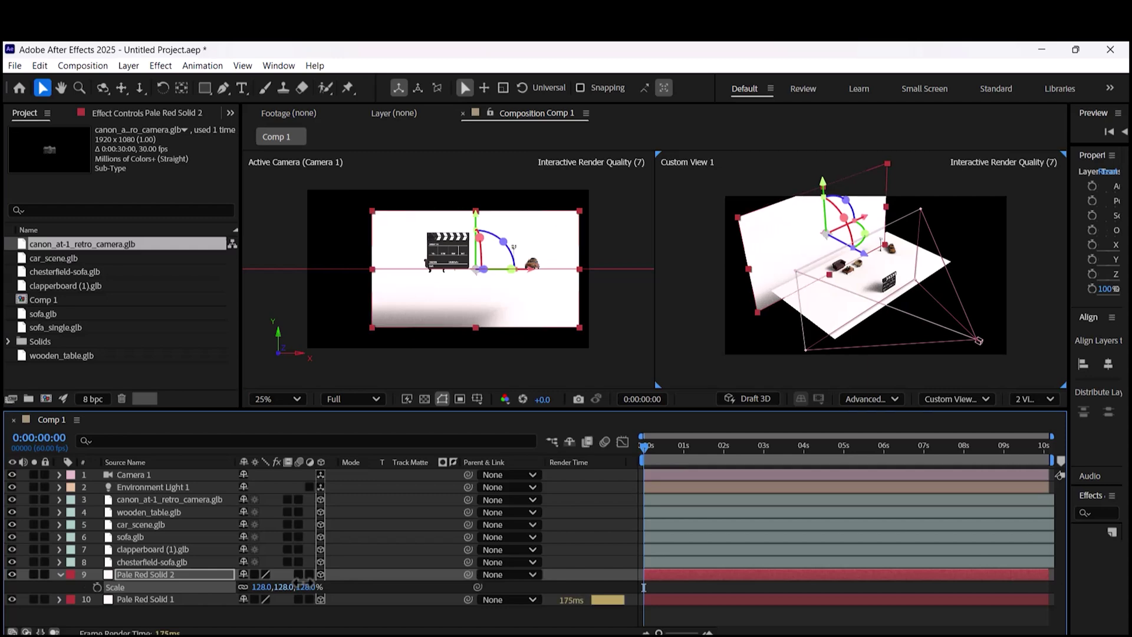
left_click(600, 243)
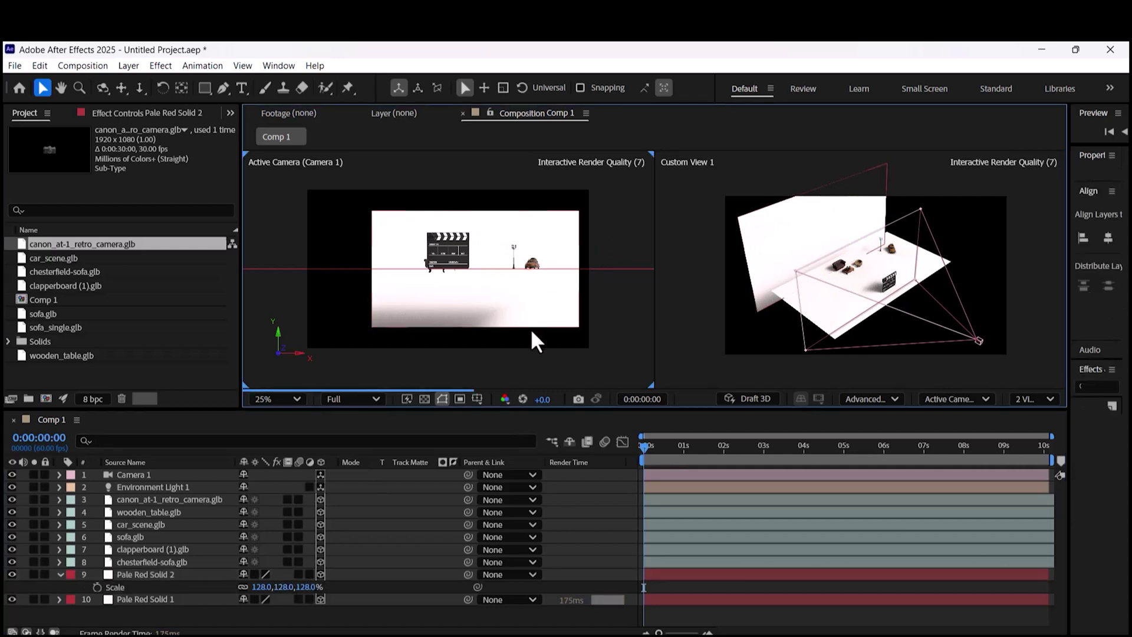
Start keyframes at 0:00:00:00 for Camera 1's Point of Interest, Position, Orientation and X, Y and Z Rotation
left_click_drag(649, 445, 633, 447)
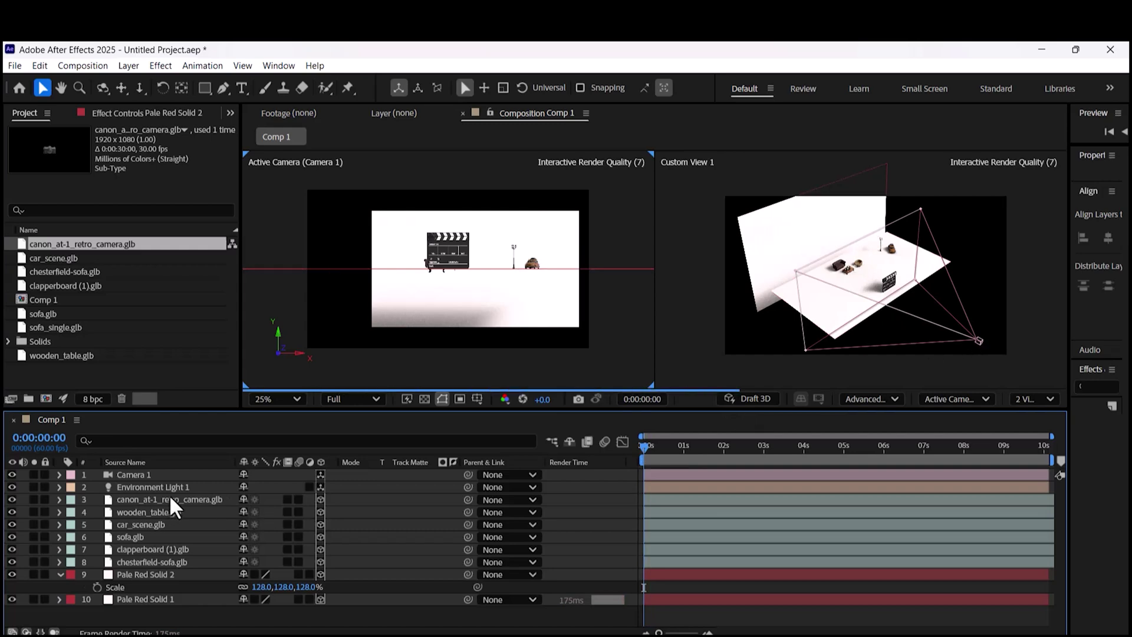
left_click(161, 473)
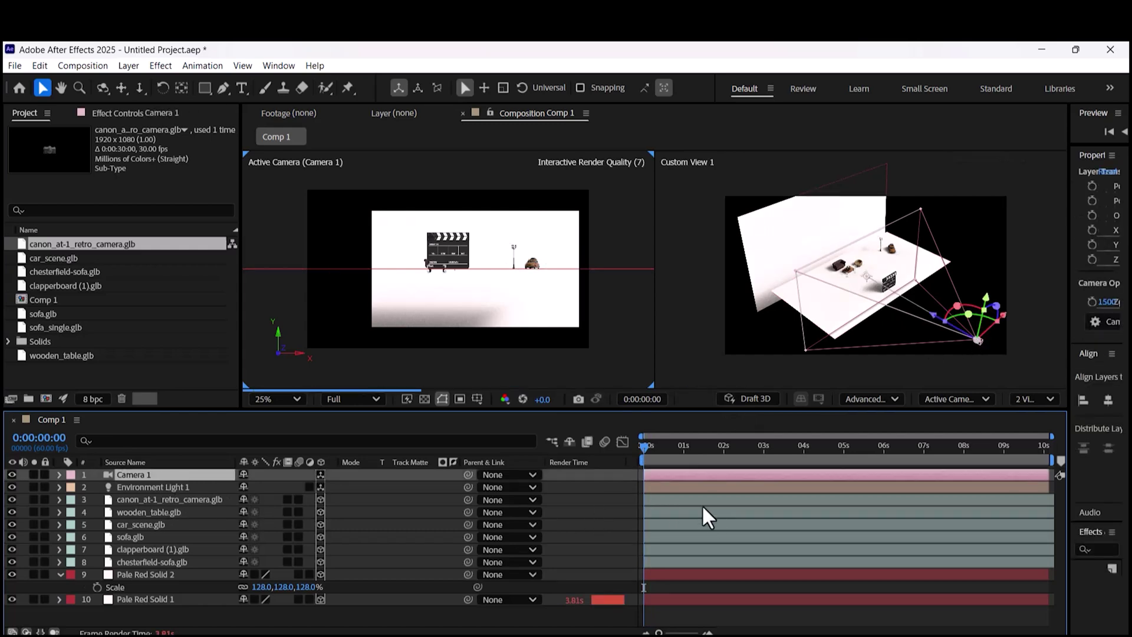
left_click(59, 475)
left_click(73, 487)
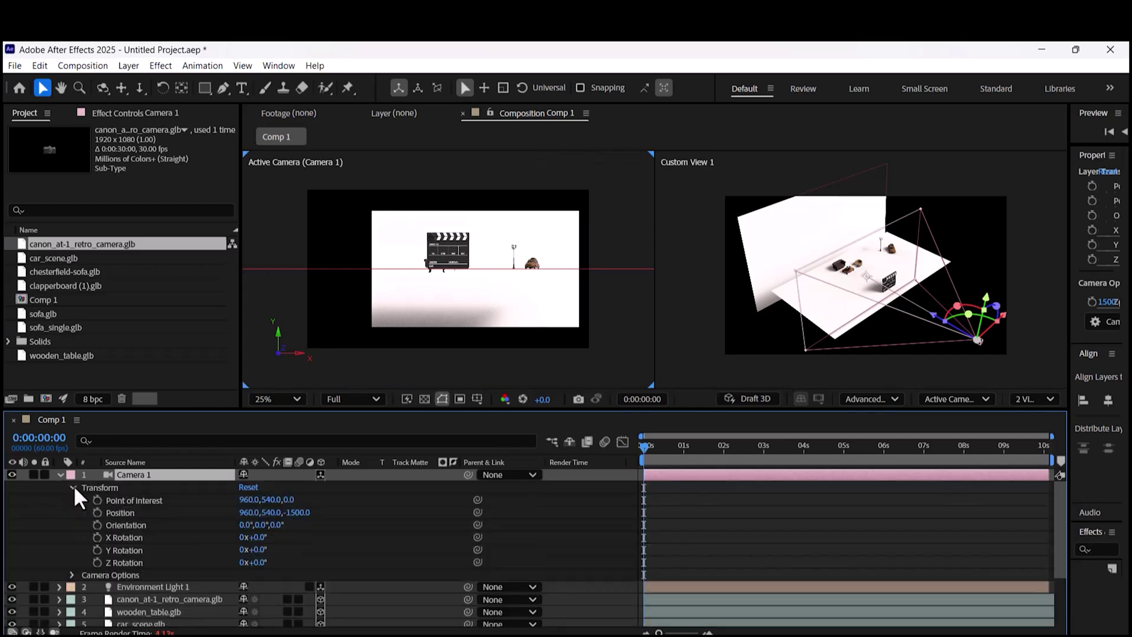
left_click(97, 500)
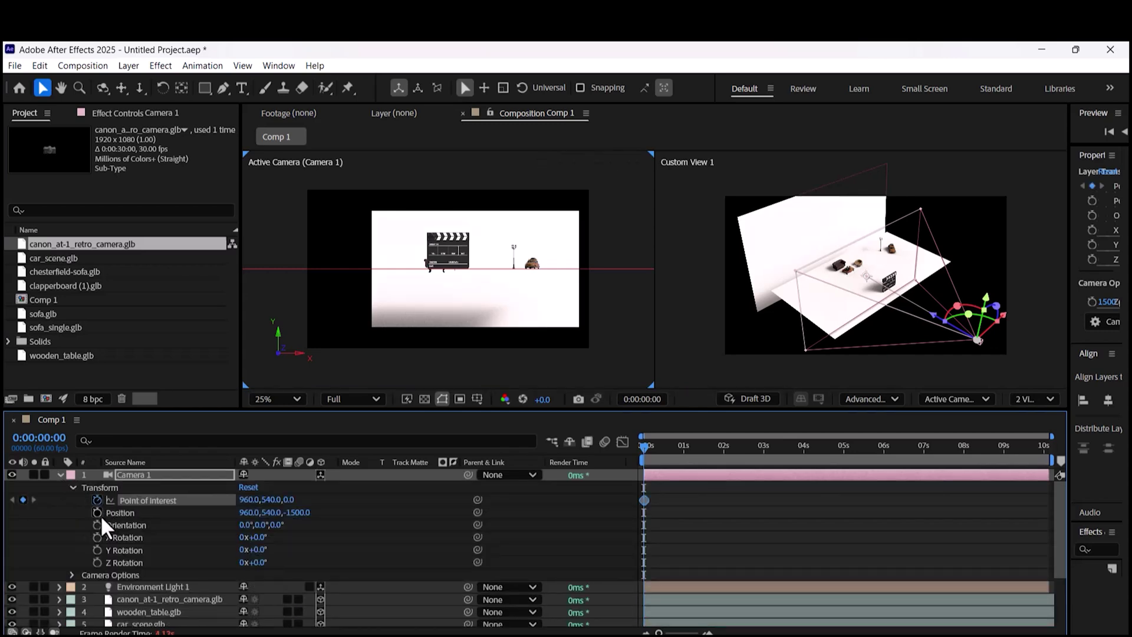
left_click(97, 512)
left_click(97, 525)
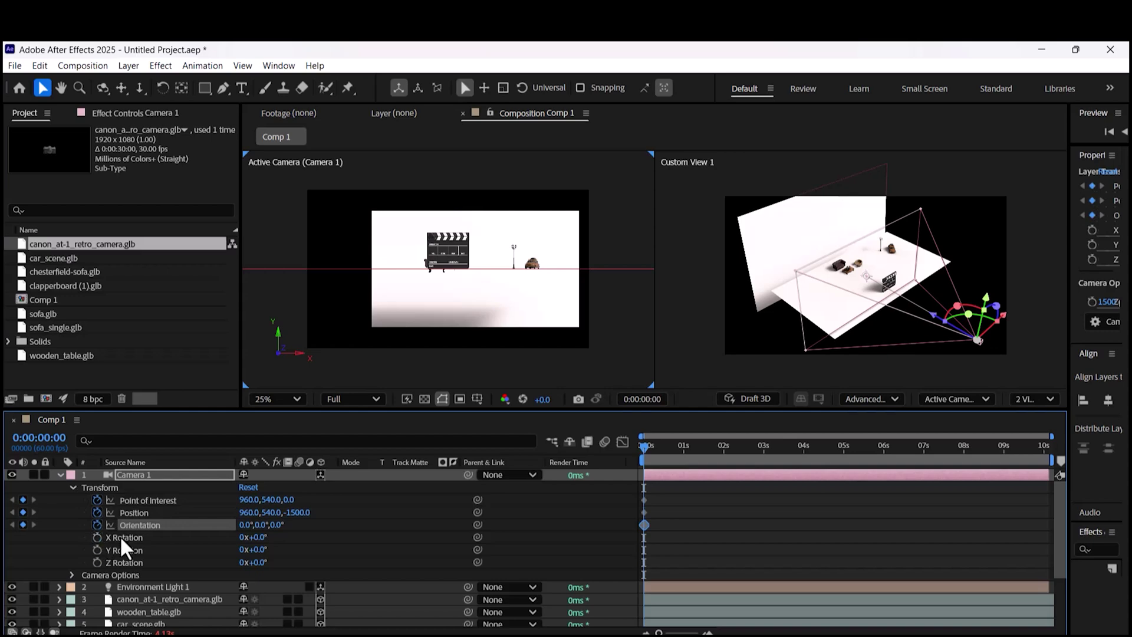
left_click(97, 537)
left_click(97, 549)
left_click(97, 561)
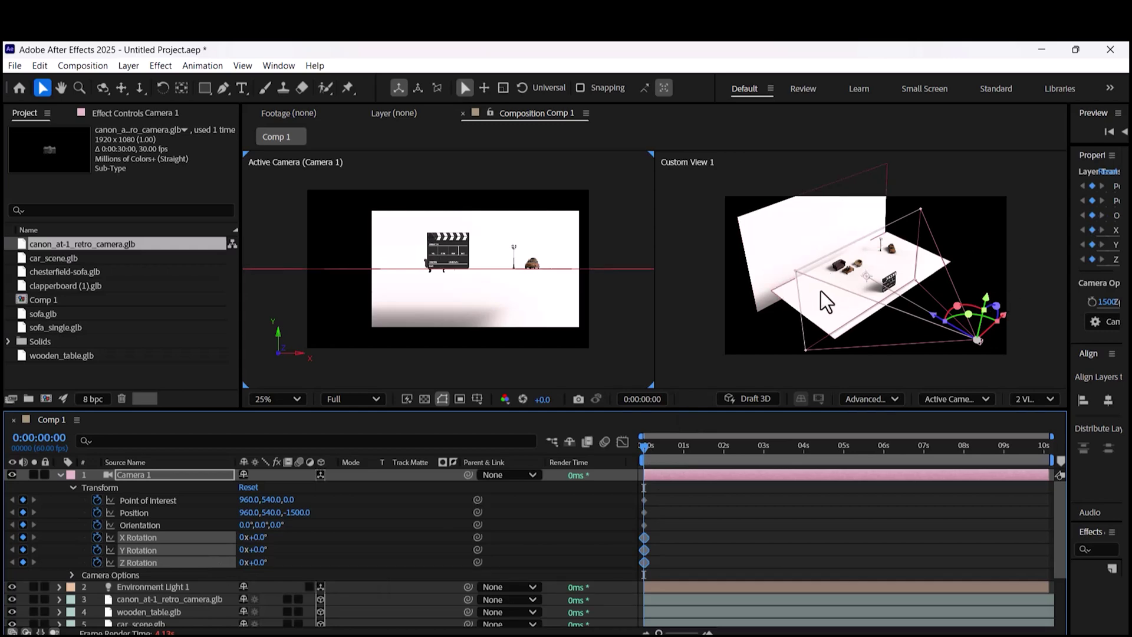
Raise Camera 1 above the floor to about 960, -1206, 48 and tilt it downwards to an X orientation of 265.3°
left_click_drag(983, 293, 935, 169)
scroll(873, 257, "down", 1)
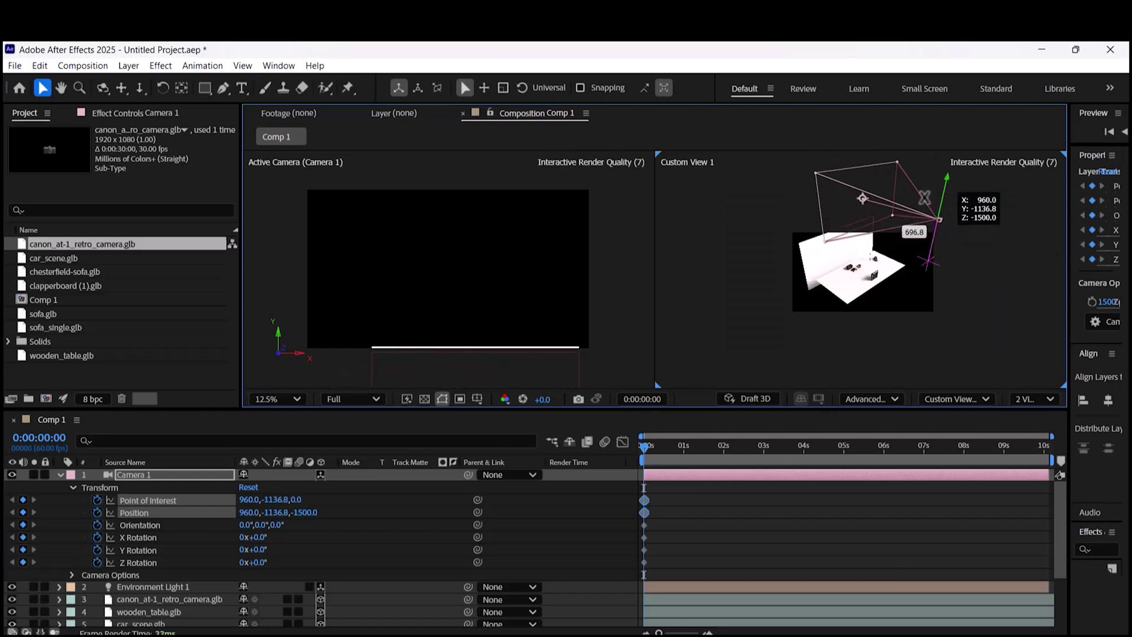
left_click_drag(905, 210, 915, 209)
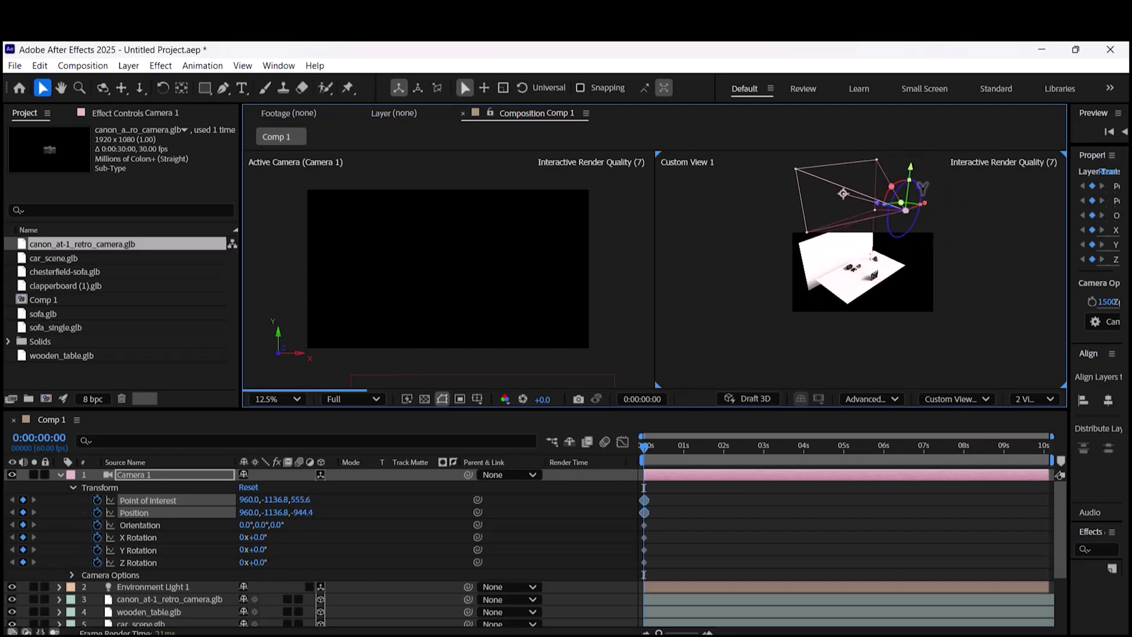
left_click(895, 188)
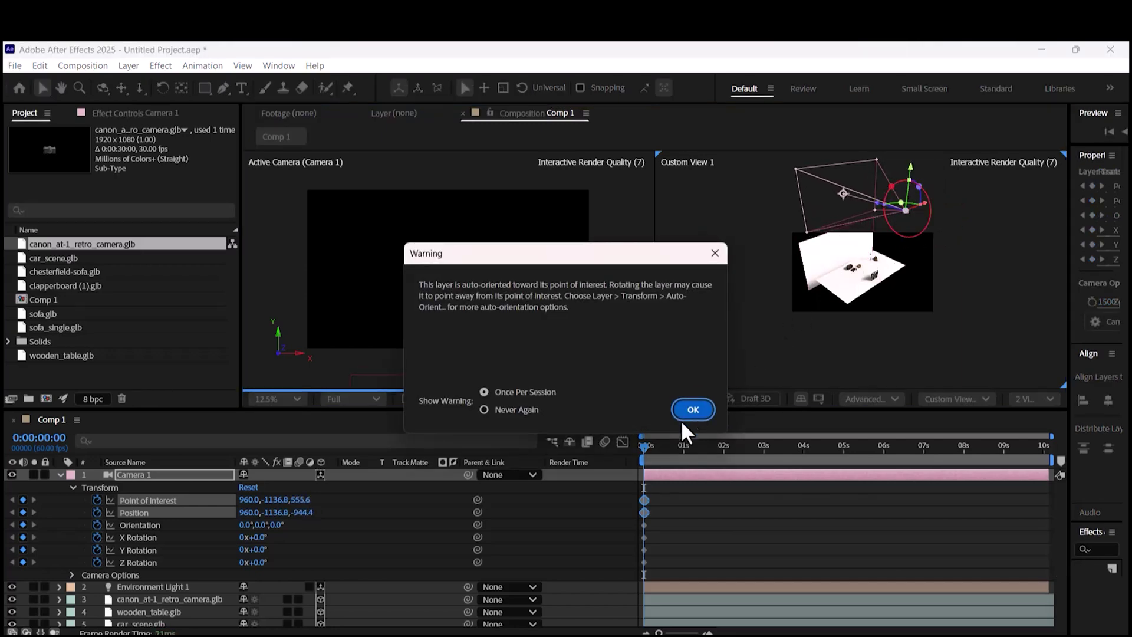
left_click(690, 412)
left_click_drag(876, 192, 849, 210)
key("ctrl+z")
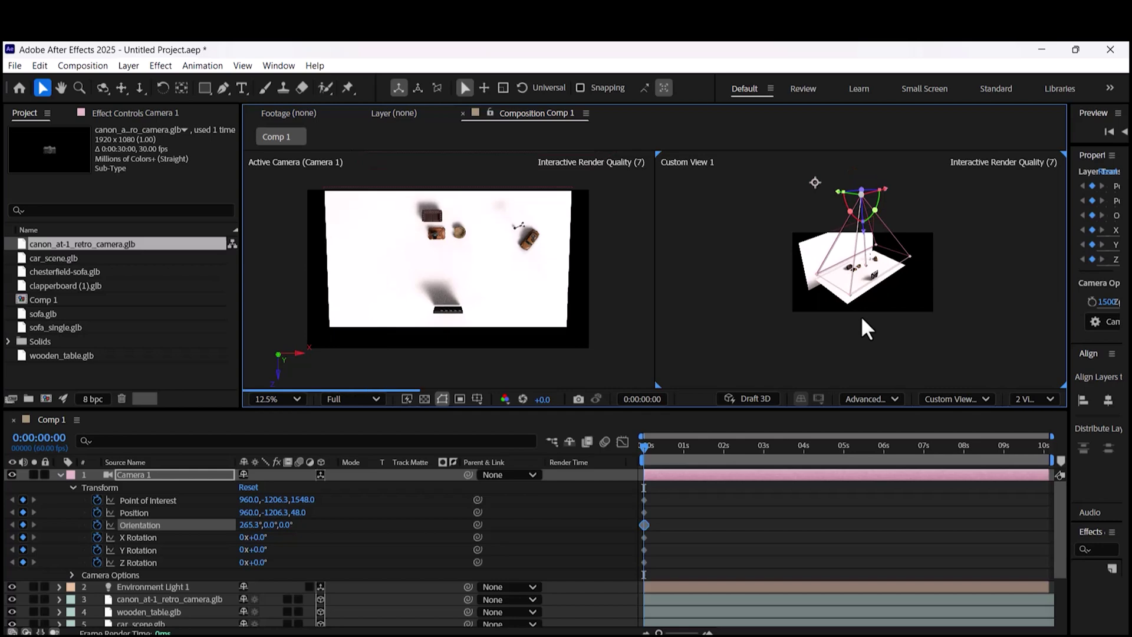
Refine the top-down framing by setting Camera 1's X orientation to 269.3° and lowering it to about 960, -983, 35
left_click_drag(875, 245, 876, 189)
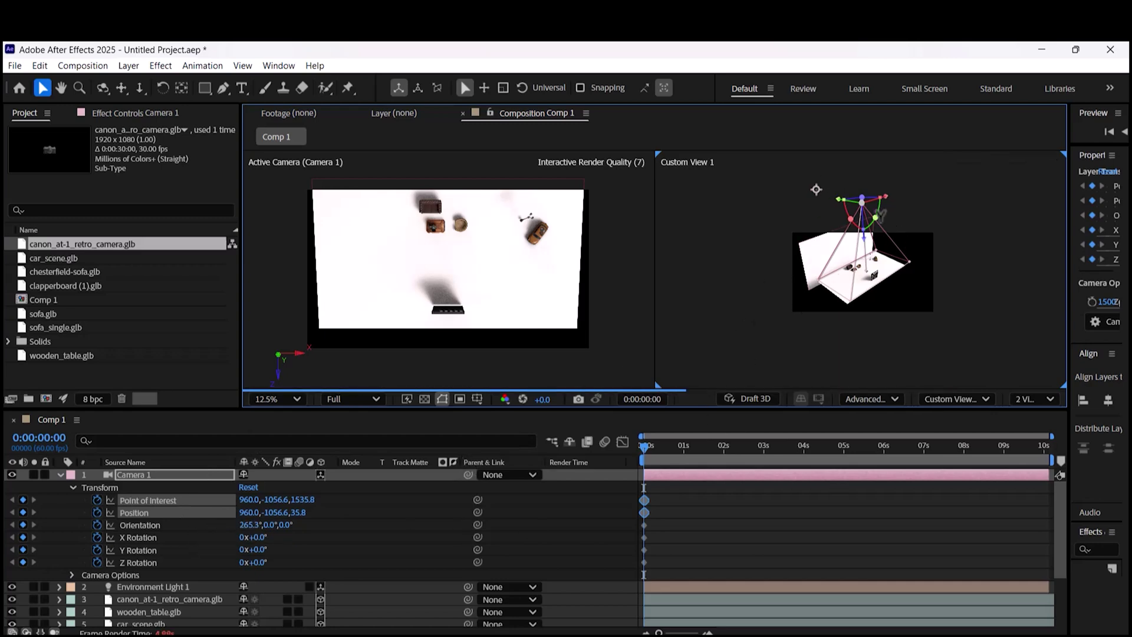
mouse_move(880, 214)
left_mouse_down()
mouse_move(845, 219)
mouse_move(883, 198)
left_mouse_up()
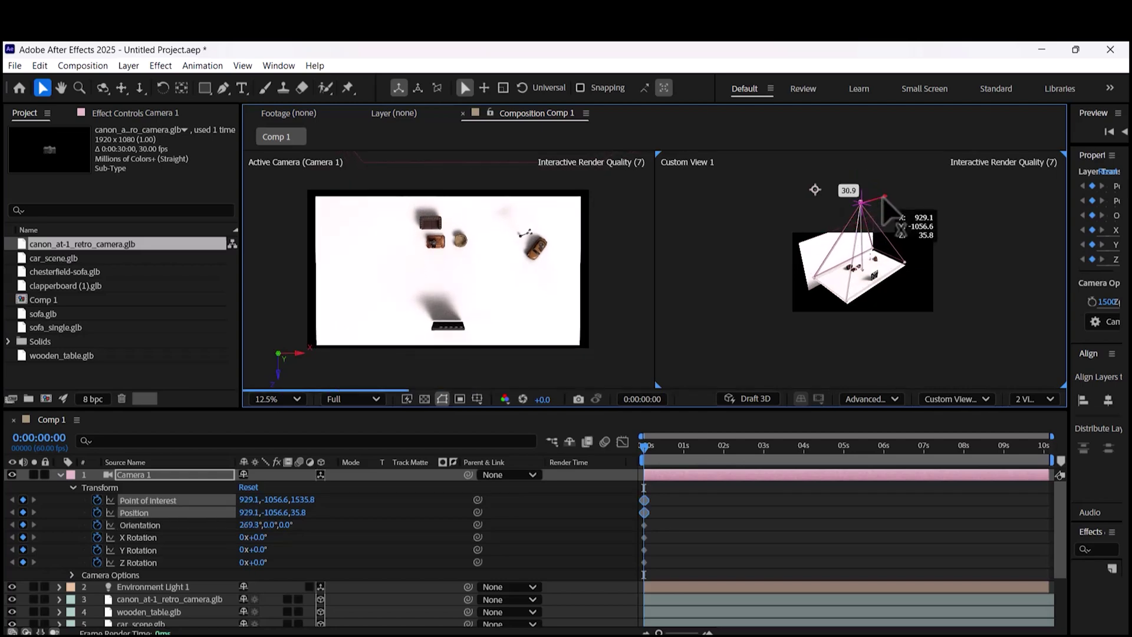
key("ctrl+z")
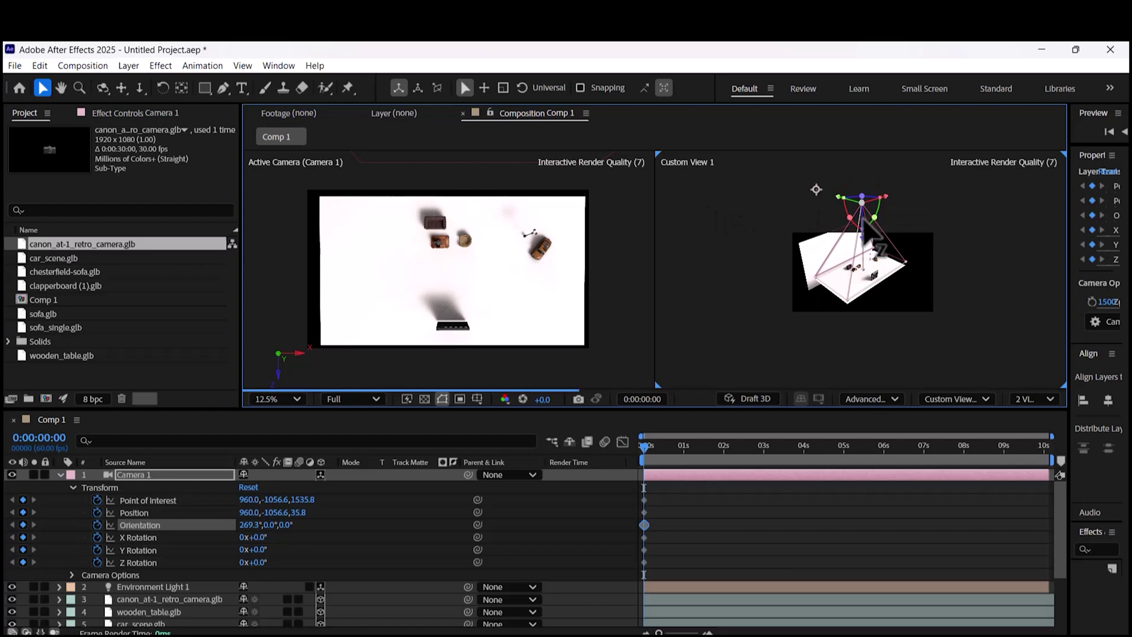
left_click_drag(862, 227, 864, 243)
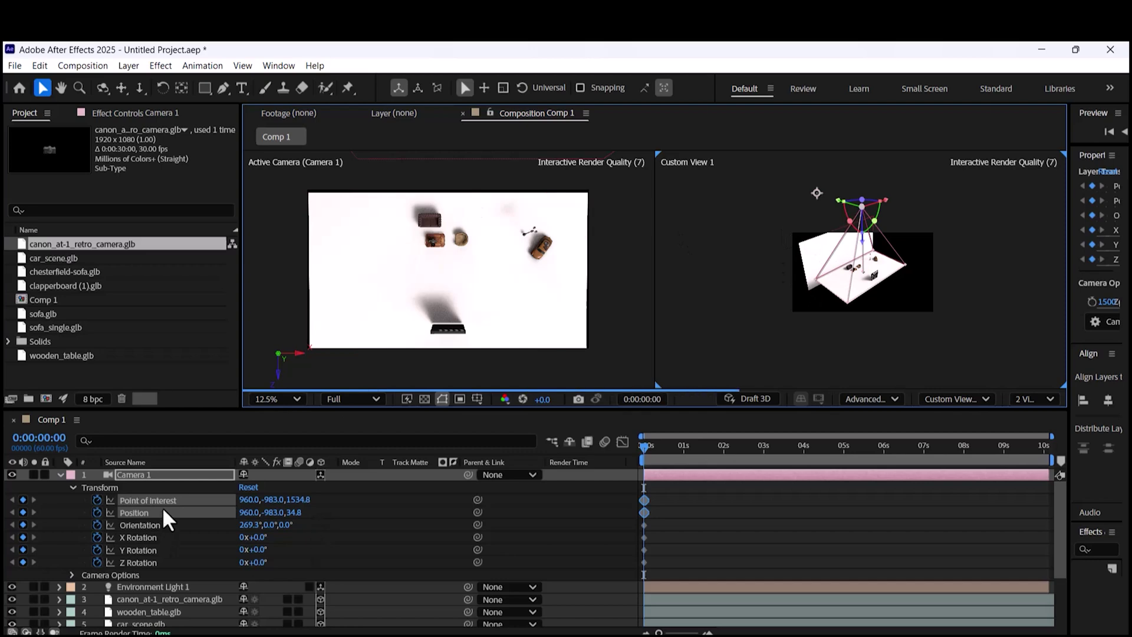
Add a text layer reading "After Effects" in the camera view and make it a 3D layer
left_click(241, 87)
left_click(372, 279)
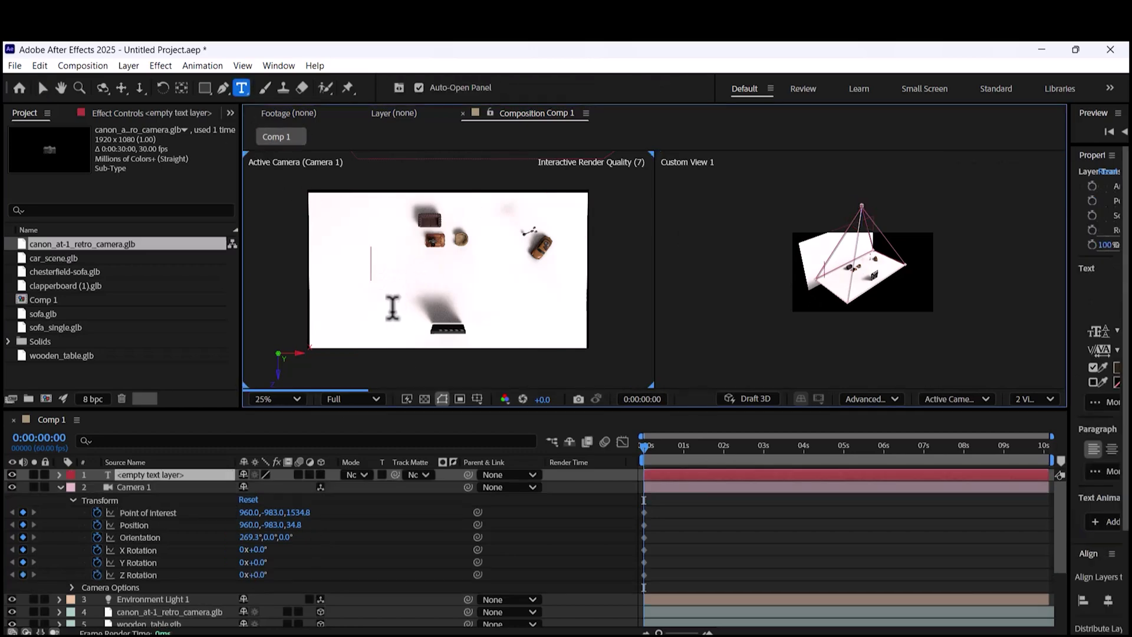
type("After")
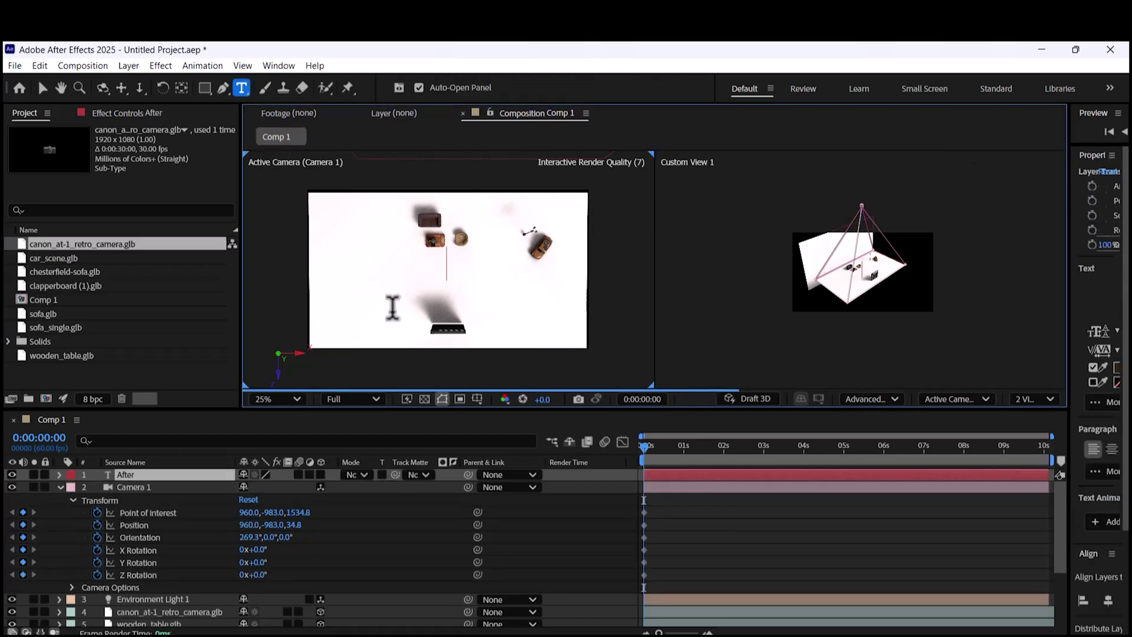
type(" Effects")
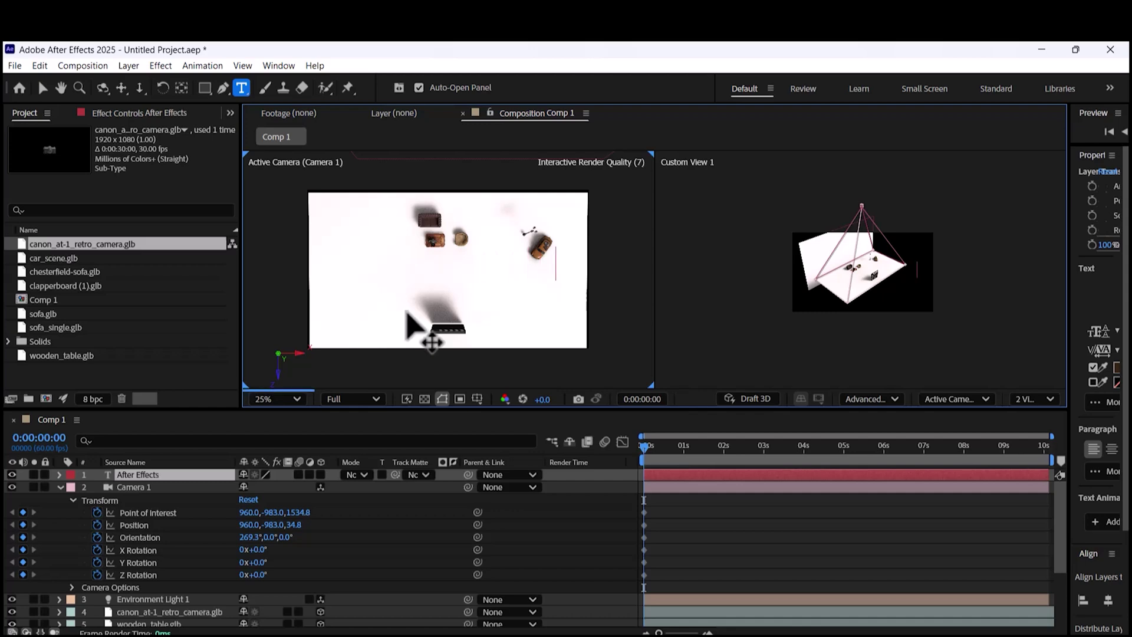
left_click(320, 474)
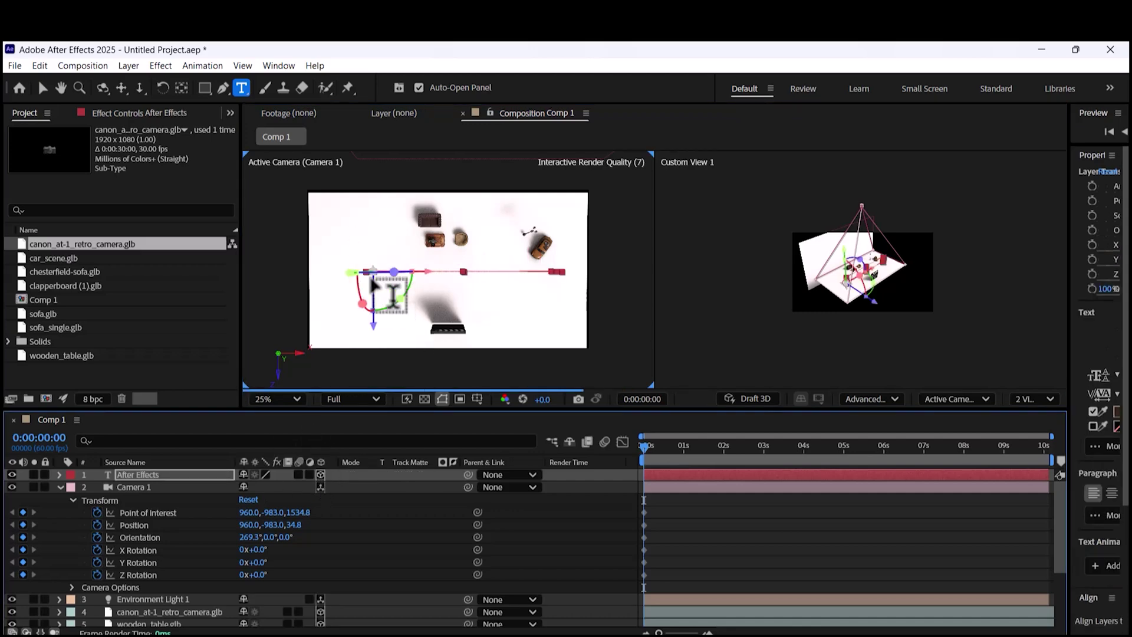
Widen the text layer's properties area and raise the text to a Y position of about 472
left_click_drag(1031, 333, 961, 342)
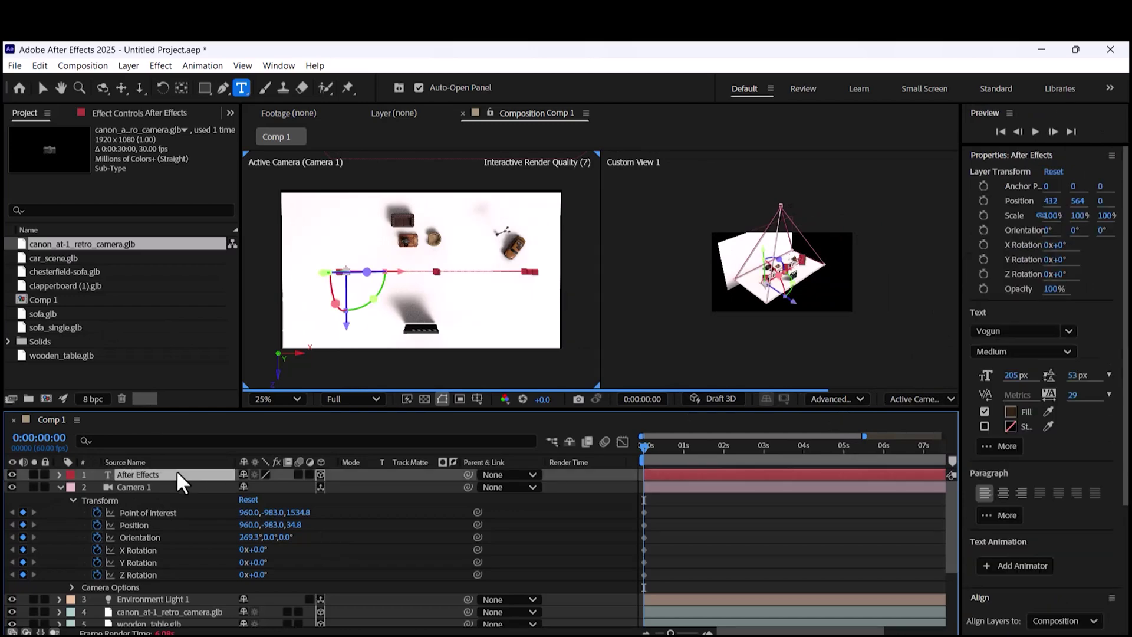
left_click(42, 88)
left_click_drag(767, 257, 766, 249)
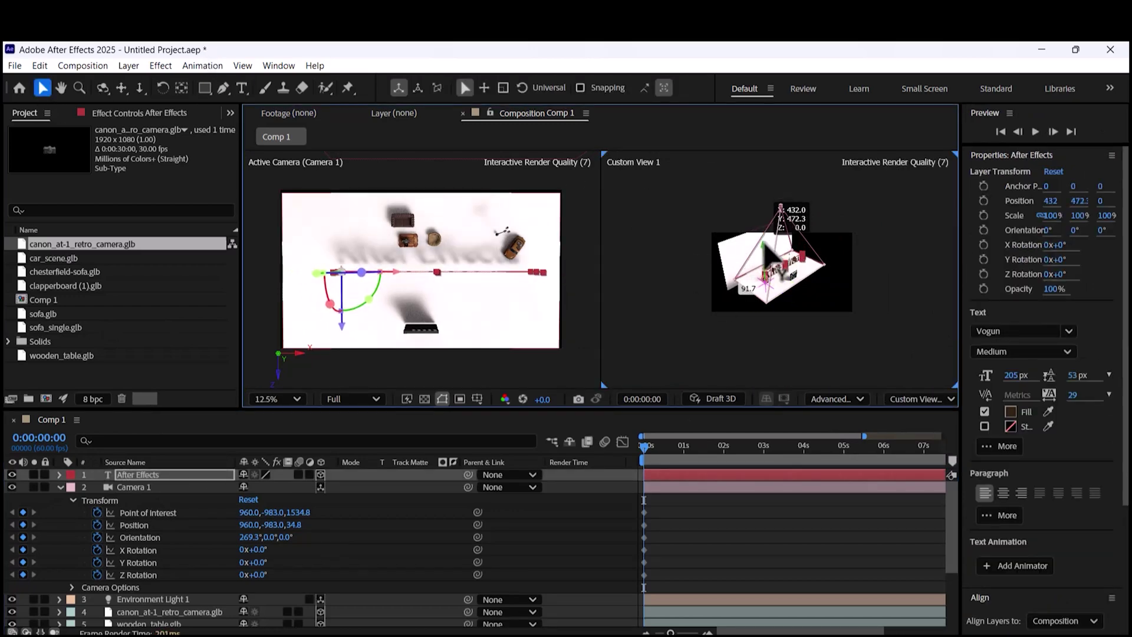
Try rotating the "After Effects" text layer 90° about its Z axis
key("r")
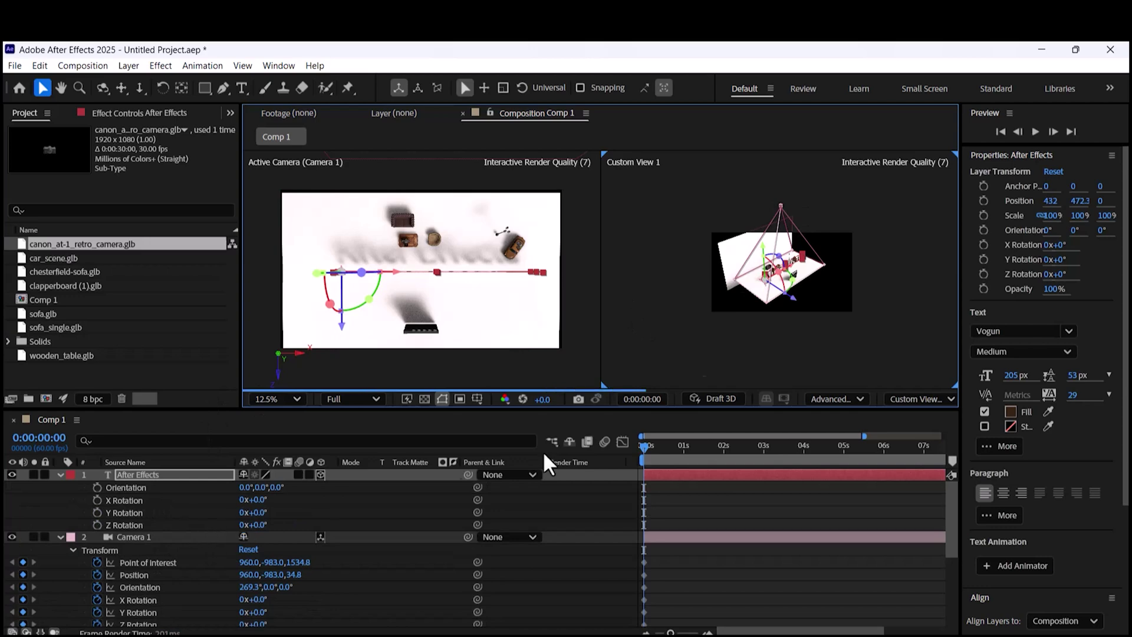
left_click(260, 524)
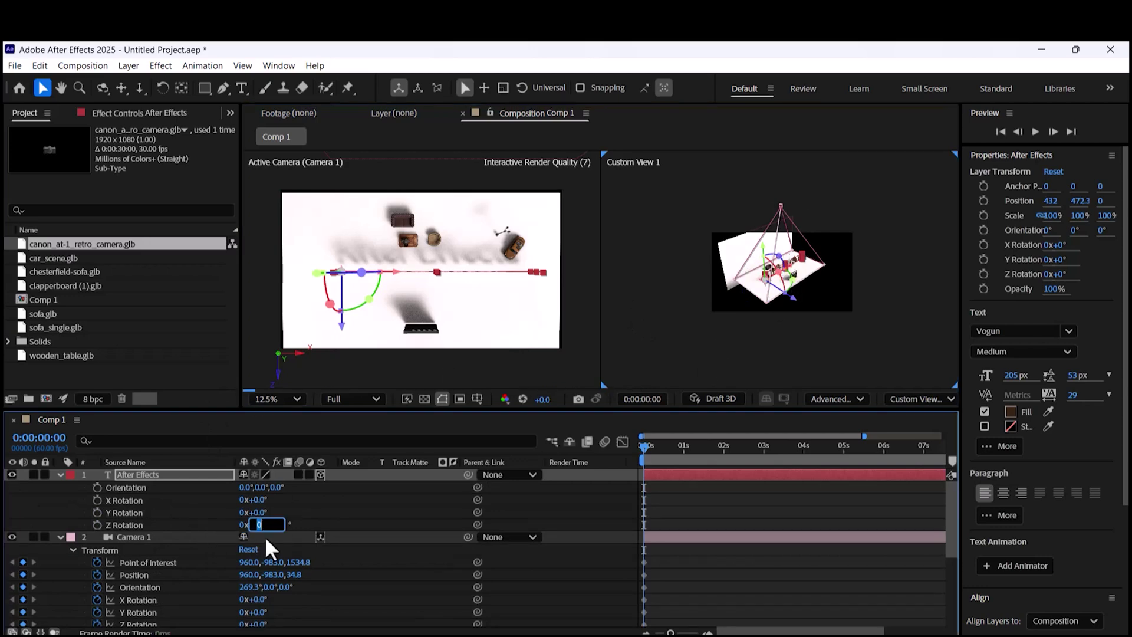
type("90")
key("Return")
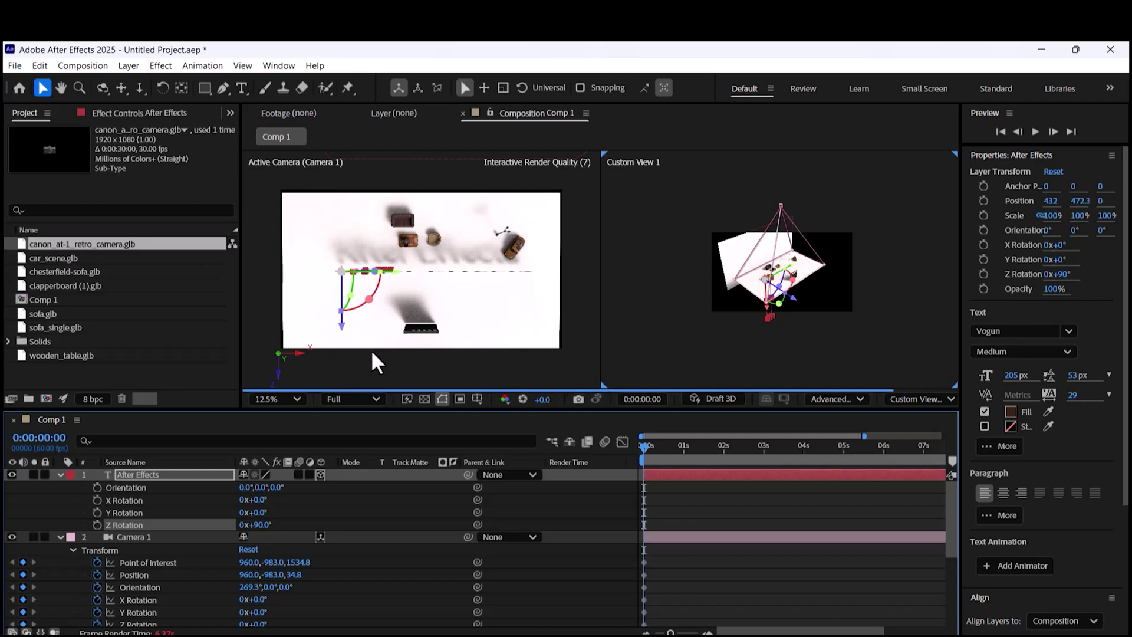
key("ctrl+z")
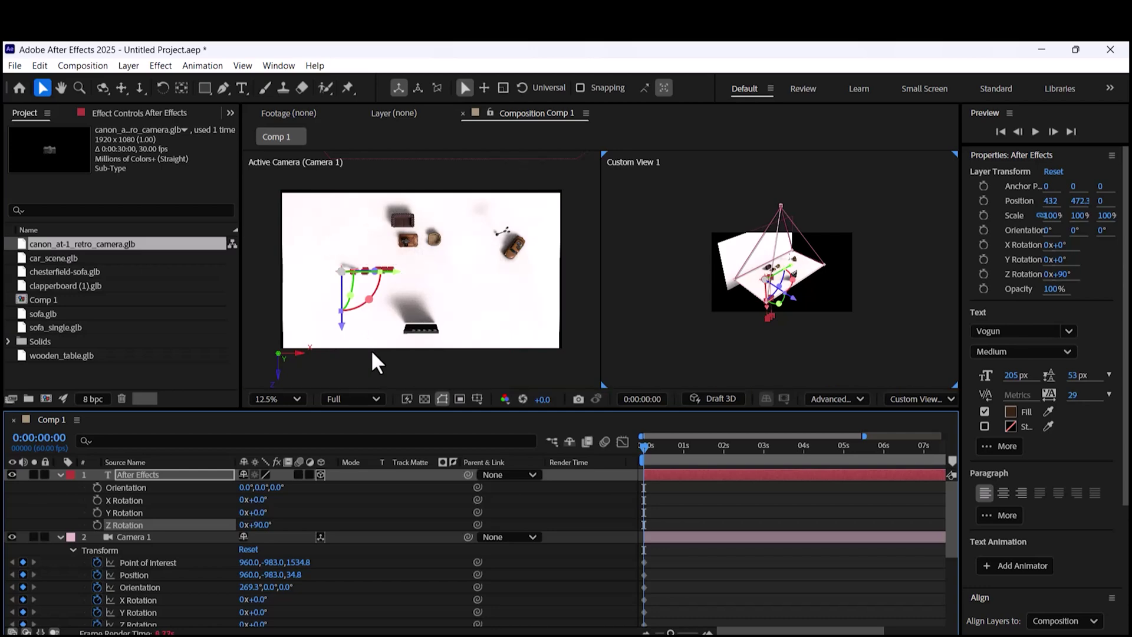
Lay the "After Effects" text flat with an X rotation of -90° and set the preview resolution to Quarter
key("period")
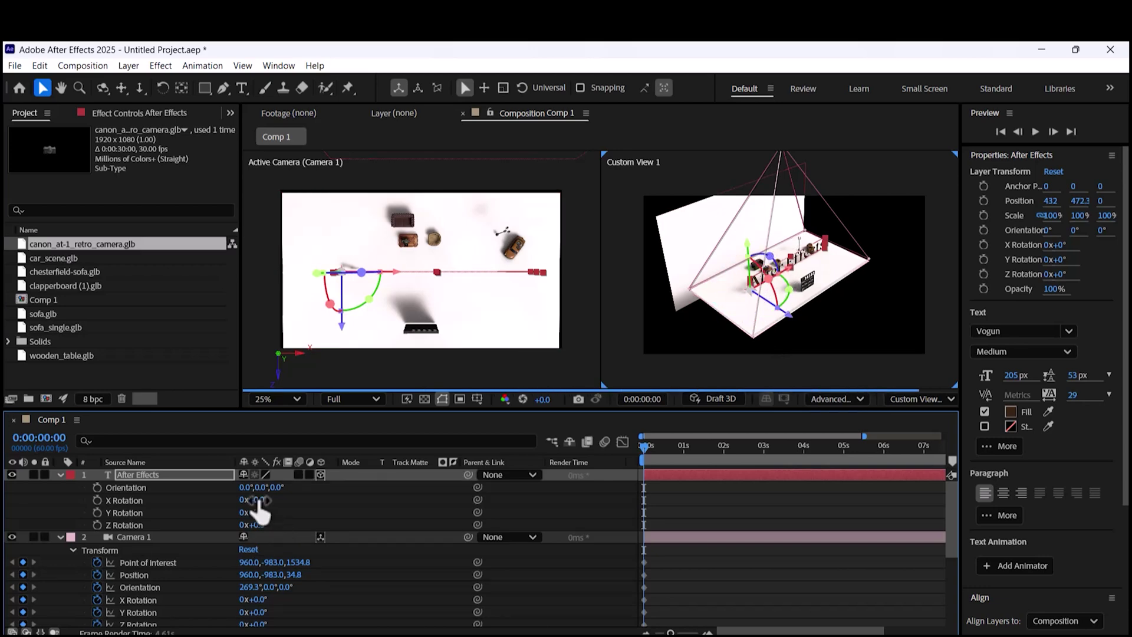
type("90")
key("Return")
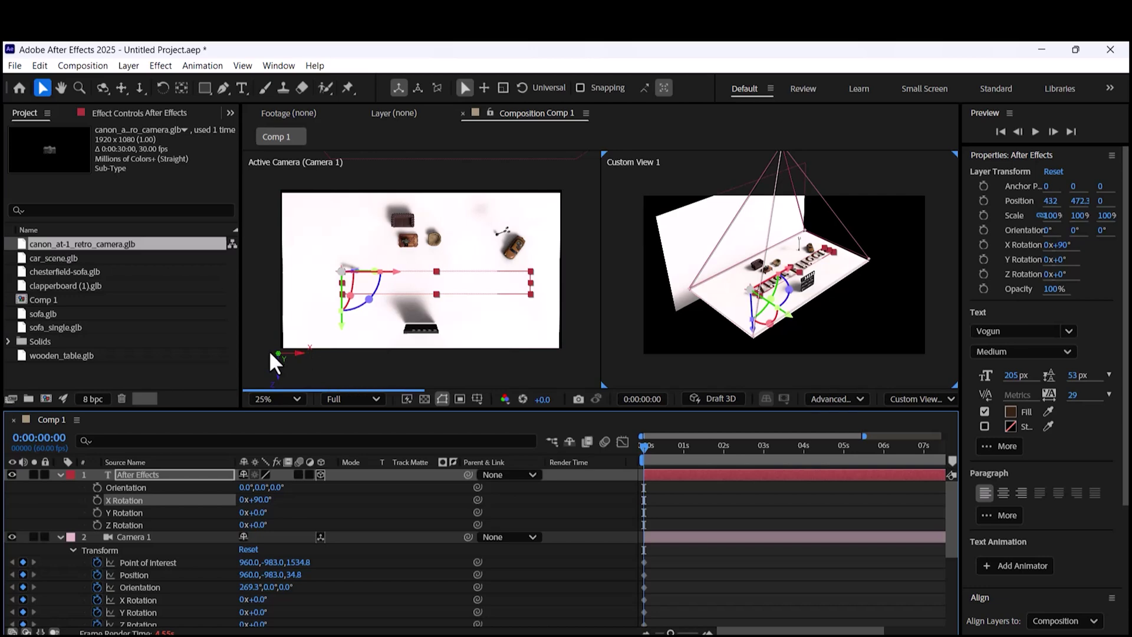
left_click(349, 400)
left_click(354, 496)
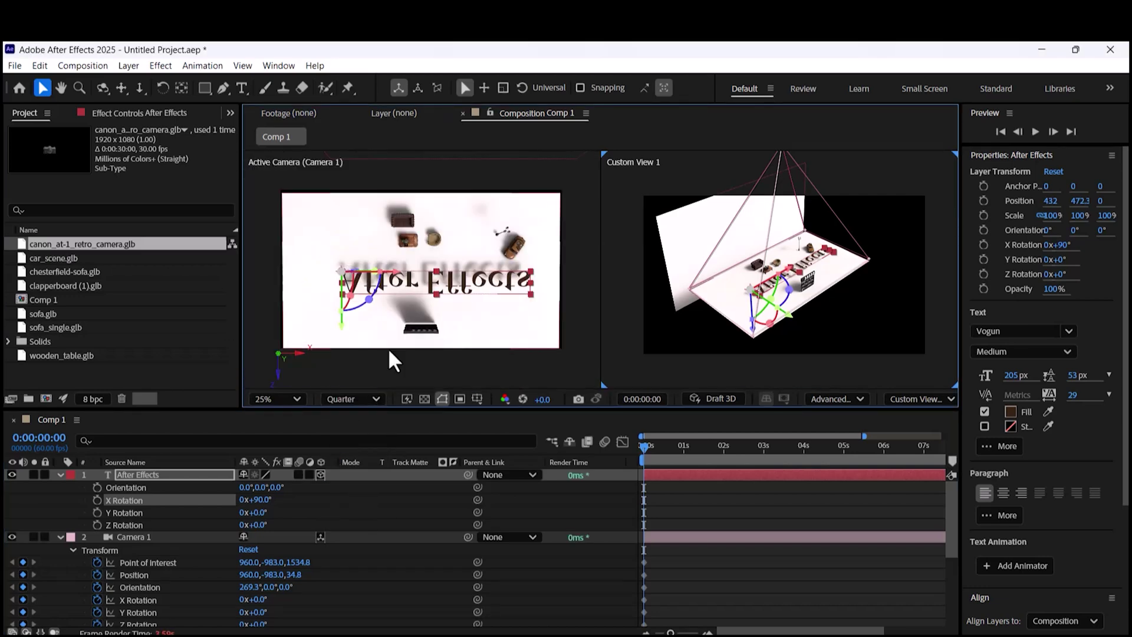
left_click(262, 499)
type("-90")
key("Return")
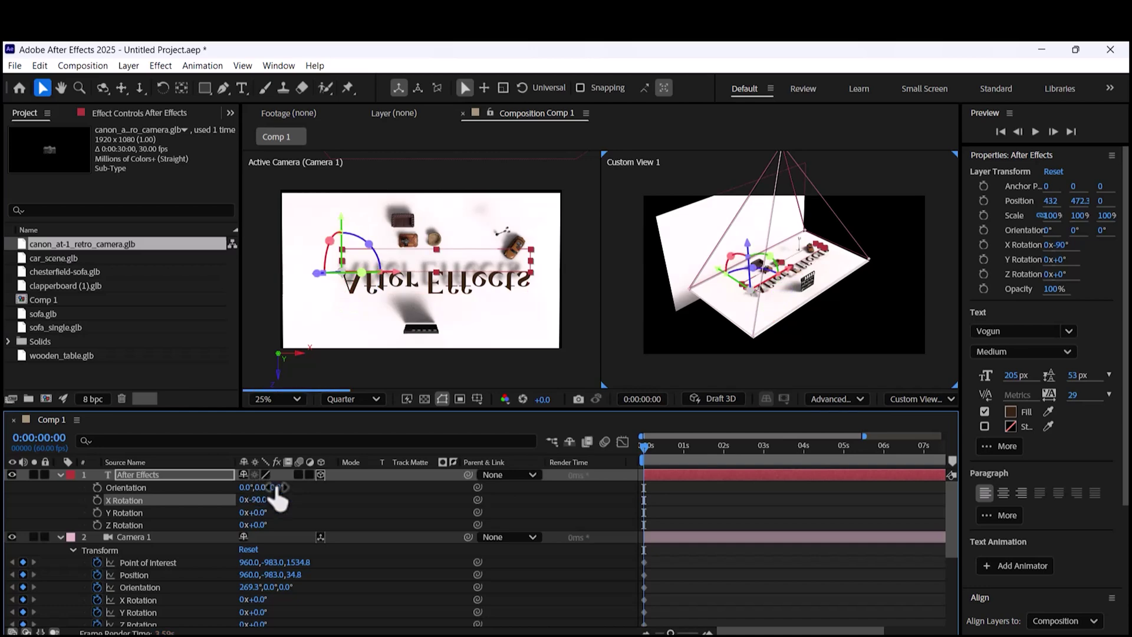
Move the flat "After Effects" text to about 364, 525, -100 and place its layer directly below Camera 1
left_click_drag(737, 248, 748, 251)
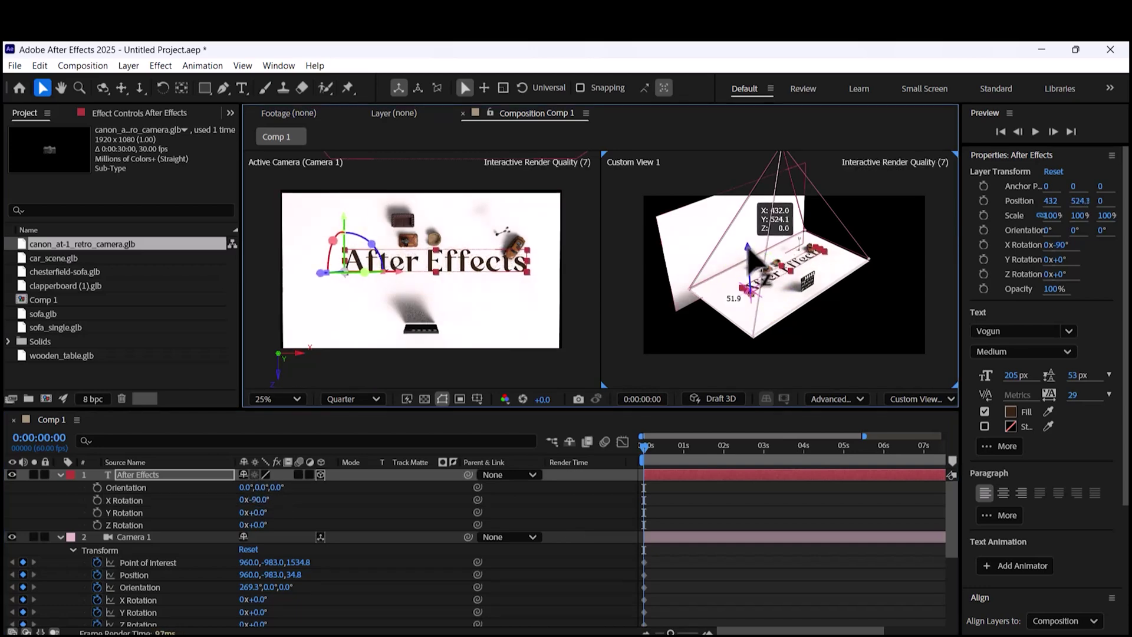
left_click_drag(348, 217, 386, 289)
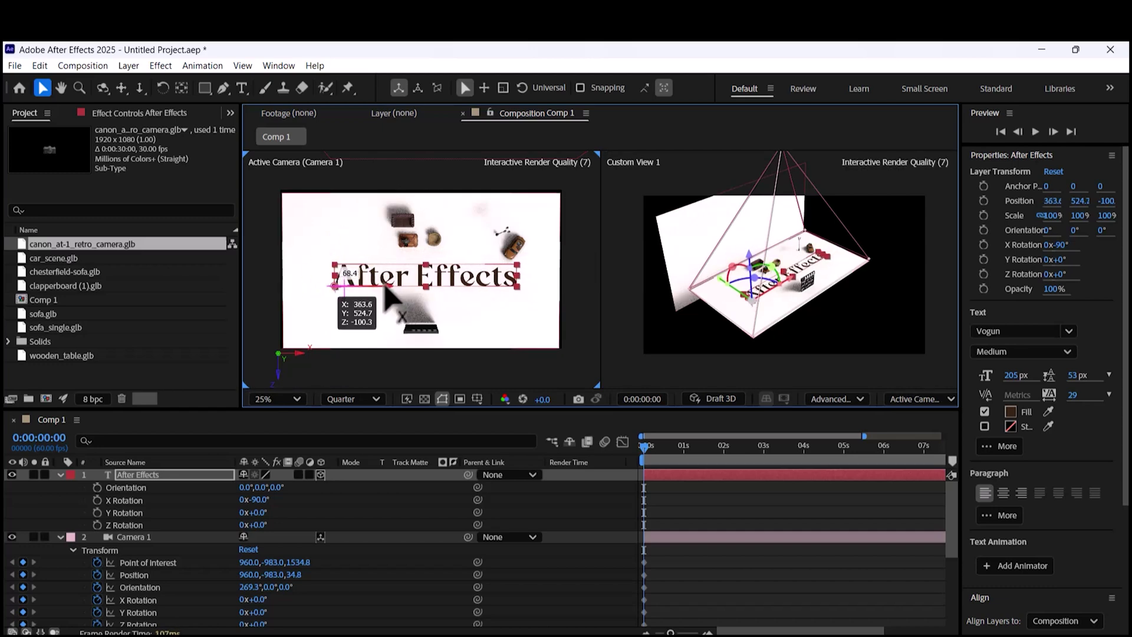
left_click(619, 320)
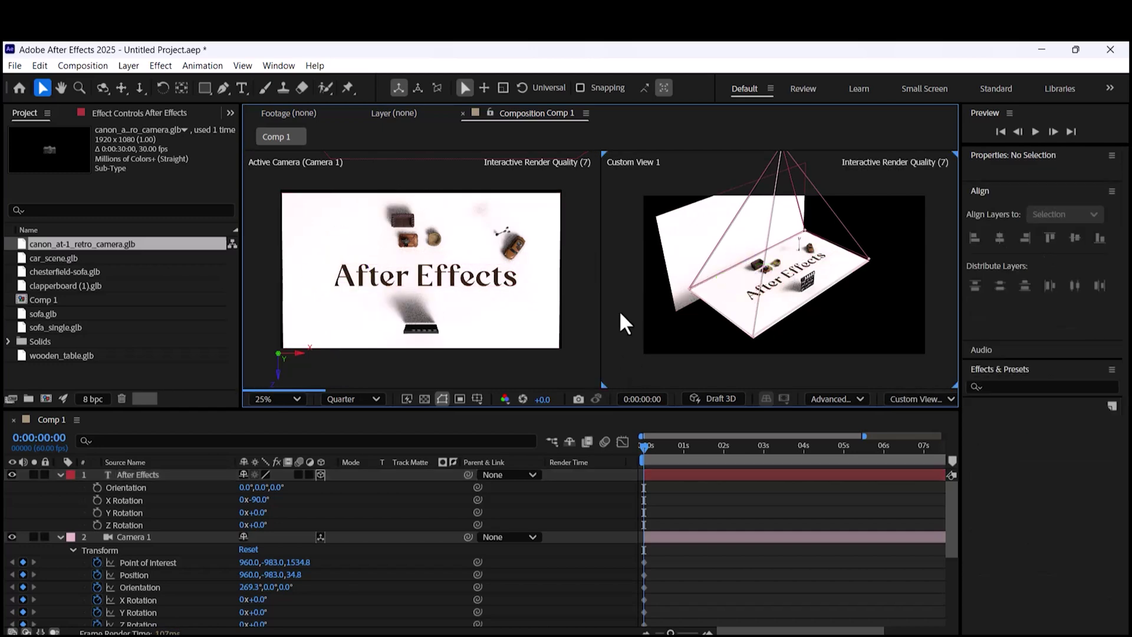
left_click(60, 475)
left_click_drag(168, 475, 170, 592)
At 0:00:01:03, keyframe Camera 1 facing the clapperboard at about 960, 300, -932 with an X orientation of 350.8°
left_click_drag(645, 449, 686, 470)
scroll(484, 286, "down", 1)
scroll(705, 293, "down", 1)
left_click(217, 472)
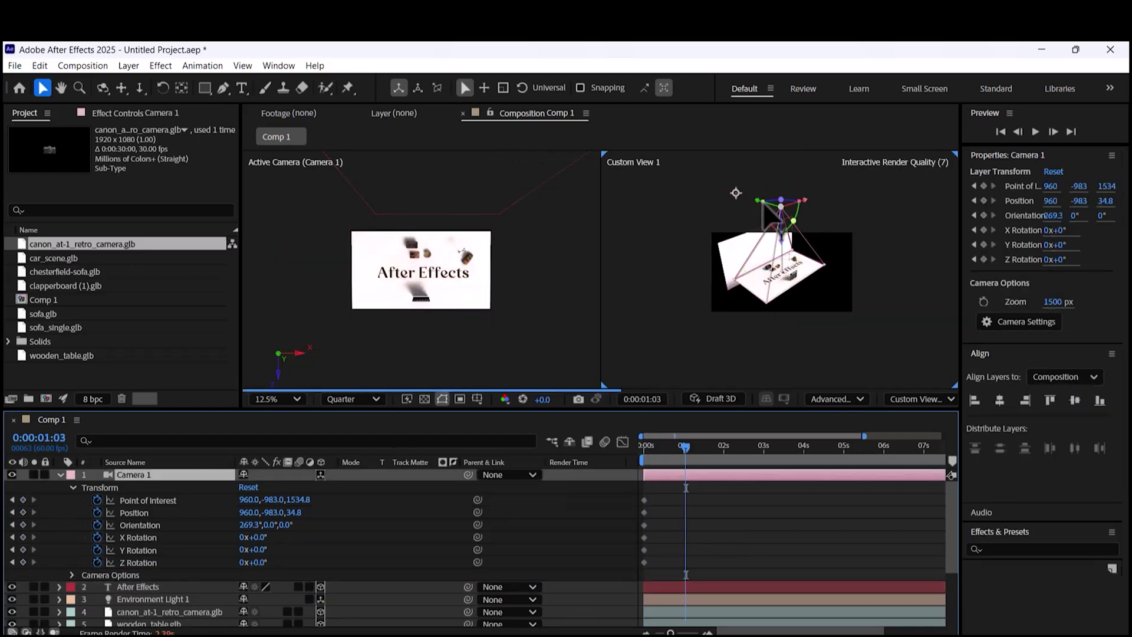
mouse_move(781, 236)
left_mouse_down()
mouse_move(834, 185)
mouse_move(859, 236)
mouse_move(829, 316)
mouse_move(793, 280)
mouse_move(776, 214)
left_mouse_up()
left_click_drag(802, 274, 791, 271)
Enlarge the backdrop layer Pale Red Solid 2 to about 221% scale
scroll(177, 590, "down", 5)
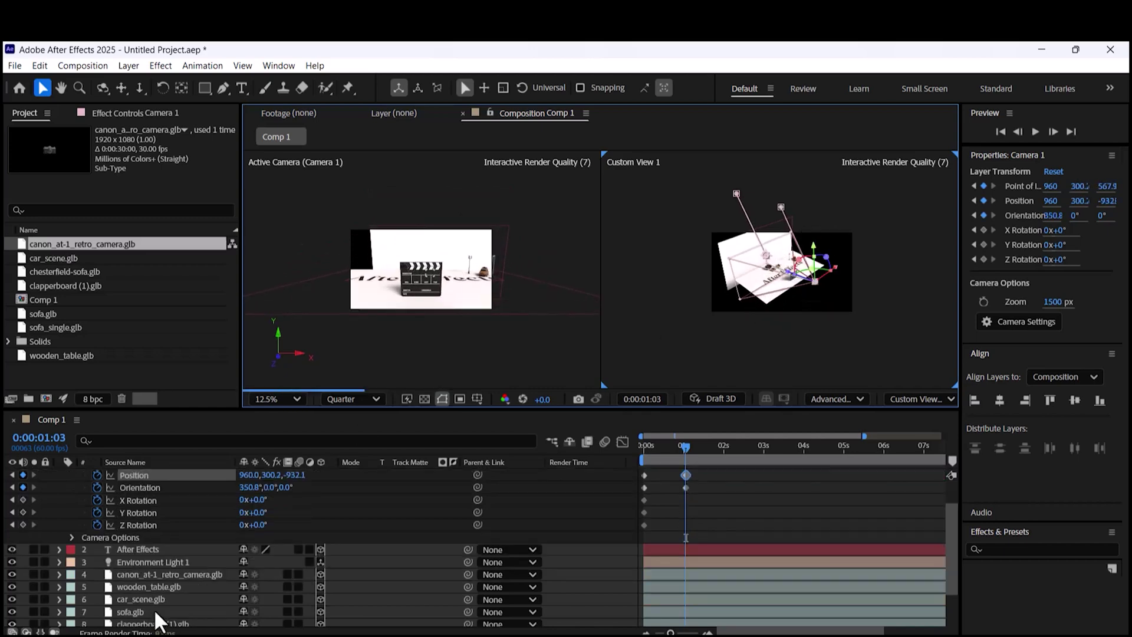
left_click(171, 595)
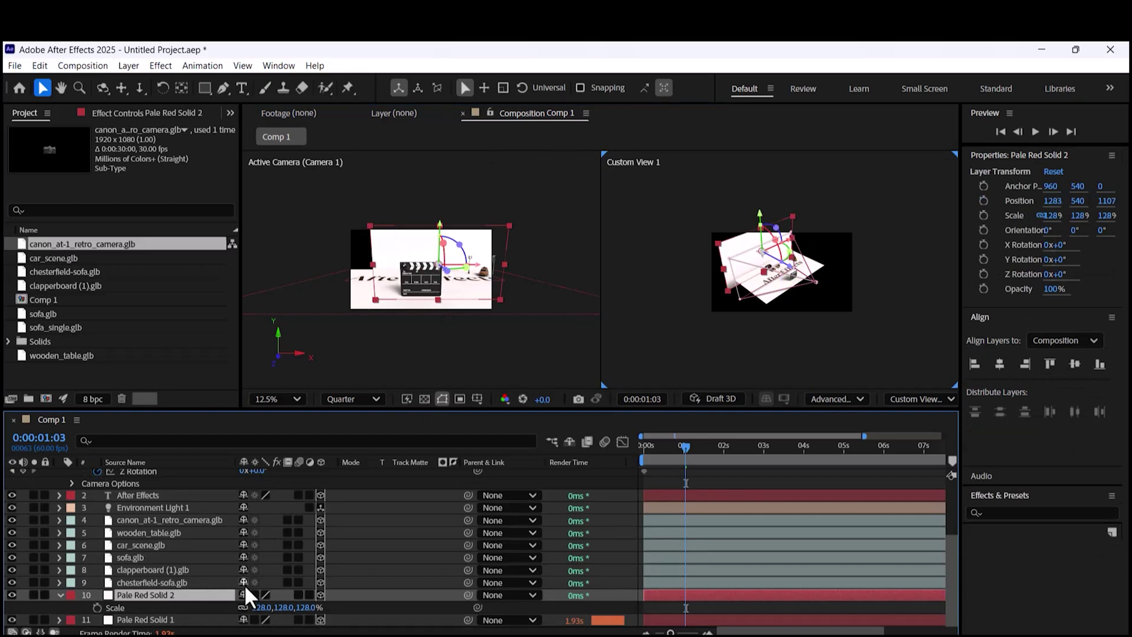
key("r")
key("s")
left_click_drag(310, 609, 384, 612)
scroll(387, 280, "up", 1)
scroll(492, 307, "down", 1)
scroll(198, 518, "up", 4)
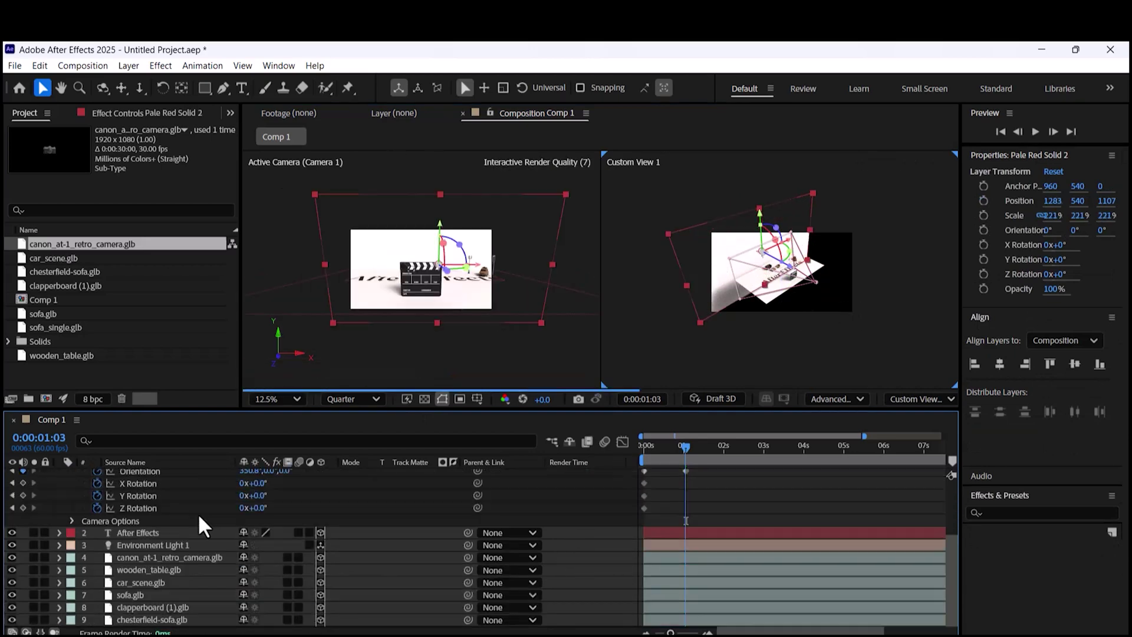
Refine the 0:00:01:03 camera keyframe to about 960, 313, -934 with X orientation 354.5°, fitting the composition to the view
left_click(247, 474)
left_click_drag(816, 258, 815, 241)
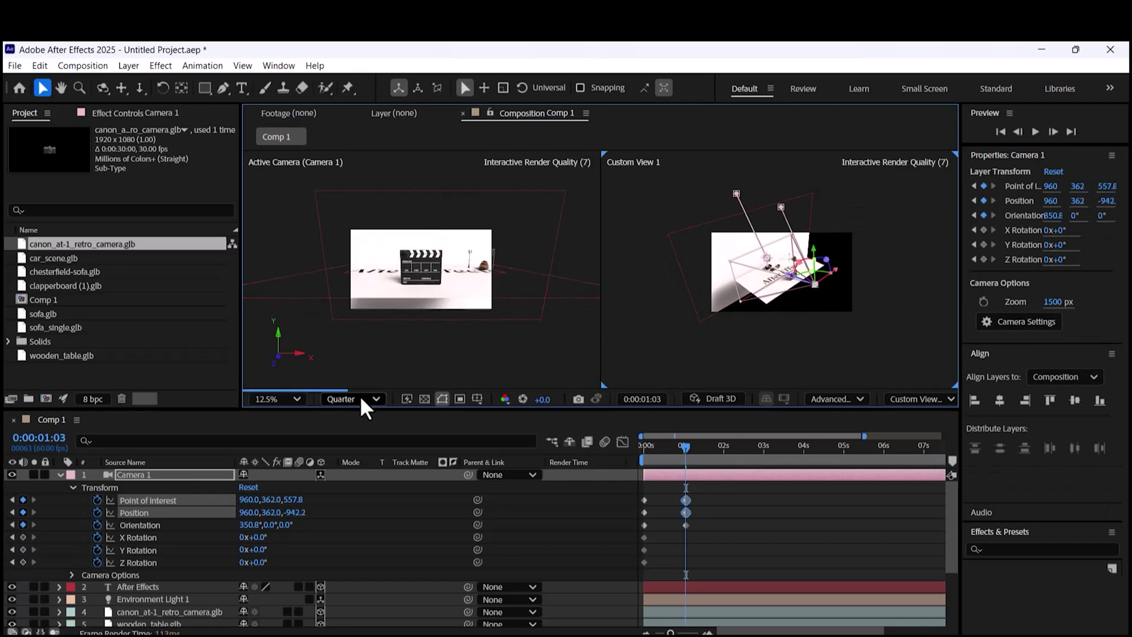
left_click(277, 399)
left_click(277, 106)
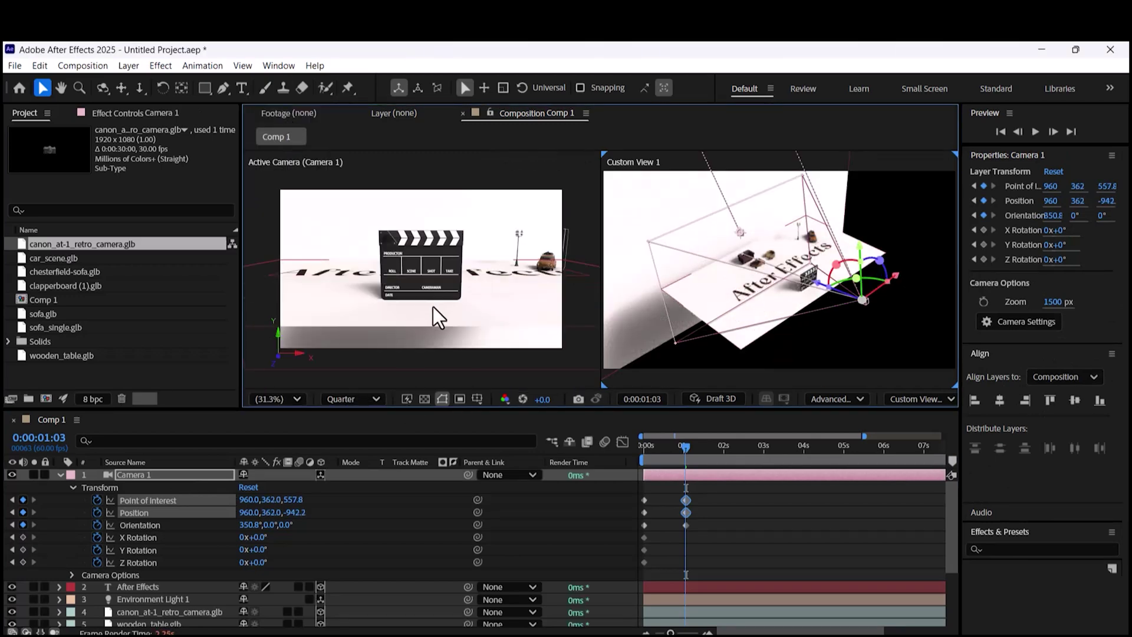
left_click_drag(864, 262, 868, 303)
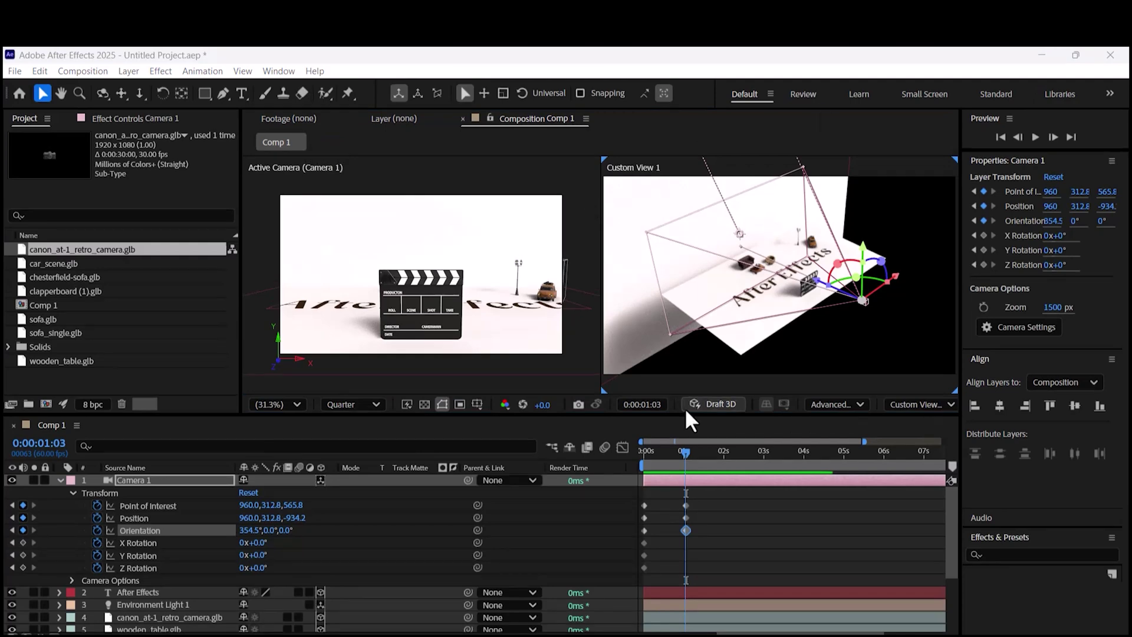
Preview the camera move and reposition the backdrop Pale Red Solid 2 to about 1072, 540, 506
left_click_drag(684, 454, 651, 455)
key("space")
left_click(779, 259)
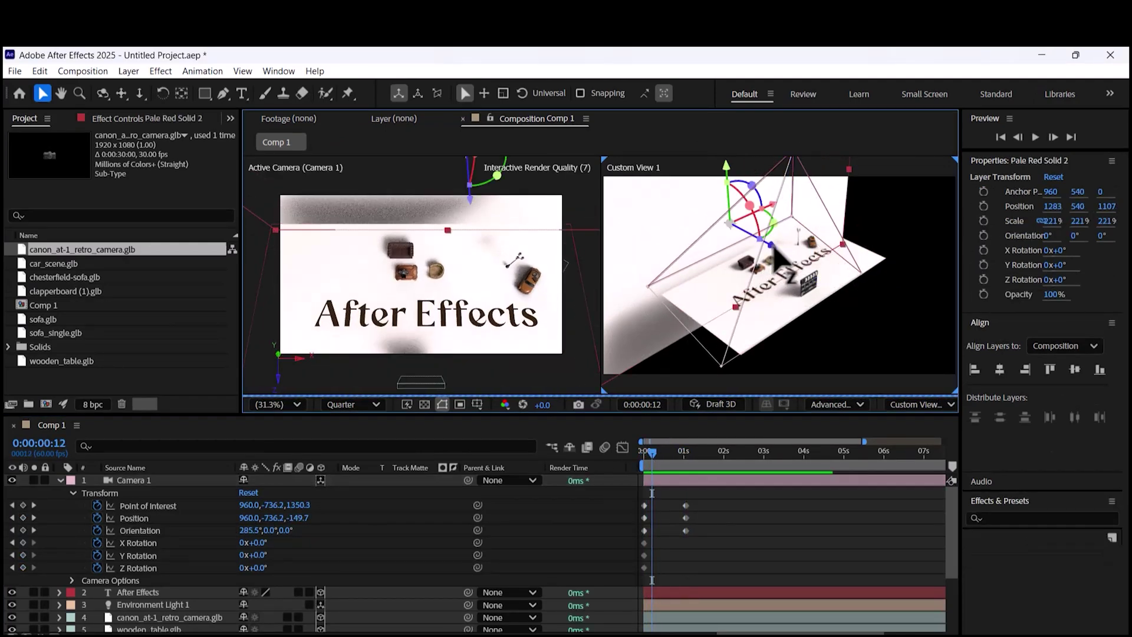
left_click_drag(774, 250, 785, 278)
left_click_drag(644, 448, 710, 467)
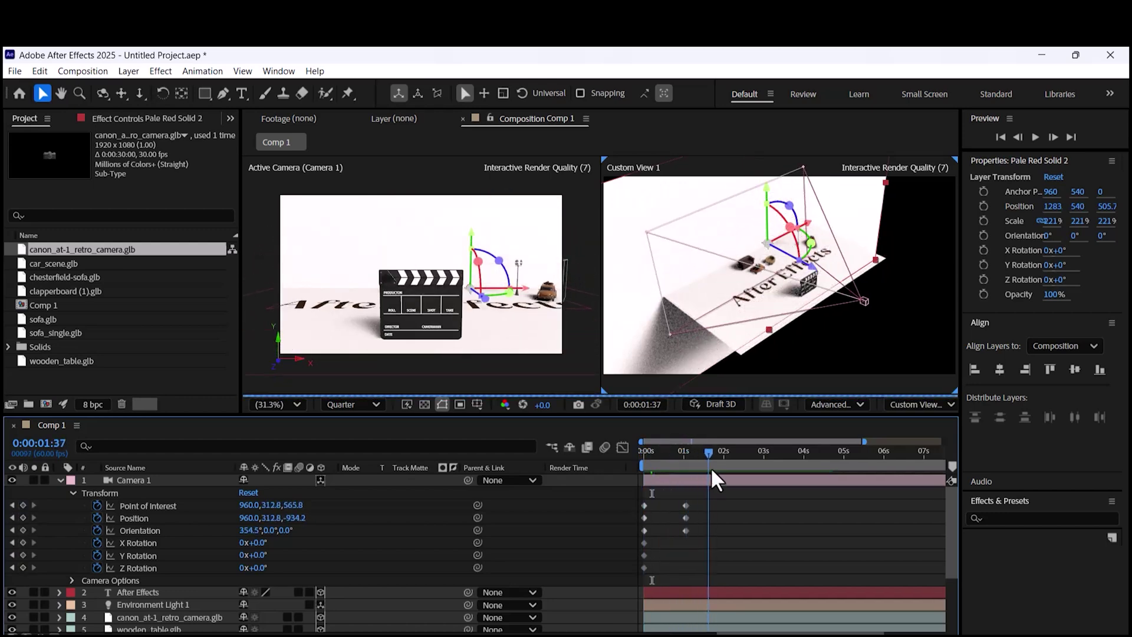
left_click_drag(814, 231, 796, 237)
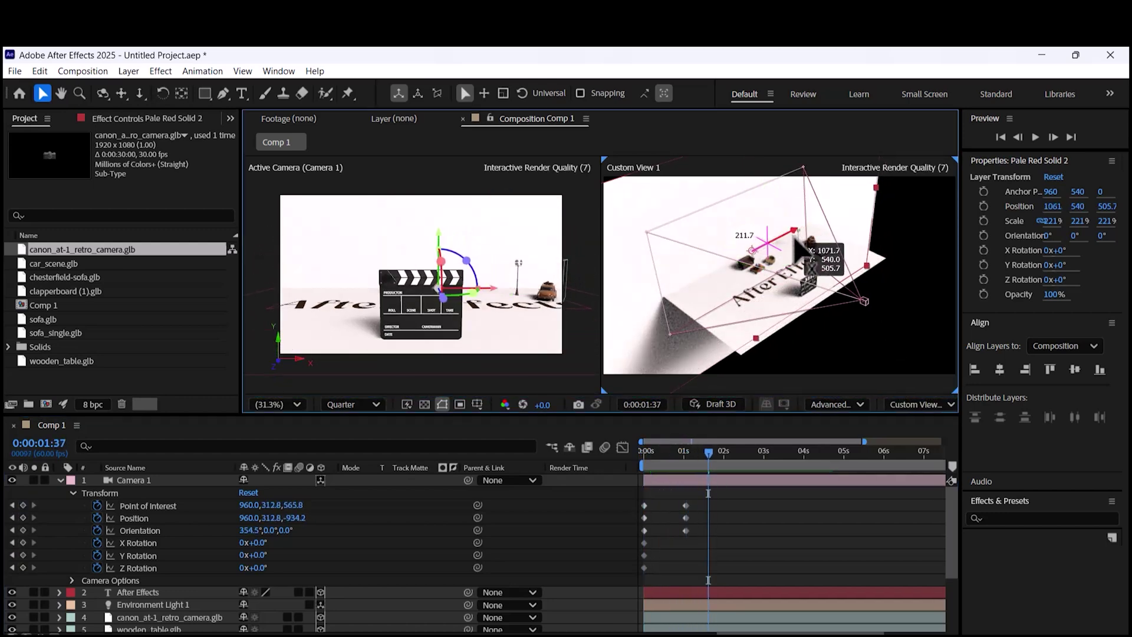
At 0:00:01:37, keyframe Camera 1 framing the sofas at about 796, 412, -150 with a Y orientation of 17.4°
left_click(180, 480)
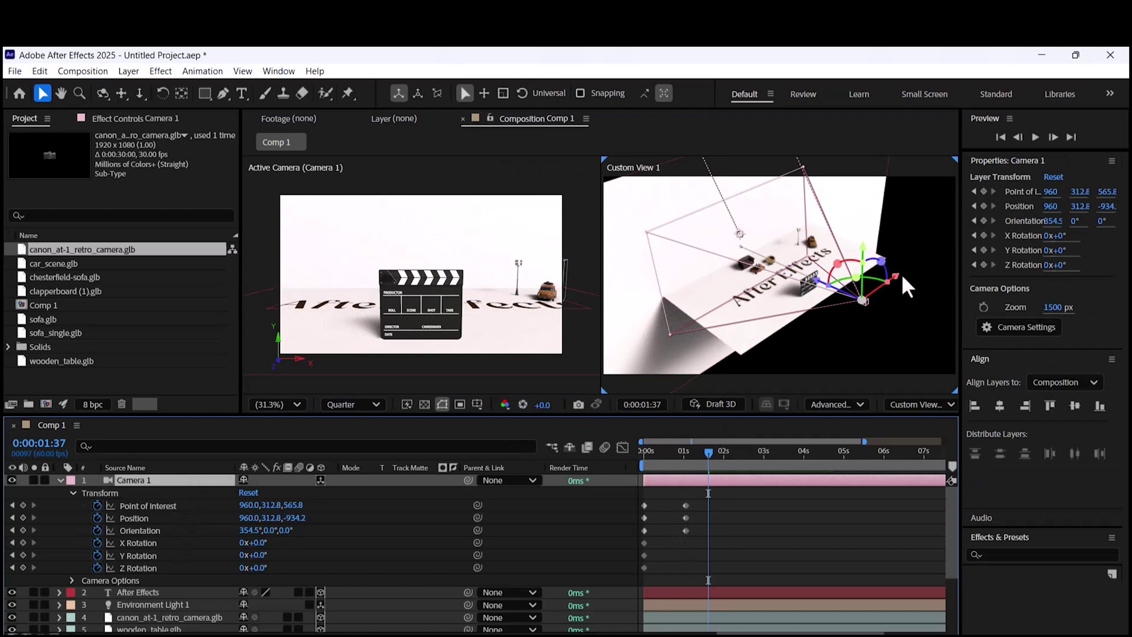
left_click_drag(896, 277, 822, 328)
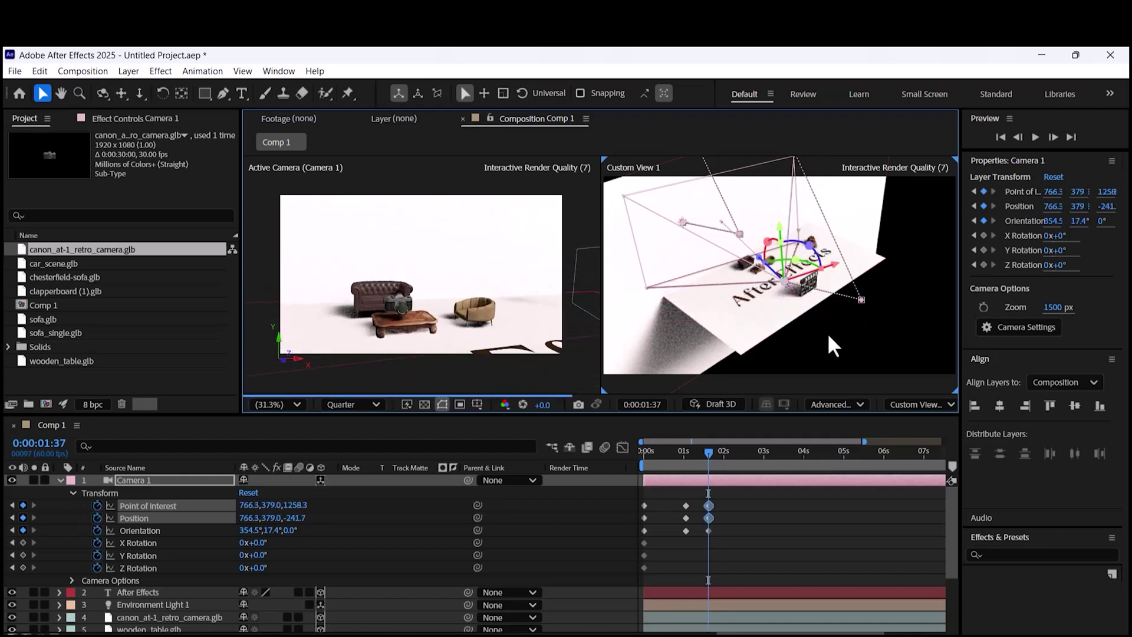
left_click_drag(780, 229, 750, 265)
Shift the retro camera model above the wooden table to an X position of about 873
left_click(165, 592)
scroll(177, 595, "down", 1)
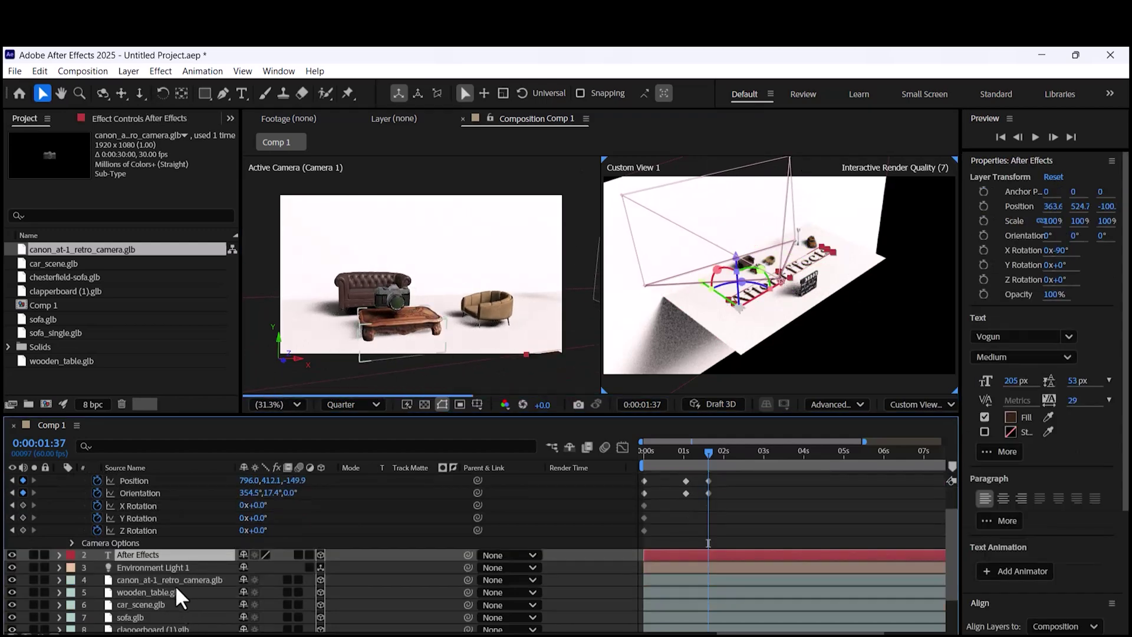
left_click(171, 603)
scroll(171, 603, "down", 1)
left_click(175, 589)
left_click(178, 605)
mouse_move(422, 303)
left_mouse_down()
mouse_move(432, 303)
mouse_move(410, 318)
left_mouse_up()
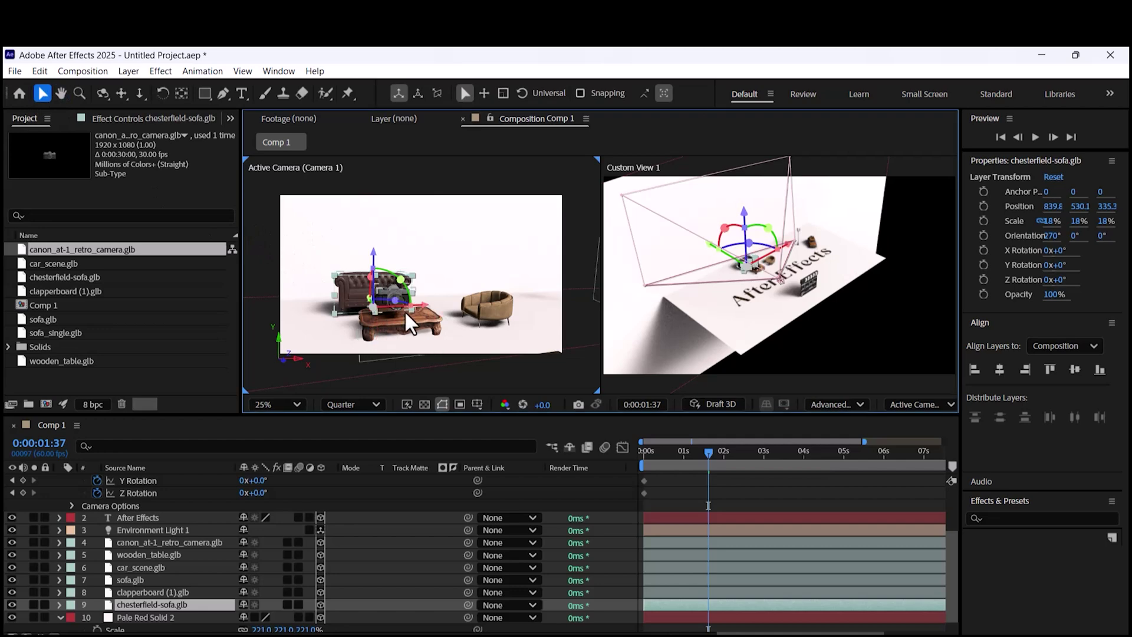
scroll(153, 601, "down", 1)
left_click(149, 601)
scroll(164, 551, "up", 2)
left_click(158, 602)
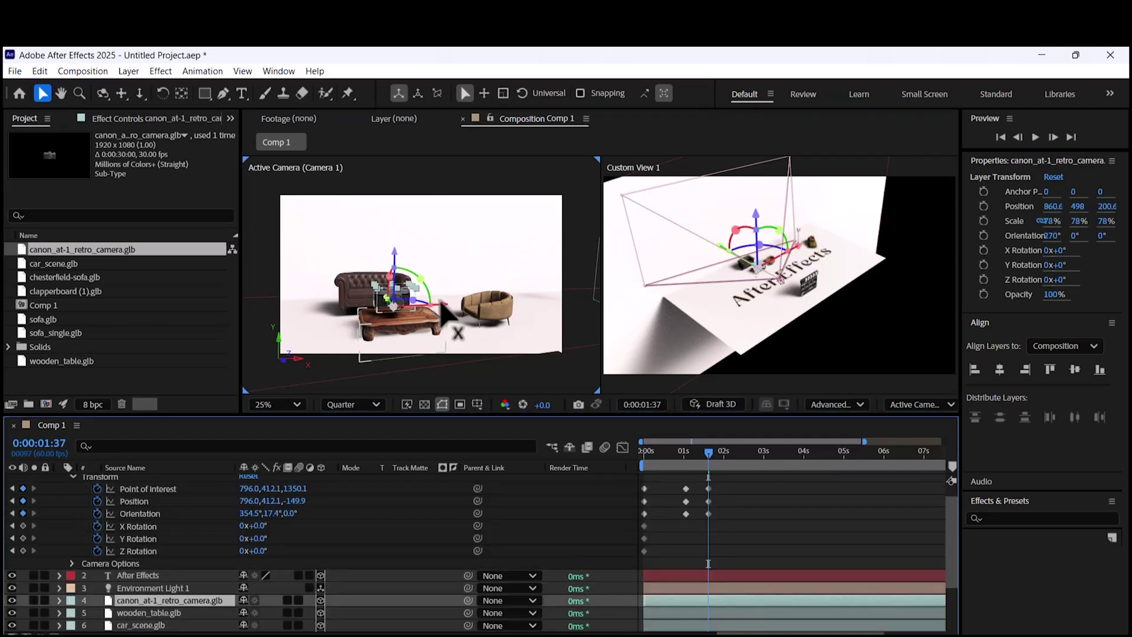
left_click_drag(441, 303, 449, 304)
Add a text layer reading "3D Camera" and make it a 3D layer
key("ctrl+t")
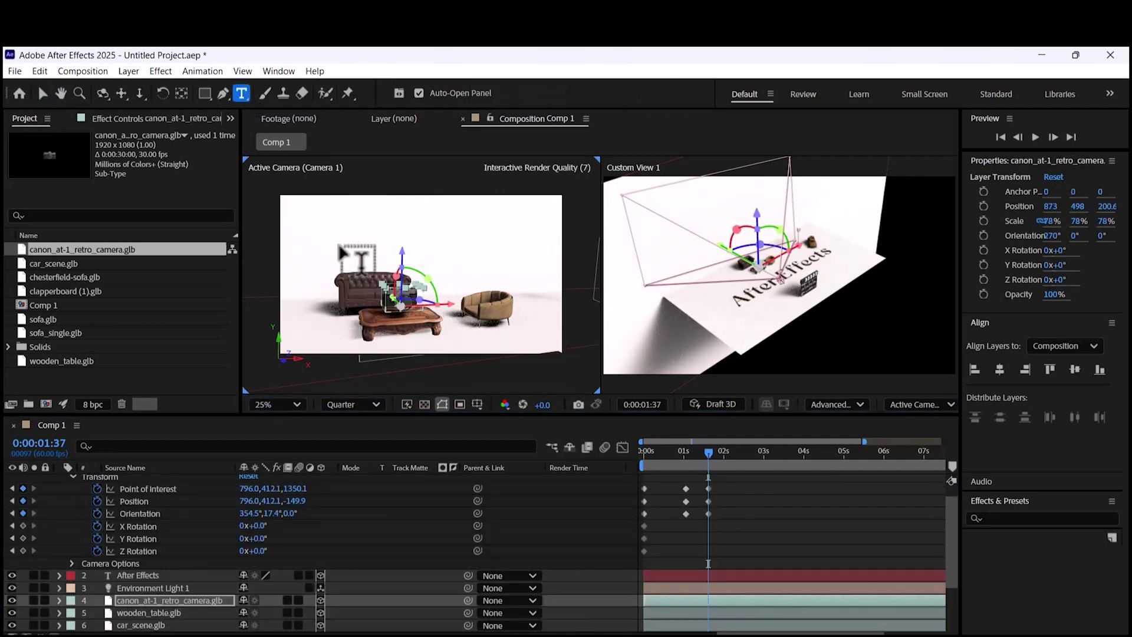
left_click(345, 241)
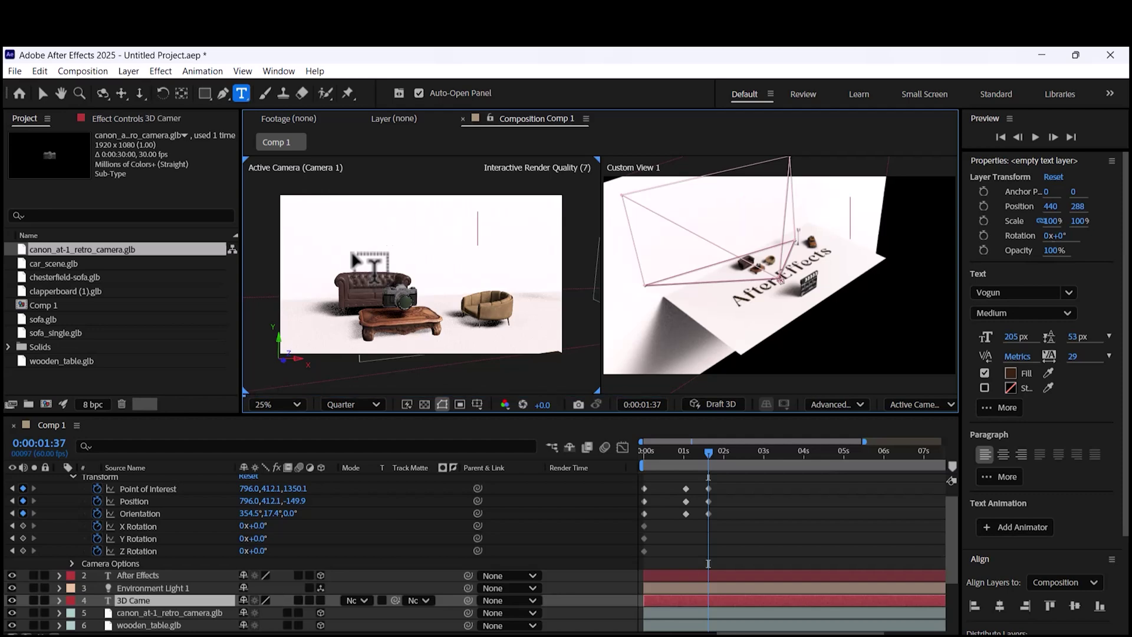
left_click(320, 600)
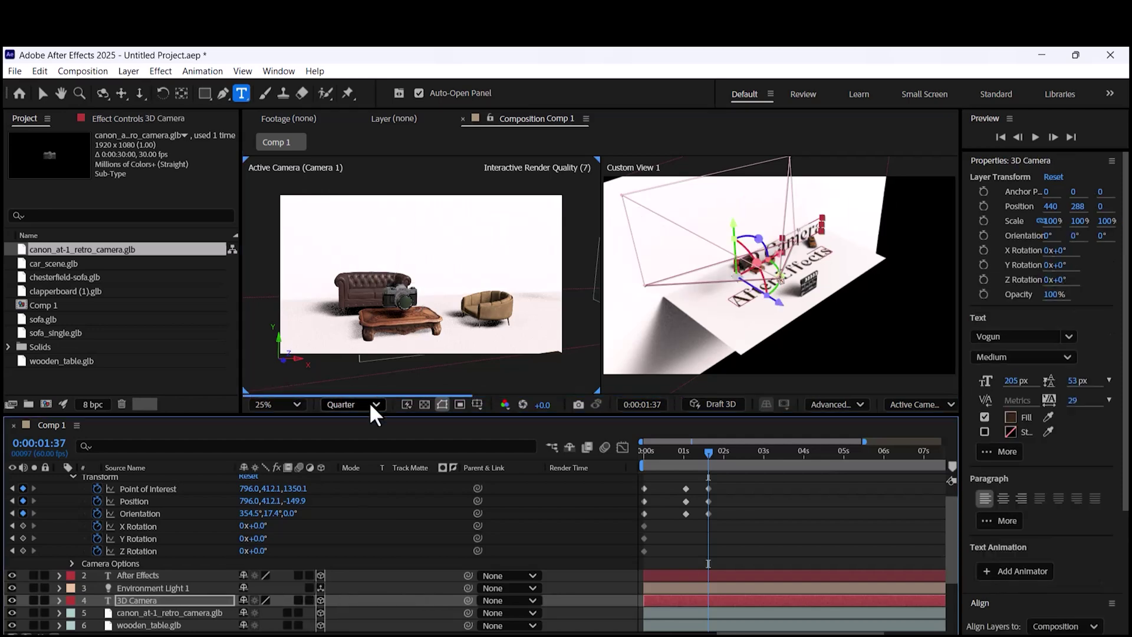
key("v")
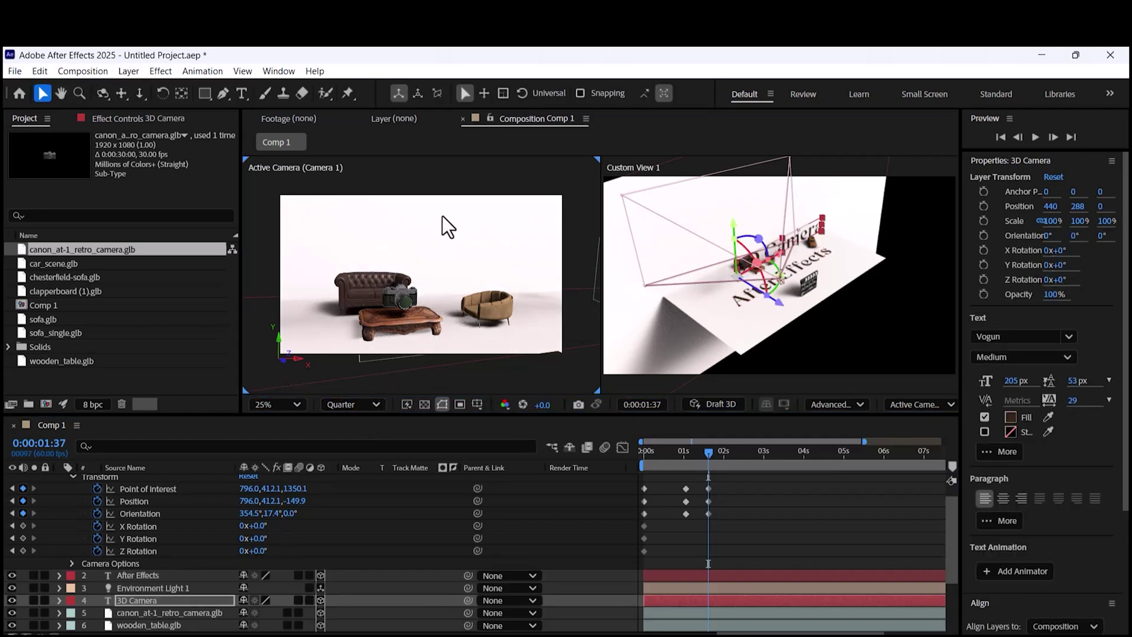
Place the "3D Camera" layer directly below Camera 1 and lower the text to a Y position of about 439
left_click(836, 351)
scroll(776, 274, "up", 4)
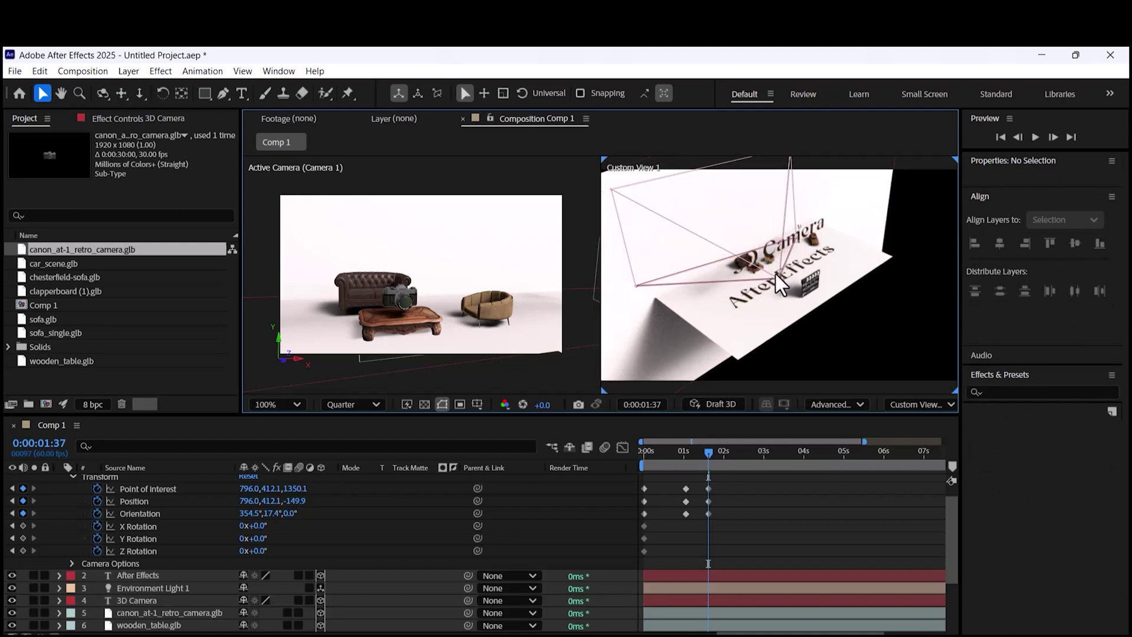
left_click(170, 601)
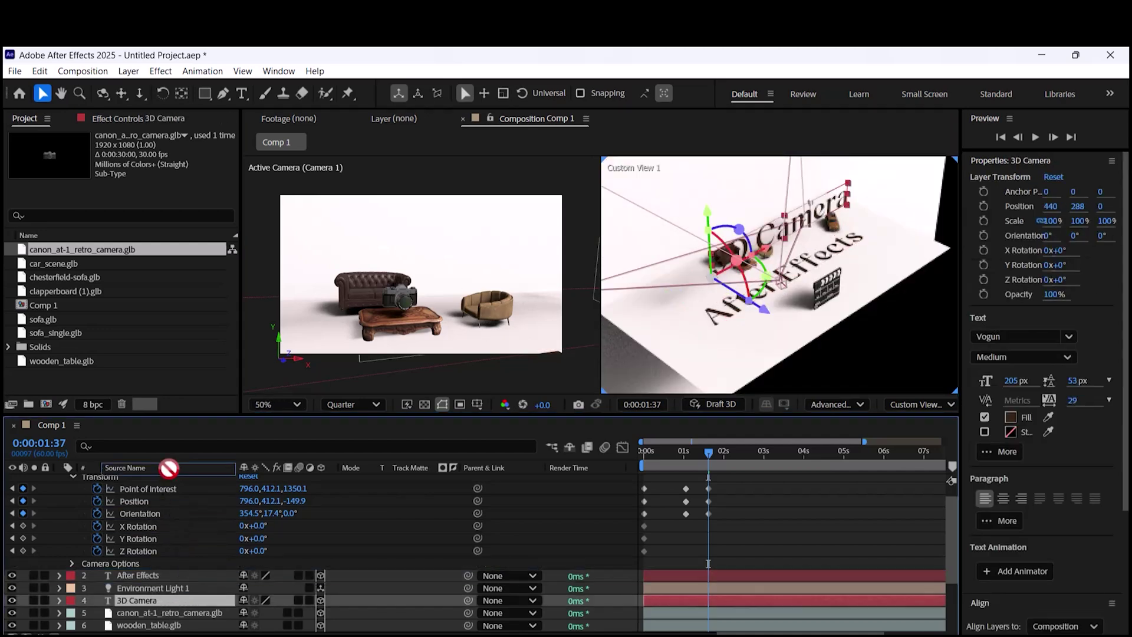
left_click_drag(184, 569, 184, 571)
left_click_drag(708, 214, 709, 237)
Try scaling the "3D Camera" text down to 50%, 10% and 20%
key("s")
left_click_drag(259, 587, 203, 583)
key("ctrl+z")
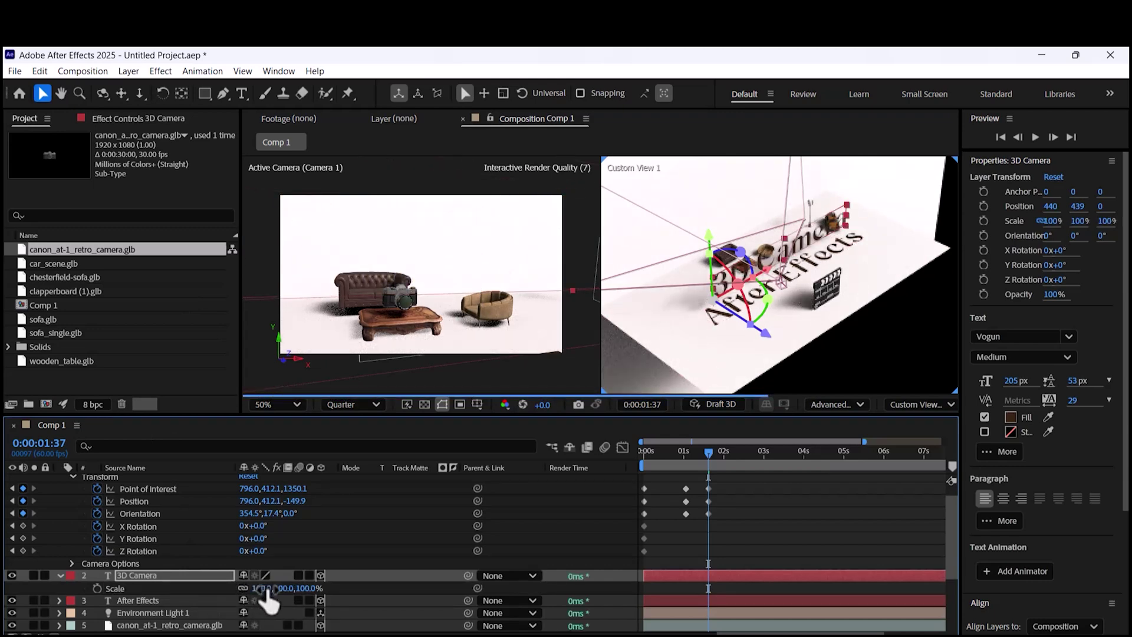
left_click(267, 588)
type("50")
key("Return")
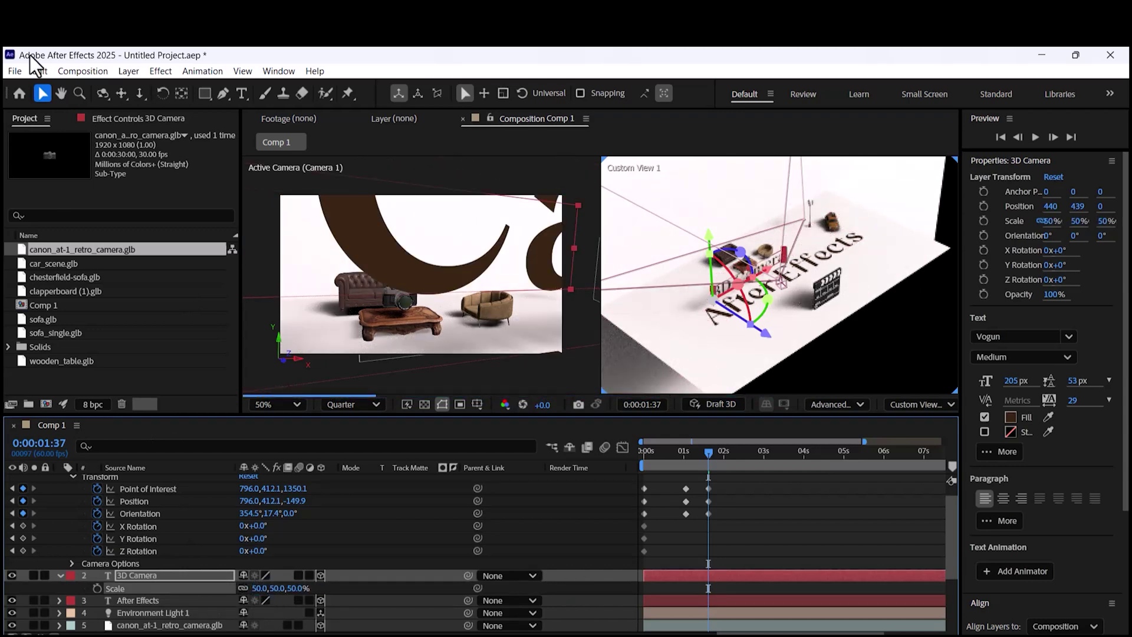
left_click(260, 588)
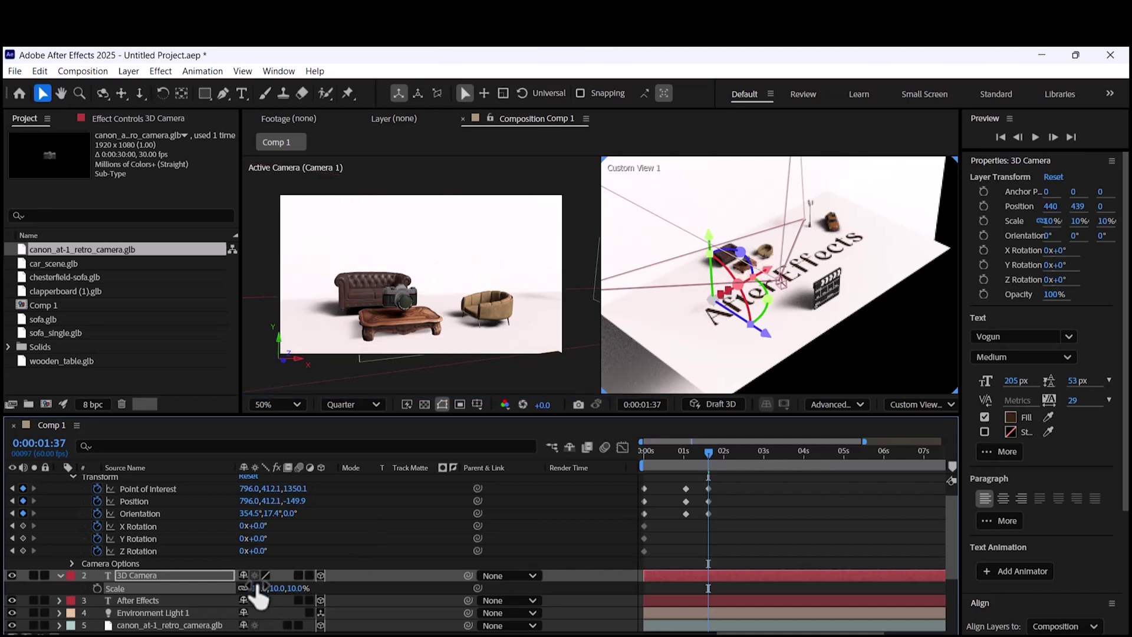
left_click(260, 589)
type("20")
key("Return")
Scale the "3D Camera" text to 15% and position it above the sofas at about 761, 416, 0
left_click_drag(765, 269, 805, 249)
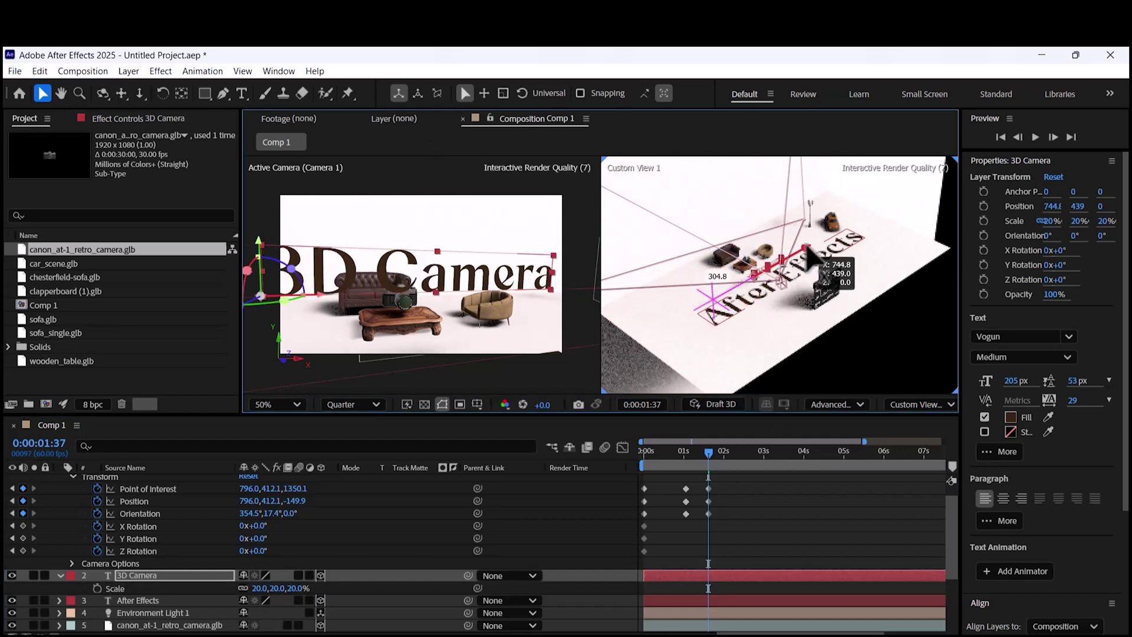
left_click_drag(263, 590, 260, 593)
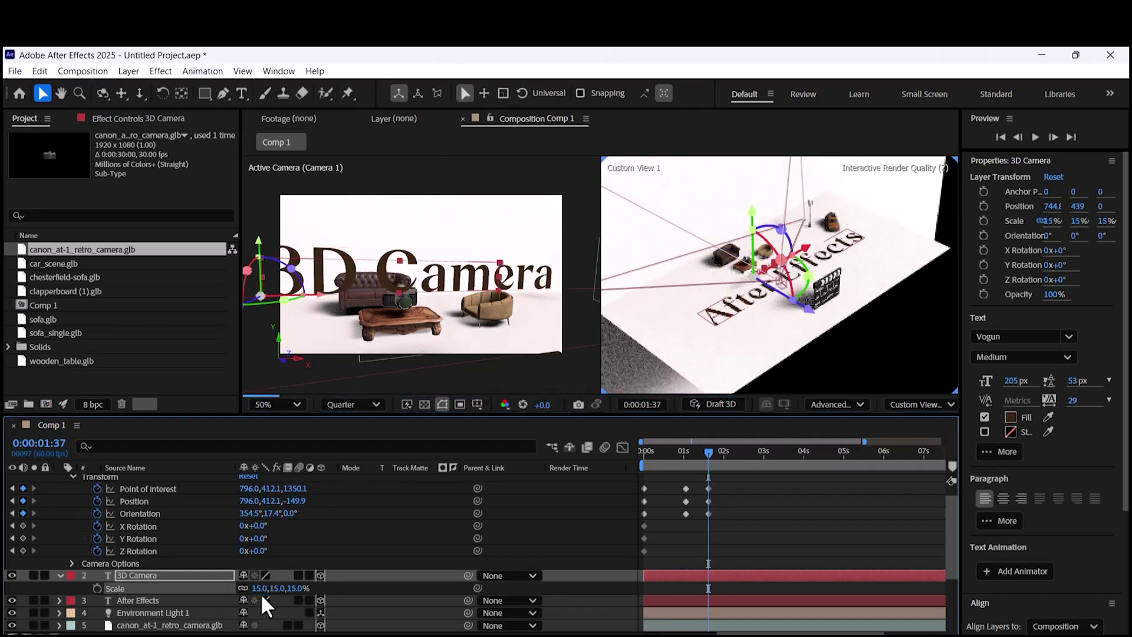
mouse_move(753, 219)
left_mouse_down()
mouse_move(757, 231)
mouse_move(752, 205)
left_mouse_up()
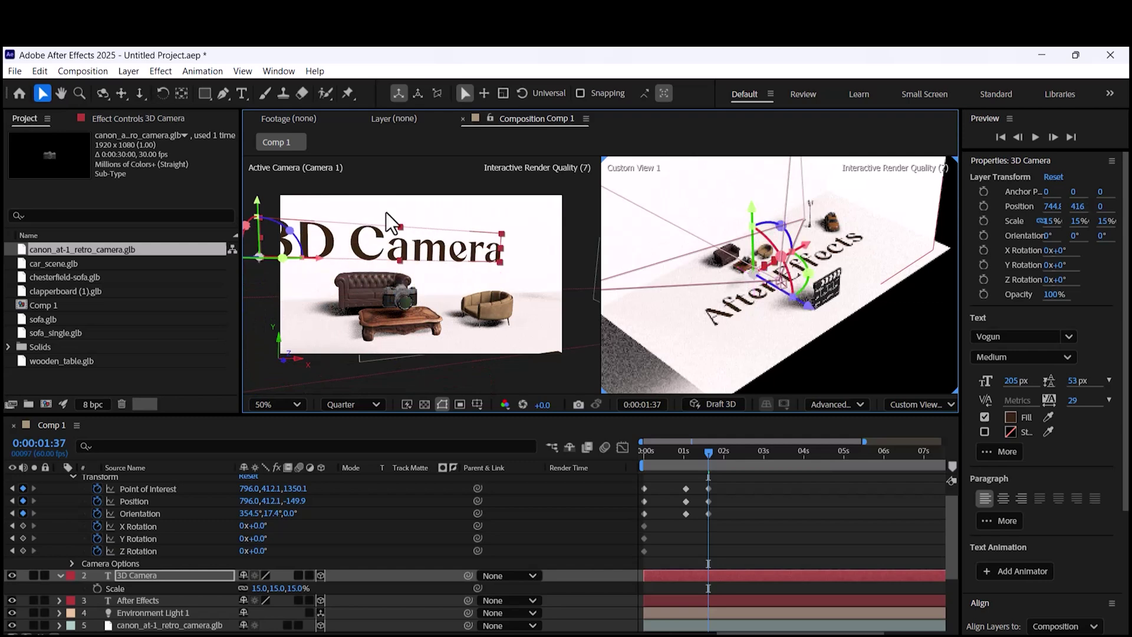
left_click_drag(319, 260, 353, 273)
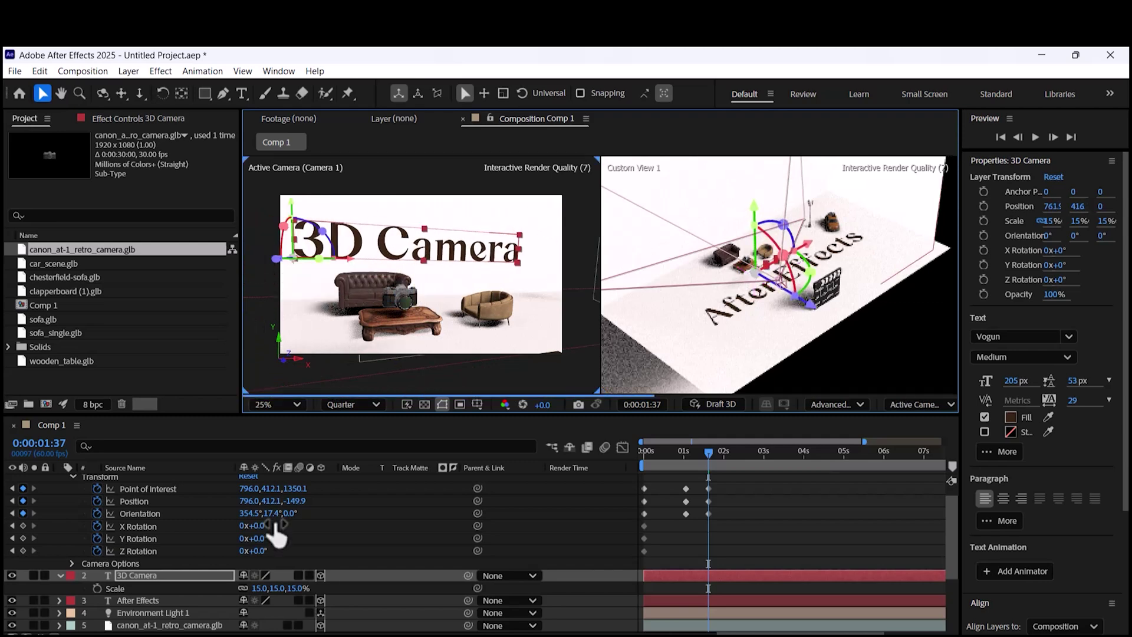
Move the Environment Light 1 layer up to sit between Camera 1 and the 3D Camera text layer
scroll(226, 541, "down", 3)
left_click_drag(177, 554, 180, 500)
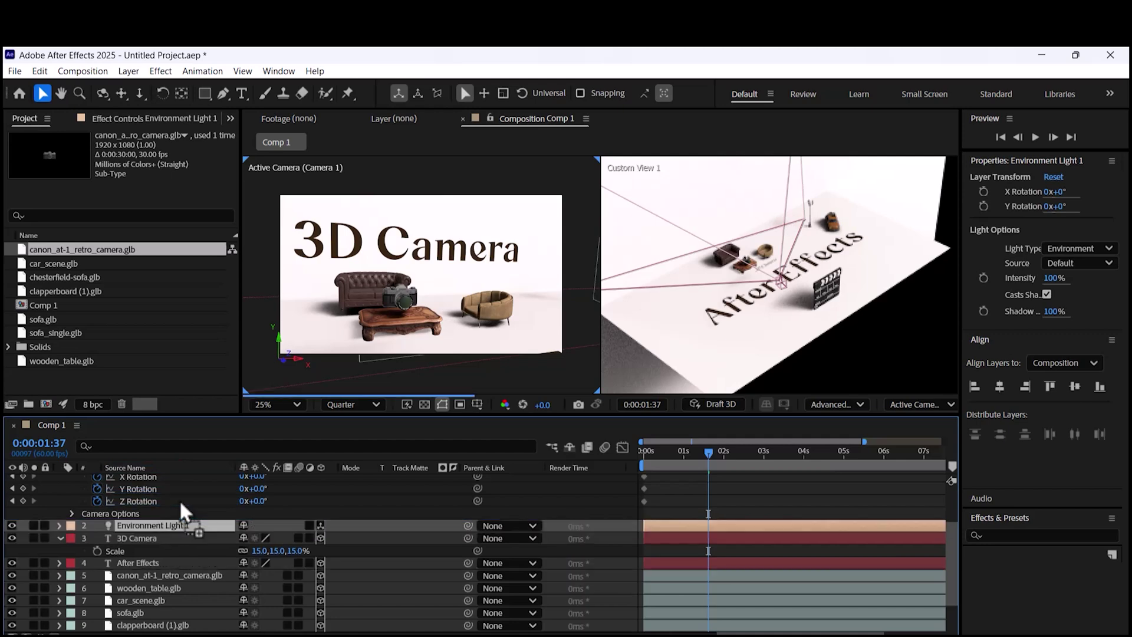
scroll(177, 554, "up", 1)
Scale the "3D Camera" text to 12% and shift it along X to about 778
left_click(165, 604)
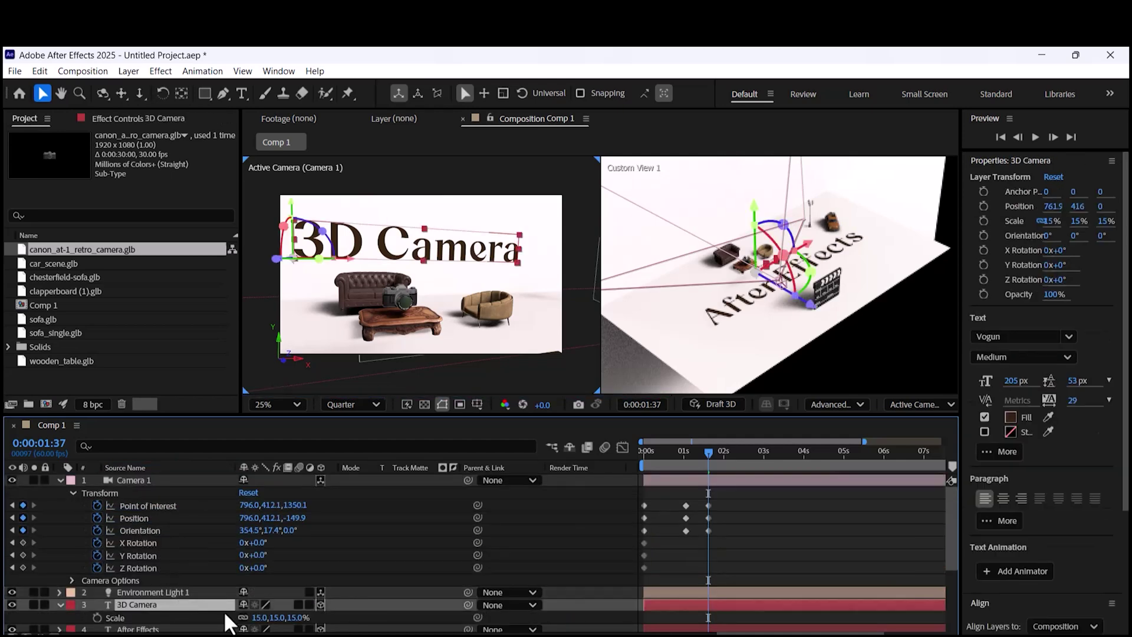
left_click(262, 617)
key("Return")
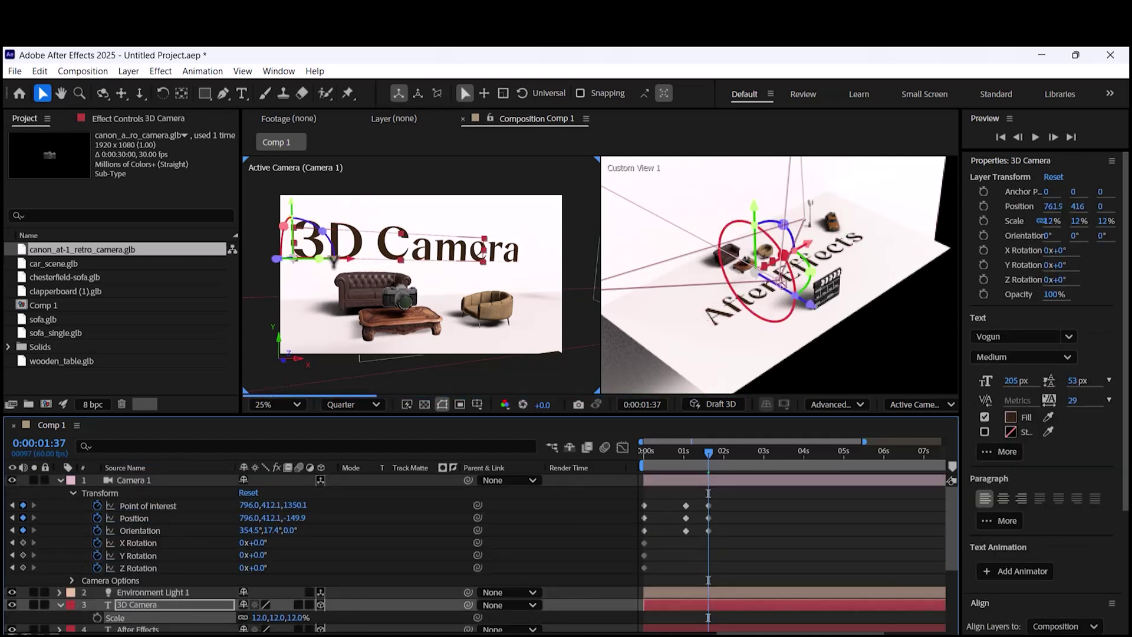
left_click_drag(349, 258, 378, 260)
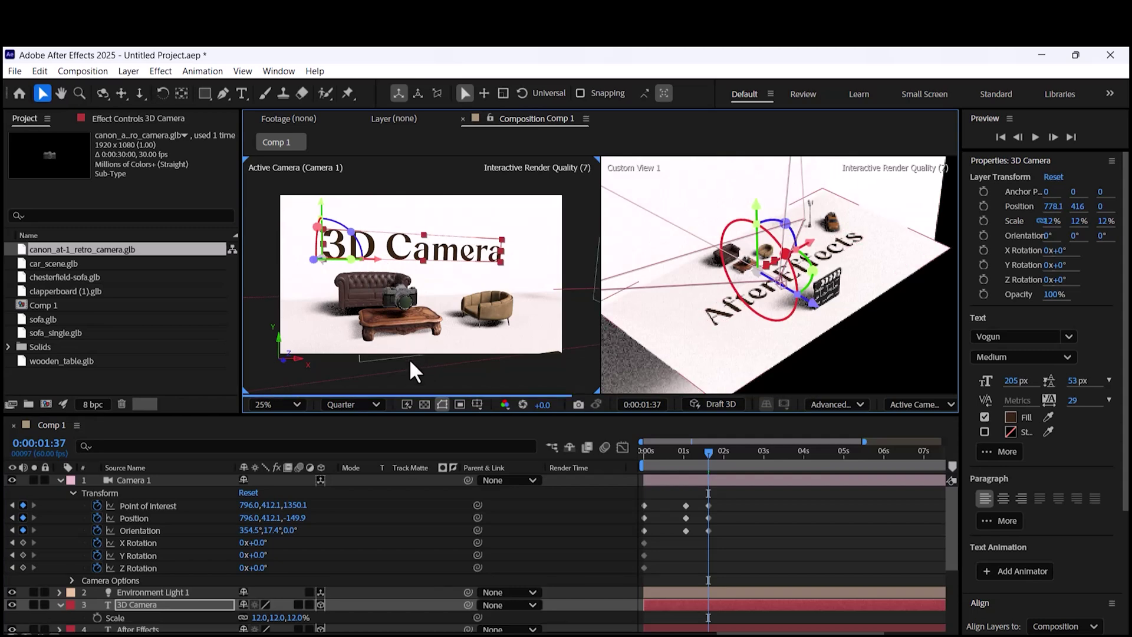
At the first frame, scale the floor layer Pale Red Solid 1 to 108%
left_click_drag(693, 449, 632, 461)
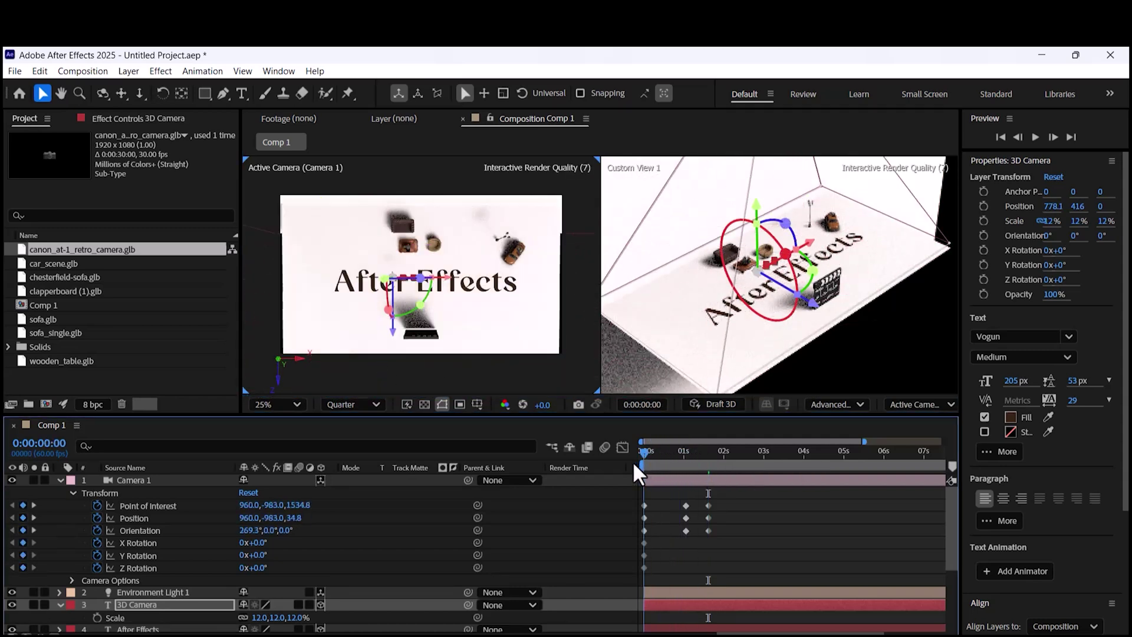
scroll(177, 597, "down", 5)
left_click(176, 623)
key("s")
left_click_drag(261, 627, 268, 630)
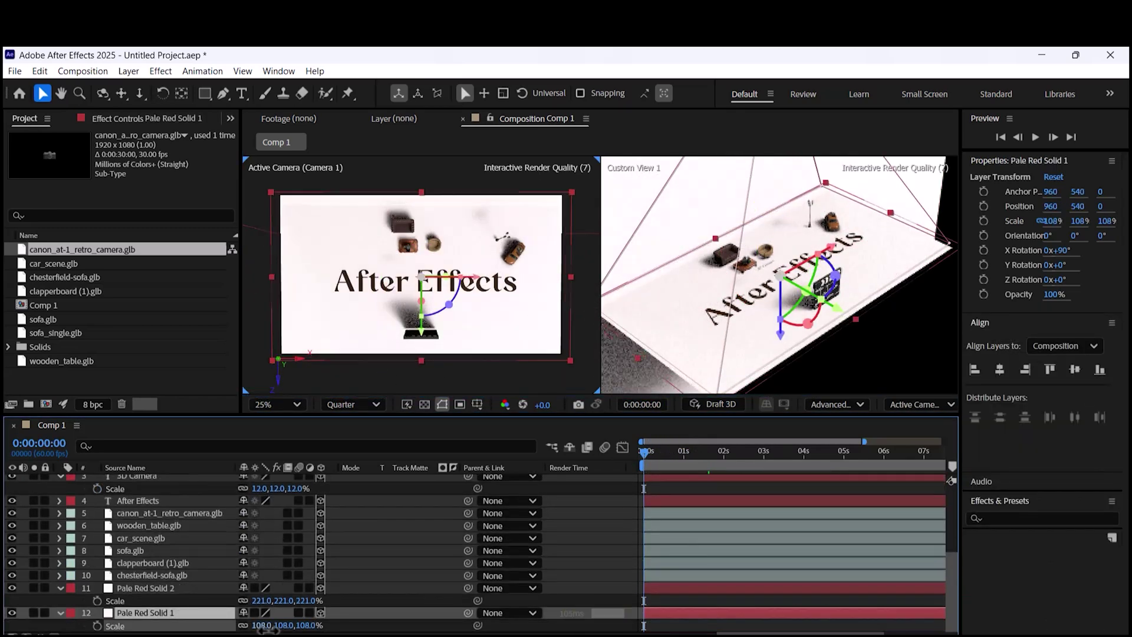
left_click(543, 380)
Set the "3D Camera" text's scale to 15% and push it back along Z to about 178.5
left_click_drag(649, 453, 692, 483)
scroll(153, 516, "up", 1)
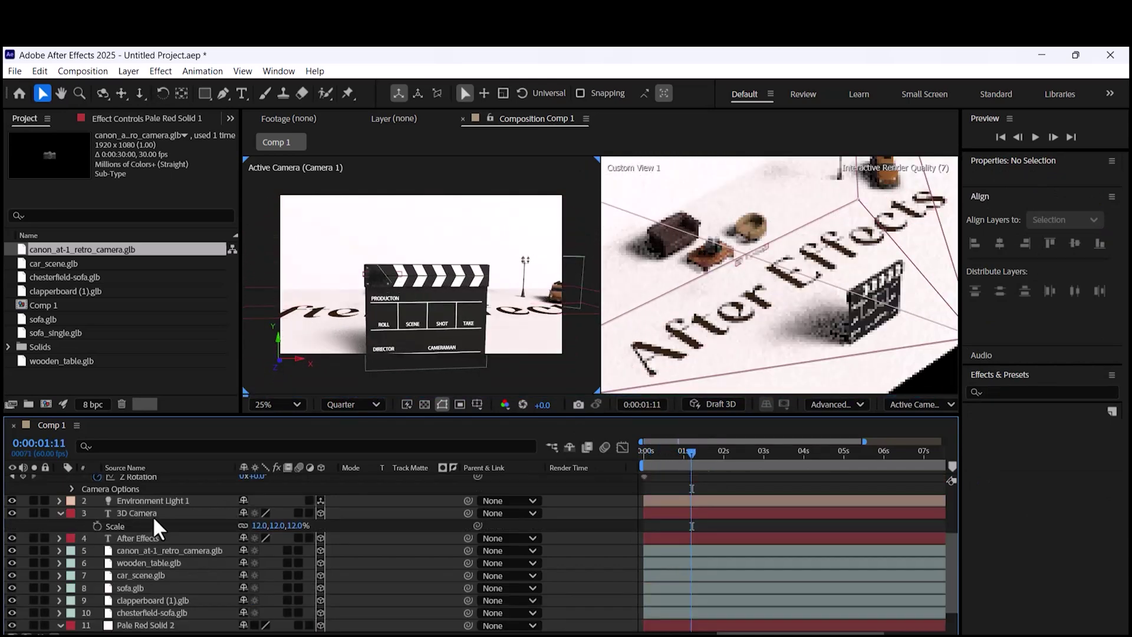
left_click(154, 514)
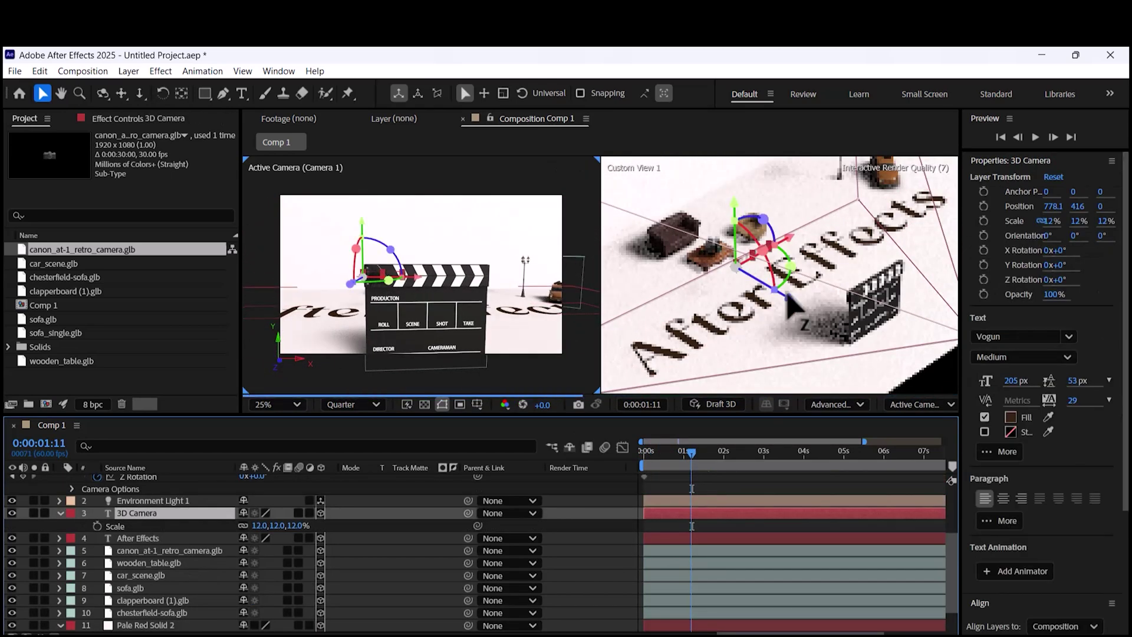
left_click(260, 525)
type("15")
key("Return")
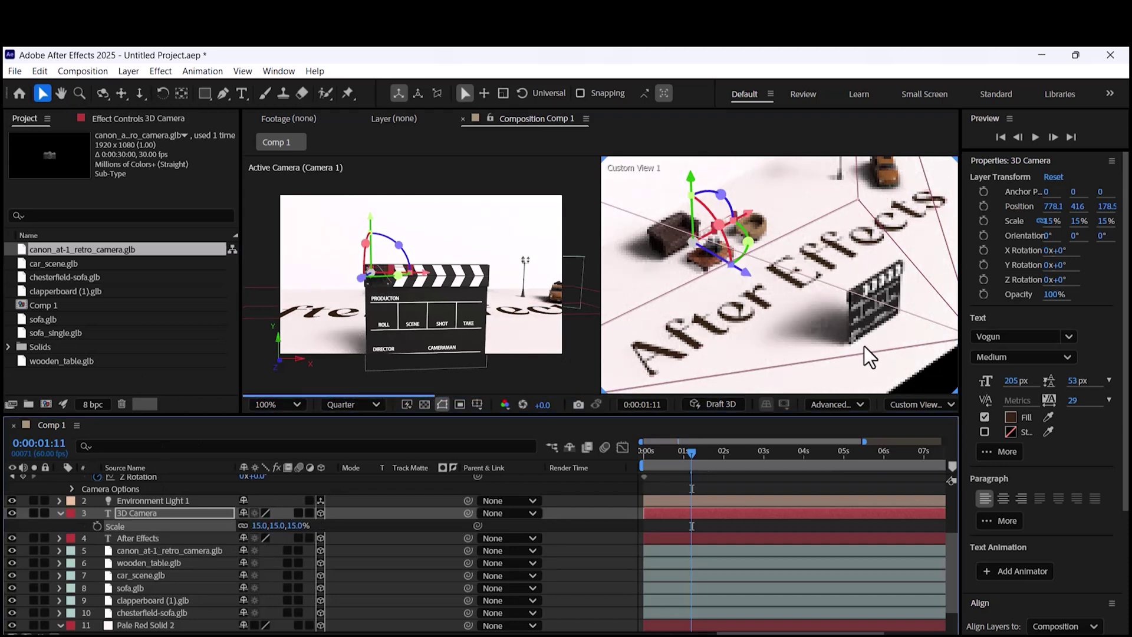
With the camera framing the sofas at 0:00:01:54, scale the "3D Camera" text to 28% and move its X position to about 767
scroll(614, 242, "down", 2)
mouse_move(706, 455)
left_mouse_down()
mouse_move(681, 460)
mouse_move(723, 470)
left_mouse_up()
left_click(728, 492)
left_click(410, 255)
left_click_drag(260, 526, 277, 327)
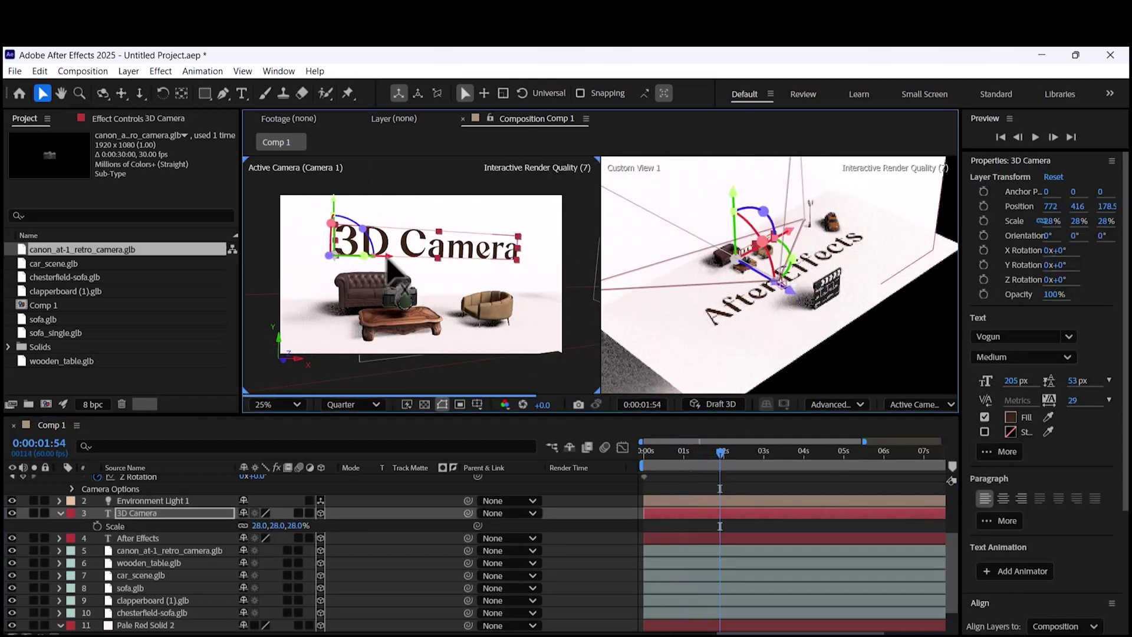
left_click_drag(387, 257, 382, 258)
At 0:00:02:13, keyframe Camera 1 at about 1055.4, 430.5, 42.4 and turn it toward the car and street lamp, orientation about 353.4°, 61.4°, 4.7°
scroll(637, 507, "up", 3)
left_click_drag(720, 454, 733, 466)
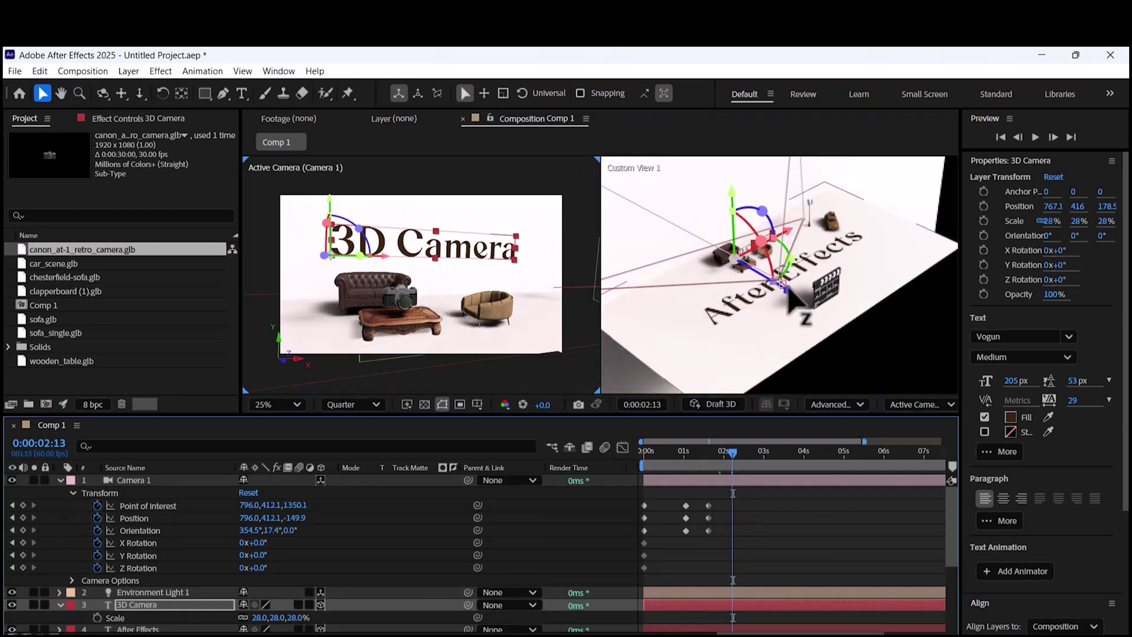
left_click(133, 479)
left_click_drag(831, 273, 794, 221)
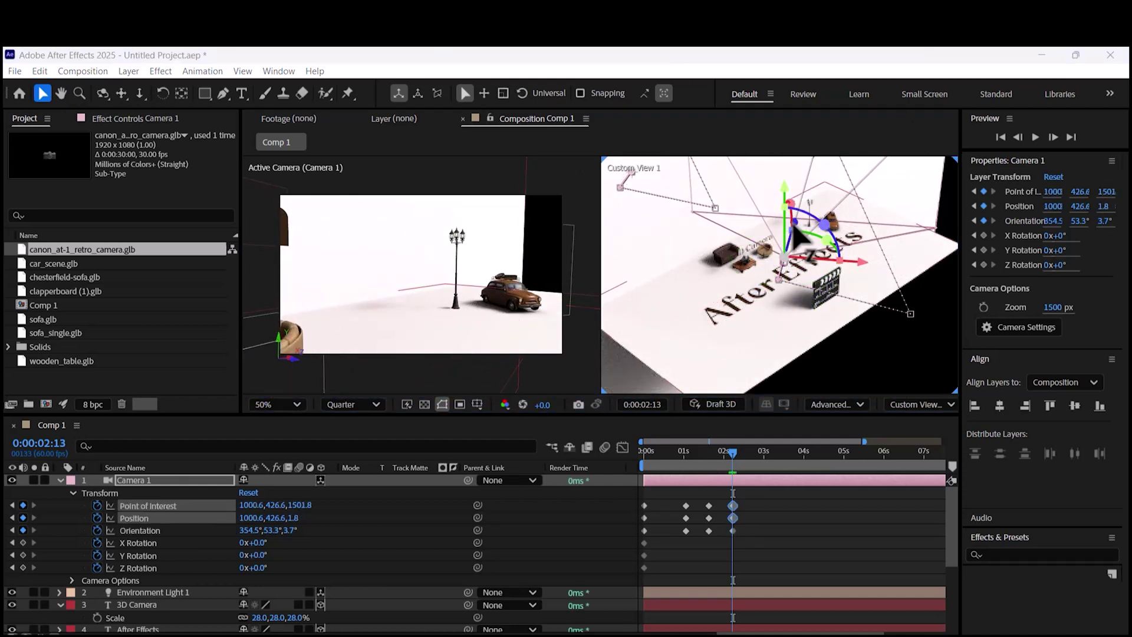
left_click_drag(797, 236, 800, 225)
key("ctrl+z")
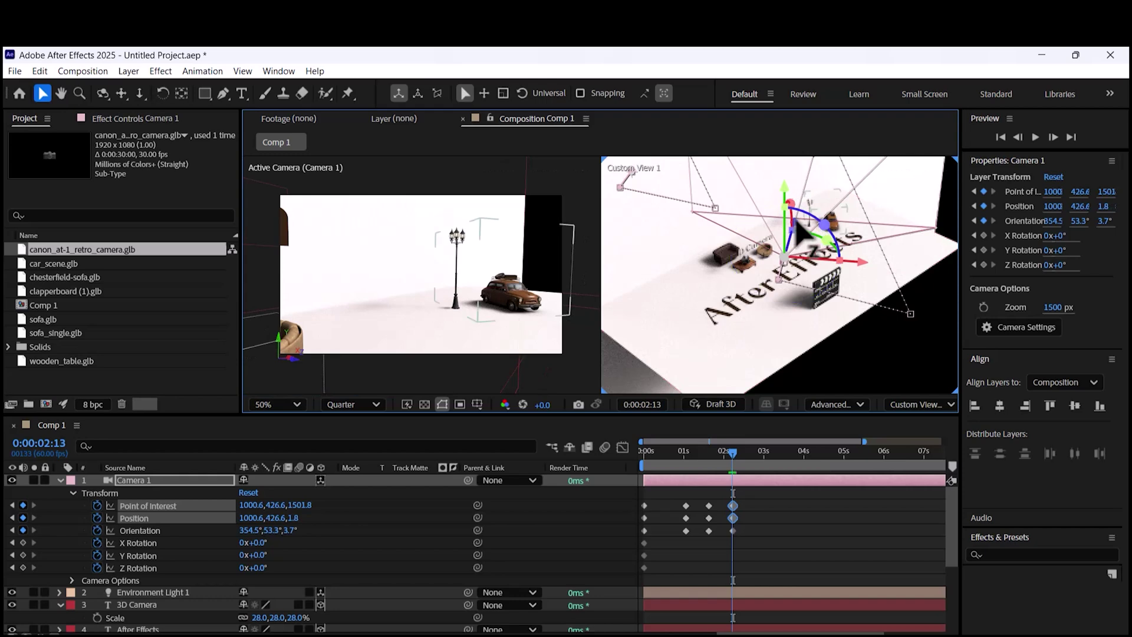
left_click_drag(793, 231, 836, 237)
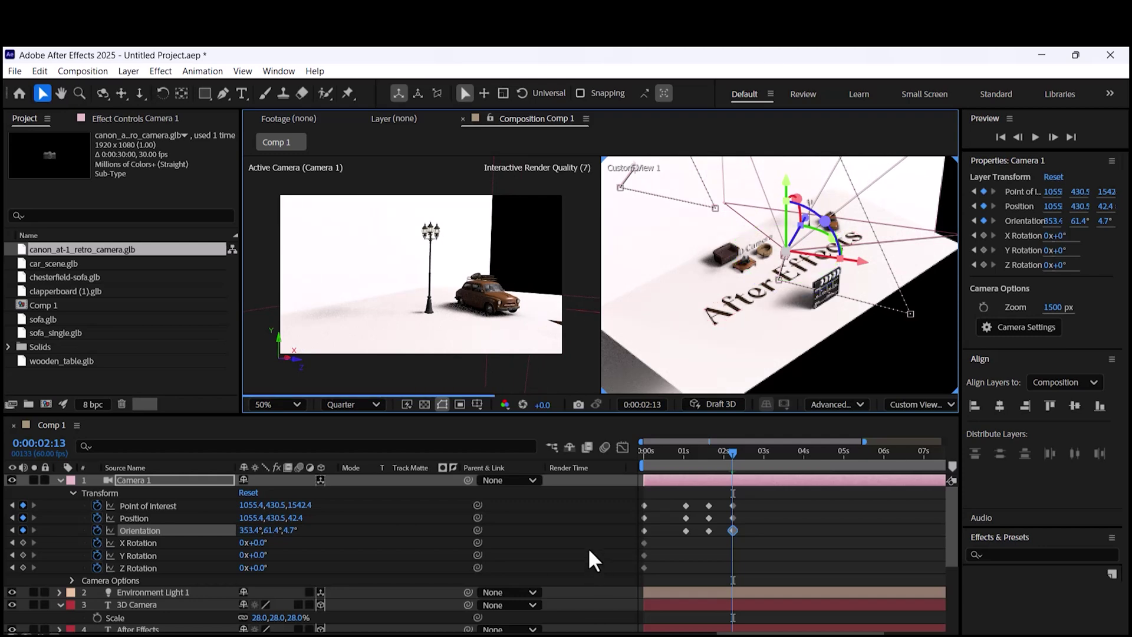
Enlarge the backdrop layer Pale Red Solid 2 to a scale of about 2319%
scroll(227, 566, "down", 5)
left_click(190, 614)
left_click(166, 587)
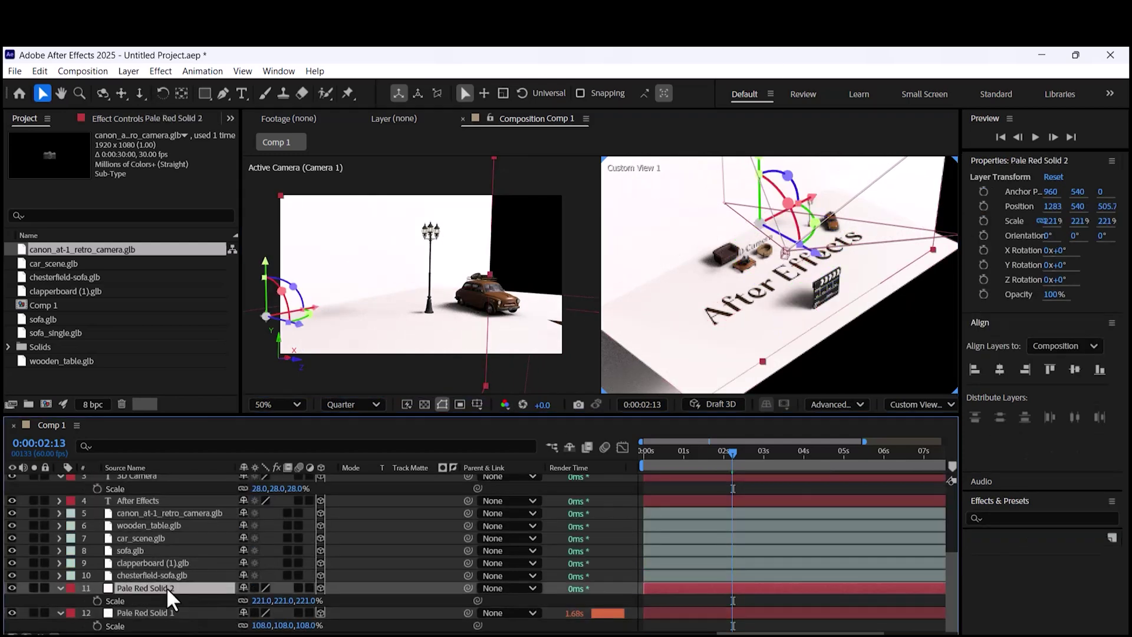
scroll(166, 586, "up", 1)
left_click_drag(262, 613, 715, 621)
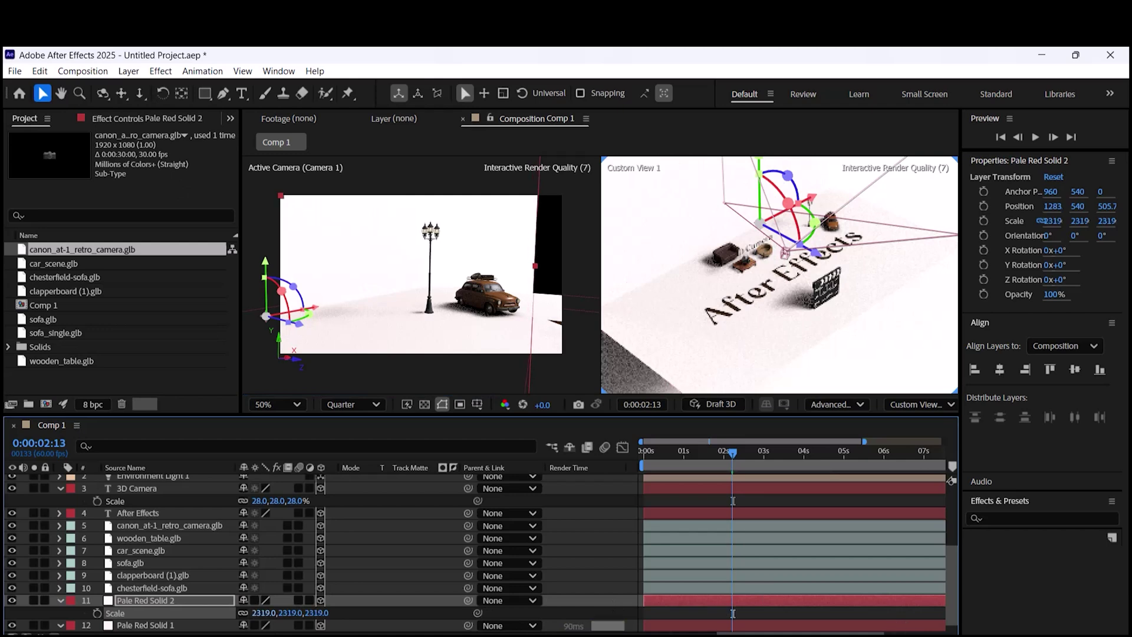
Enlarge the floor layer Pale Red Solid 1 to a scale of about 2369%
left_click(177, 625)
scroll(194, 619, "down", 1)
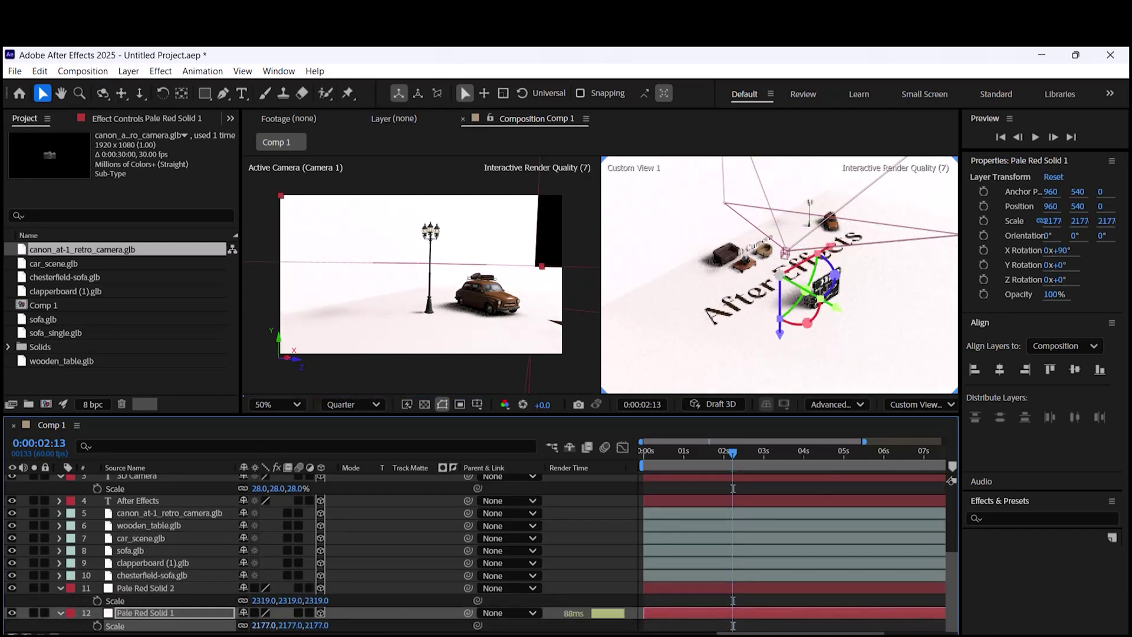
scroll(206, 539, "up", 4)
scroll(207, 538, "down", 4)
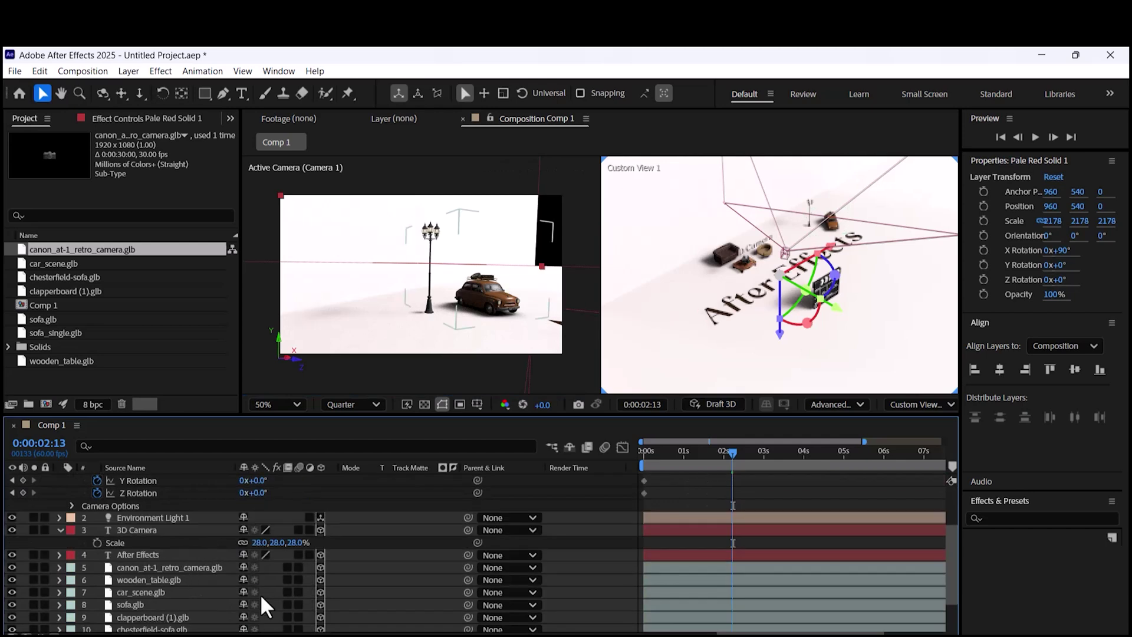
left_click_drag(281, 626, 284, 628)
Rotate the car_scene.glb model to a Z orientation of about 306.5°
left_click(164, 588)
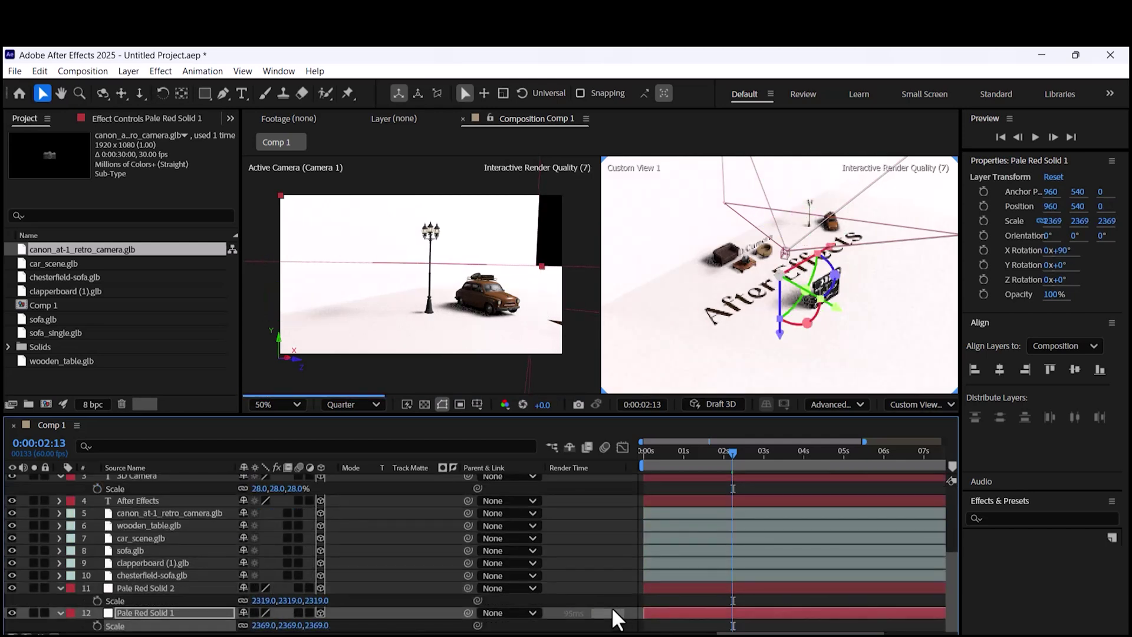
left_click(158, 575)
left_click(157, 563)
left_click(156, 550)
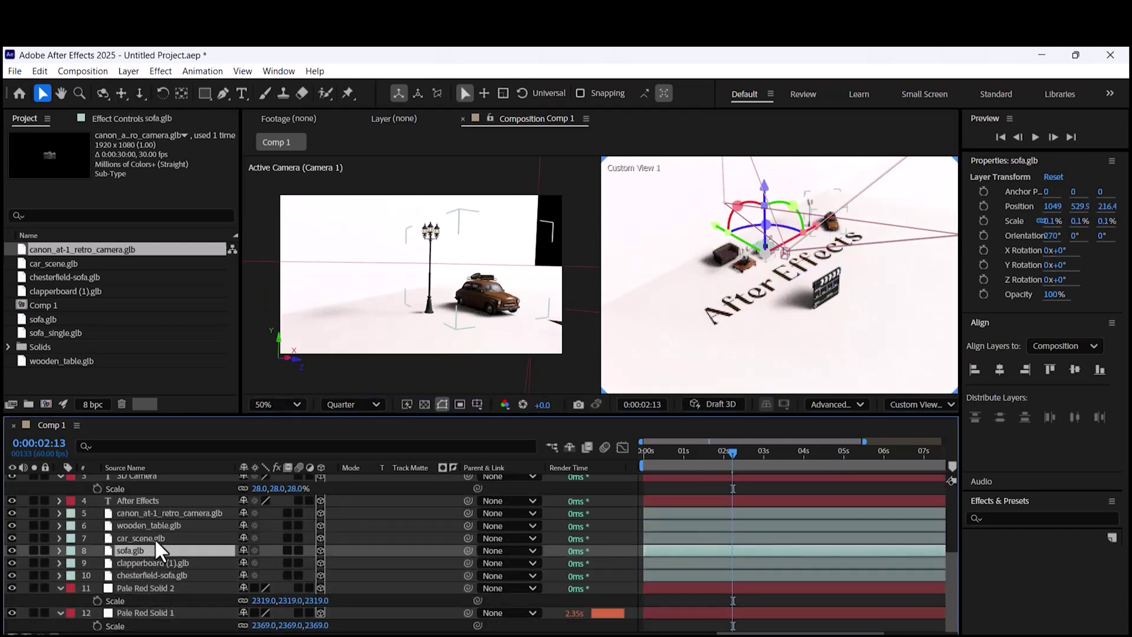
left_click(155, 537)
left_click_drag(758, 232, 745, 233)
Turn Camera 1 at 0:00:02:13 to an orientation of about 354.5°, 53.6°, 3.8° to reframe the car and lamp
scroll(757, 502, "up", 4)
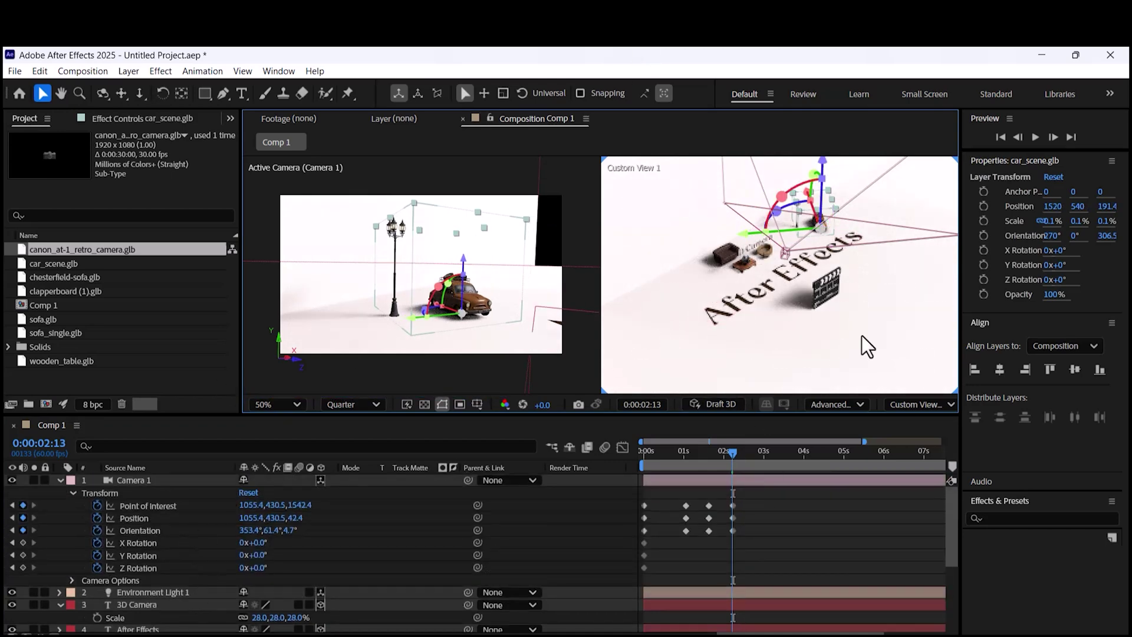
left_click(220, 479)
left_click_drag(834, 239, 796, 203)
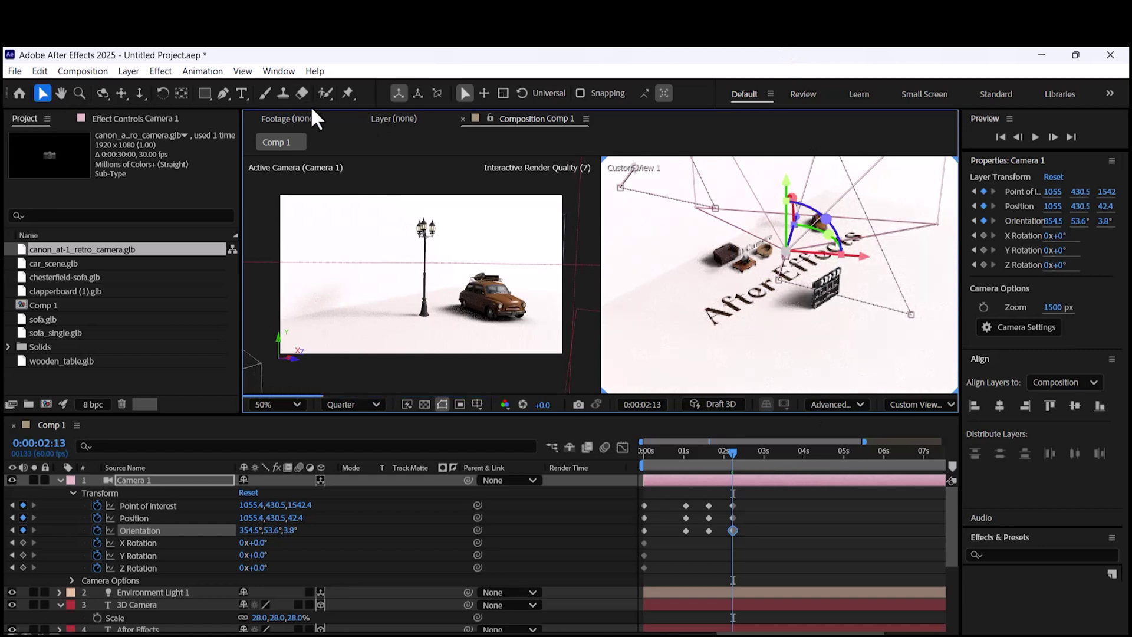
Add a text layer reading "Motion Graphics" and make it a 3D layer
left_click(242, 93)
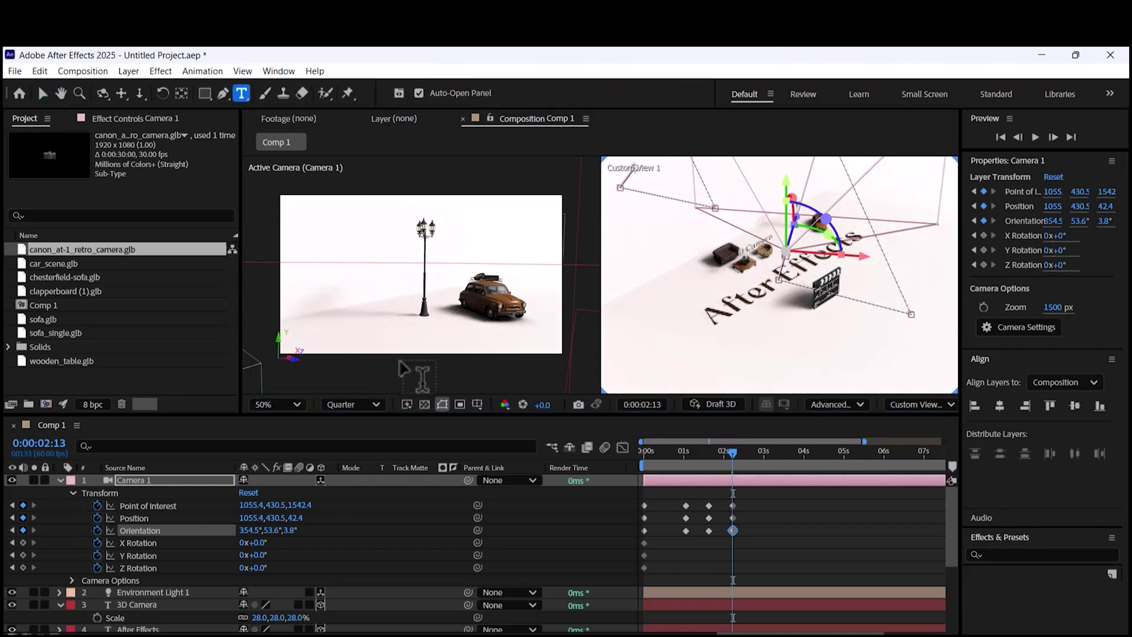
left_click(348, 273)
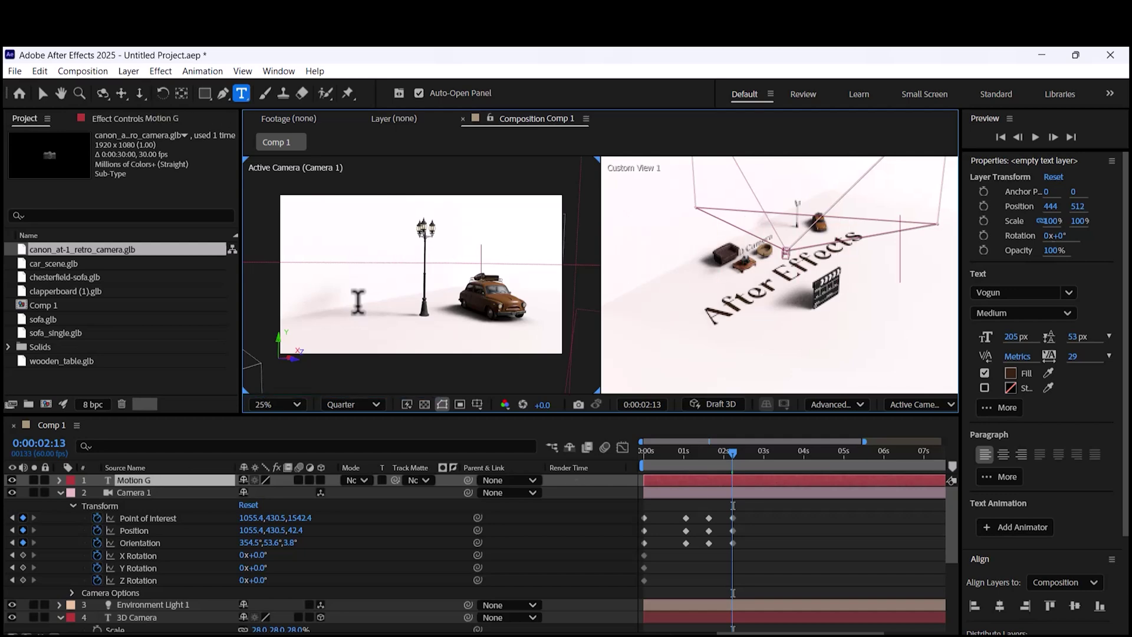
left_click(320, 480)
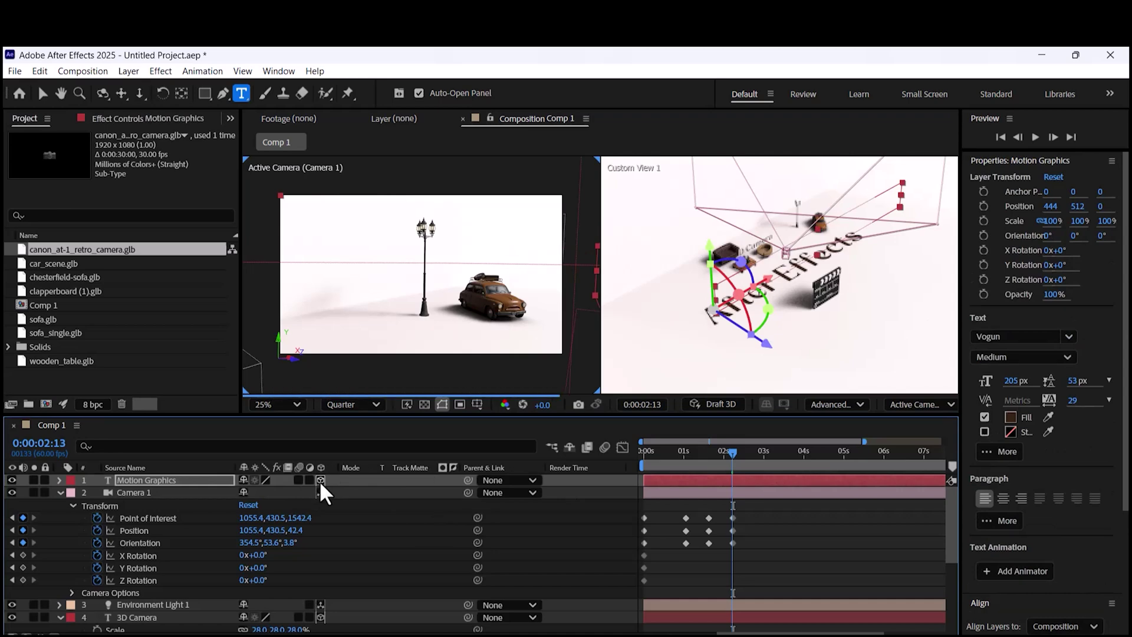
Scale the "Motion Graphics" text to 56% and move it toward the car at about 963, 512, 432
key("s")
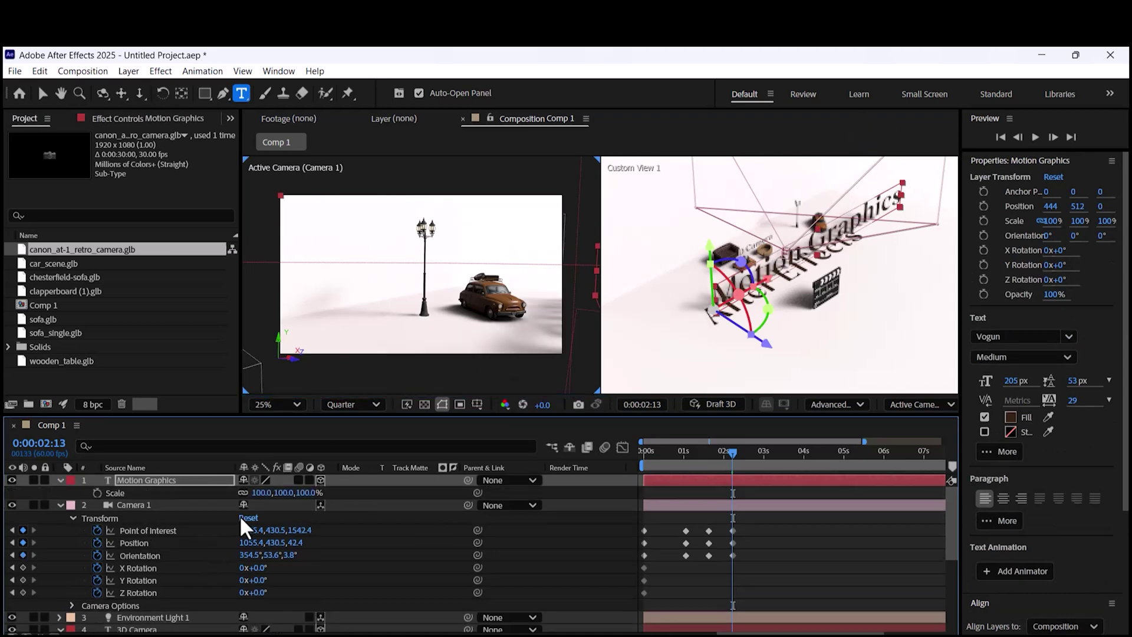
left_click_drag(263, 492, 227, 489)
key("v")
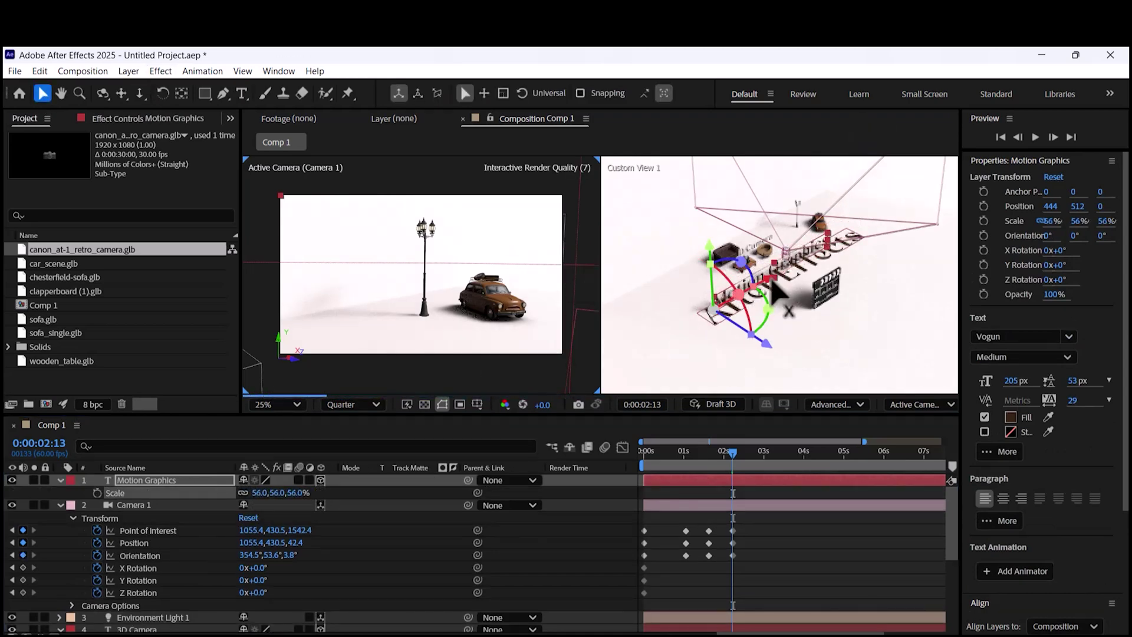
left_click_drag(734, 291, 832, 231)
left_click_drag(838, 293, 756, 255)
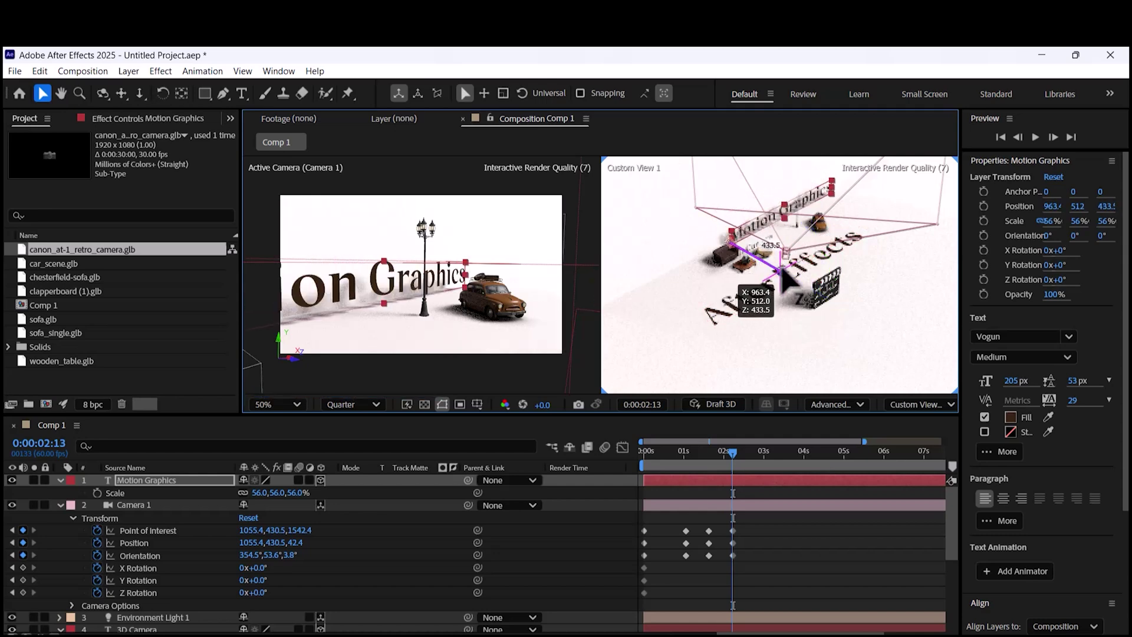
Enlarge the "Motion Graphics" text to 224% and position it behind the lamp and car at about 1265.4, 538, 485.3
left_click_drag(255, 492, 557, 354)
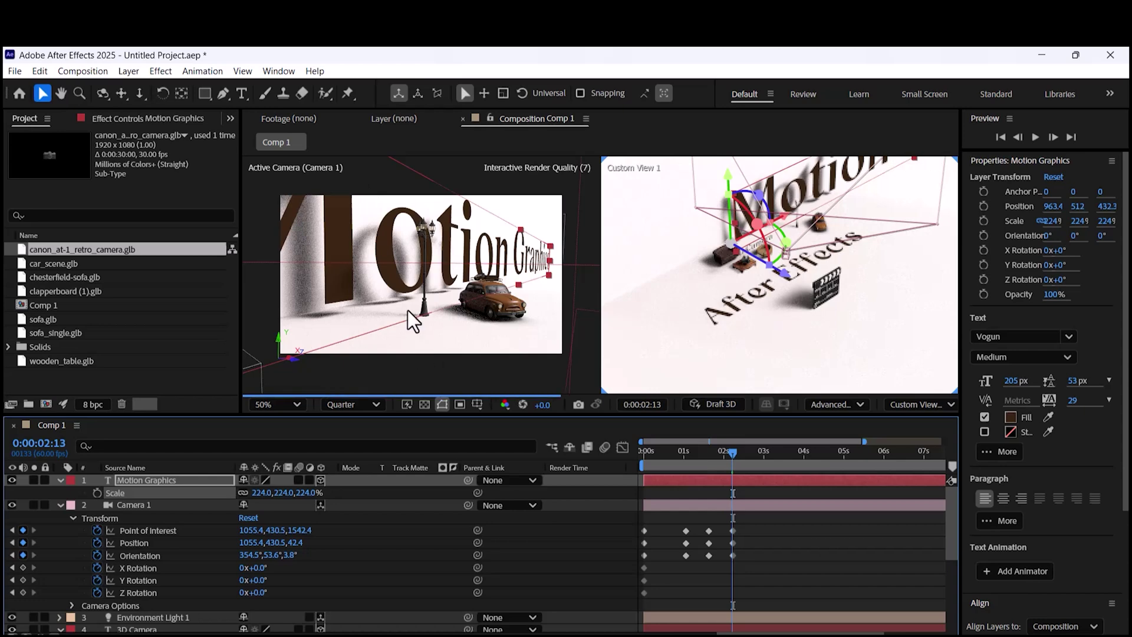
left_click(578, 519)
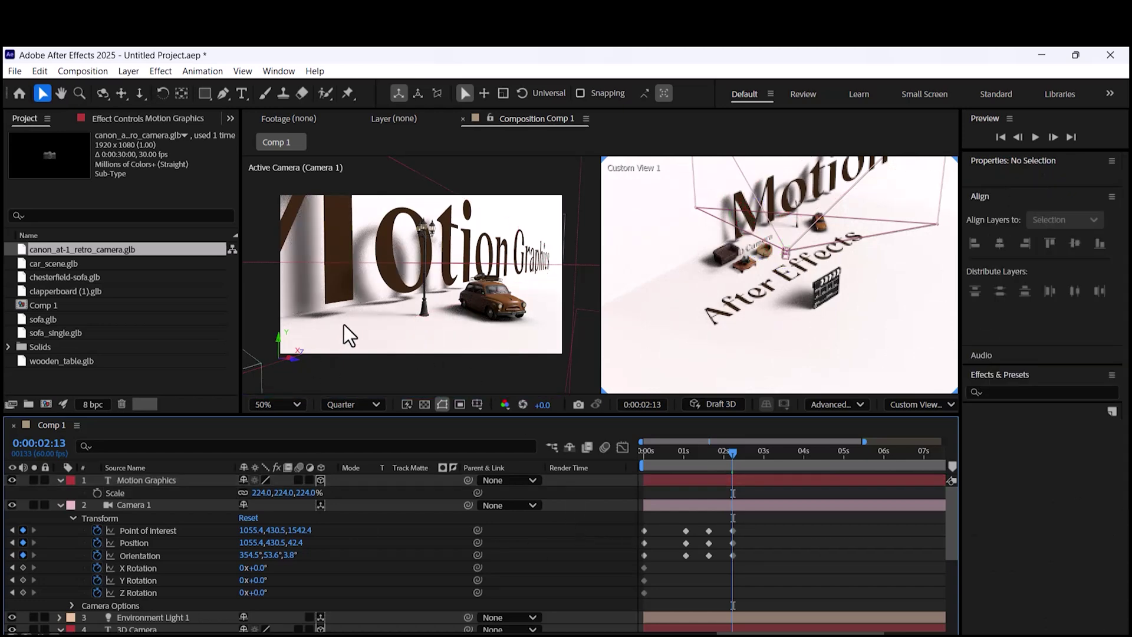
left_click(306, 321)
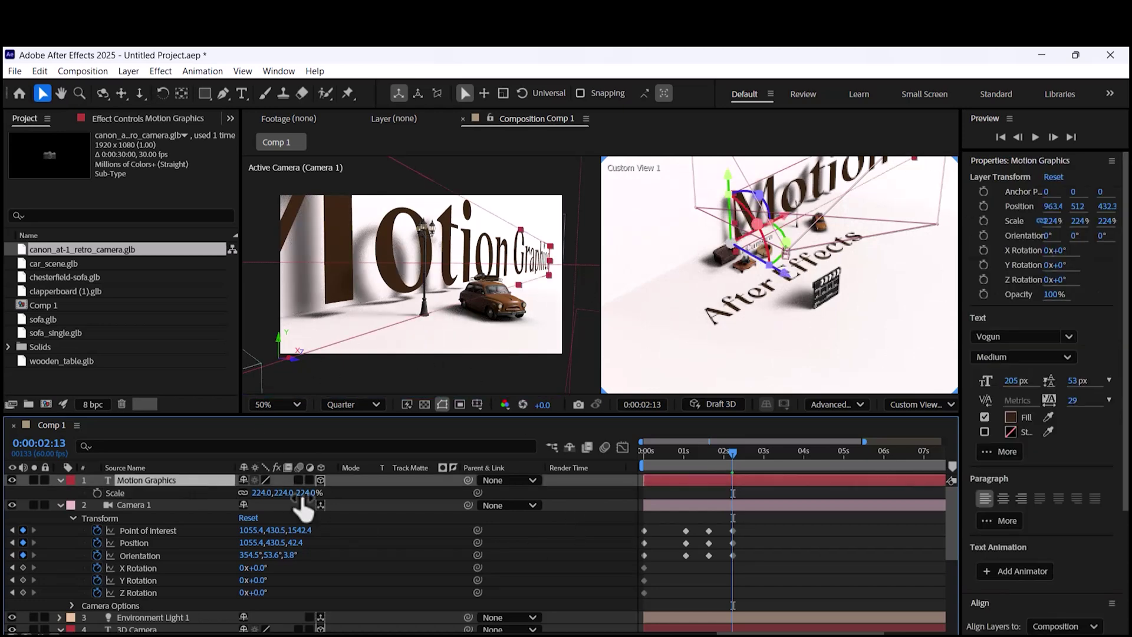
key("p")
left_click_drag(290, 493, 463, 488)
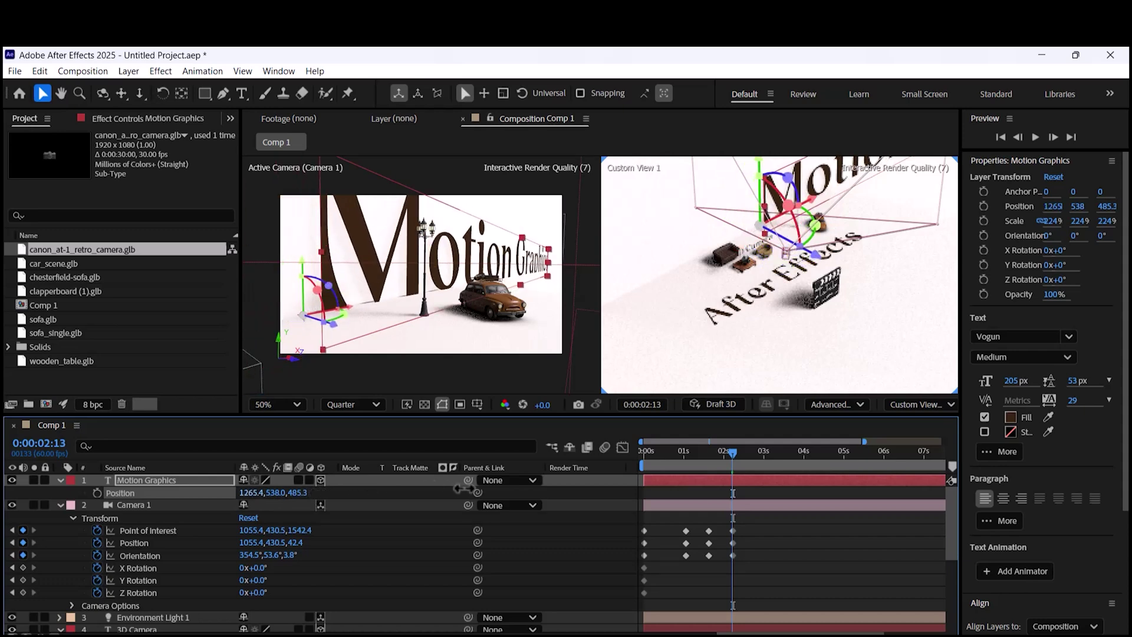
Shift the Motion Graphics layer in the timeline so that it starts at about 1.7 seconds
left_click(642, 455)
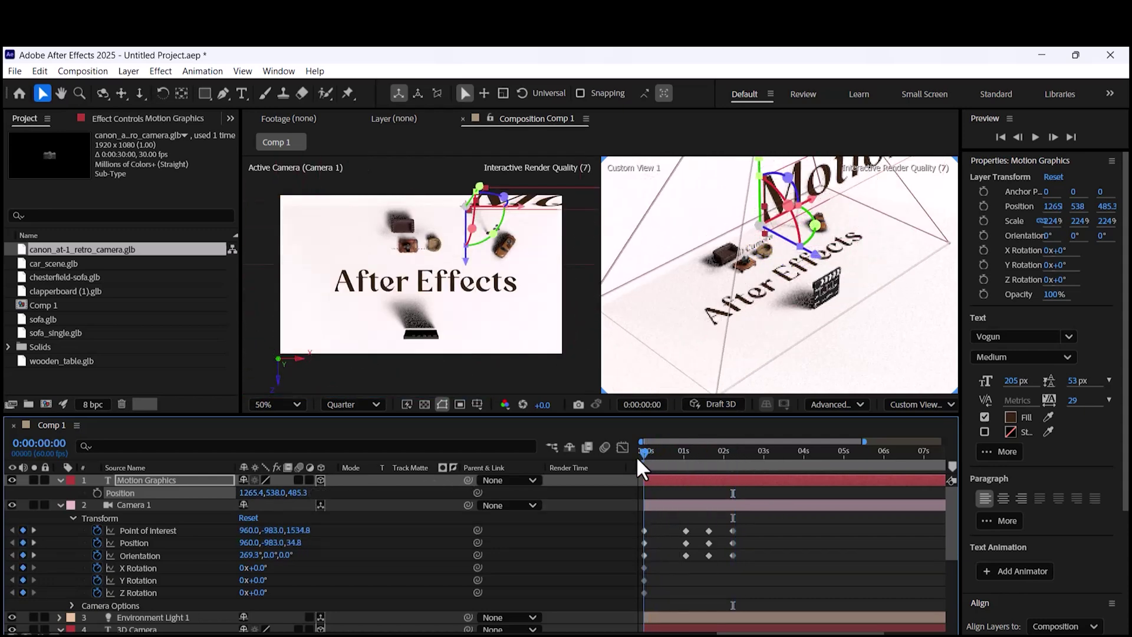
left_click(691, 604)
left_click_drag(663, 480, 706, 483)
At 0:00:02:46, keyframe Camera 1 overhead at about 1103.3, -794.4, 95, looking down with orientation about 269.2°, 360°, 1.4°
left_click_drag(649, 454, 756, 487)
scroll(760, 274, "down", 4)
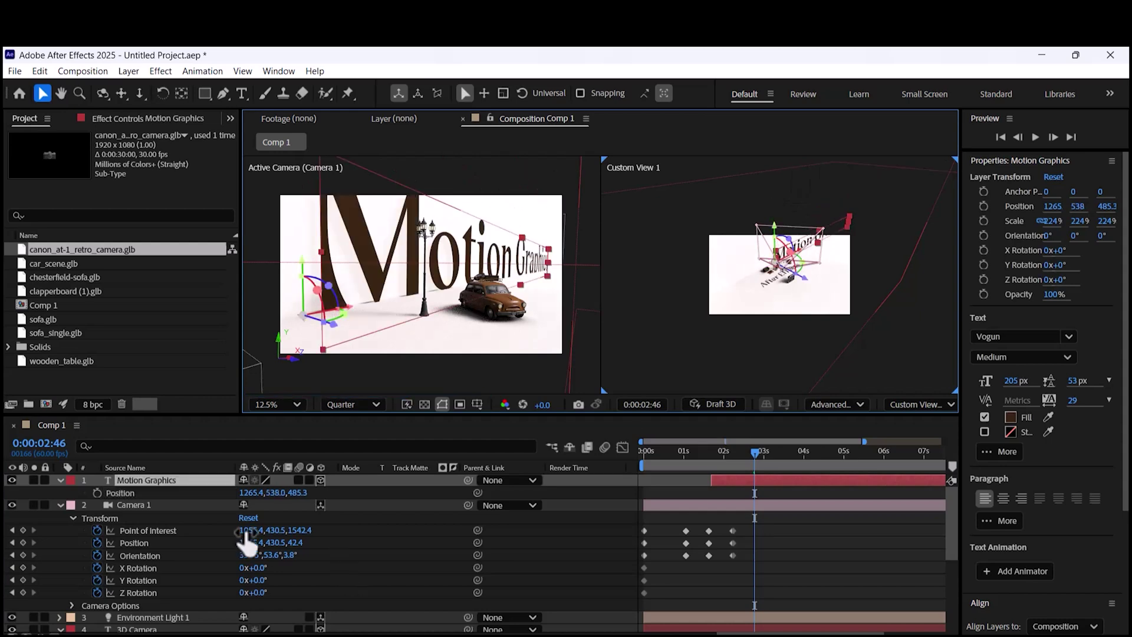
left_click(170, 506)
left_click_drag(786, 242, 782, 206)
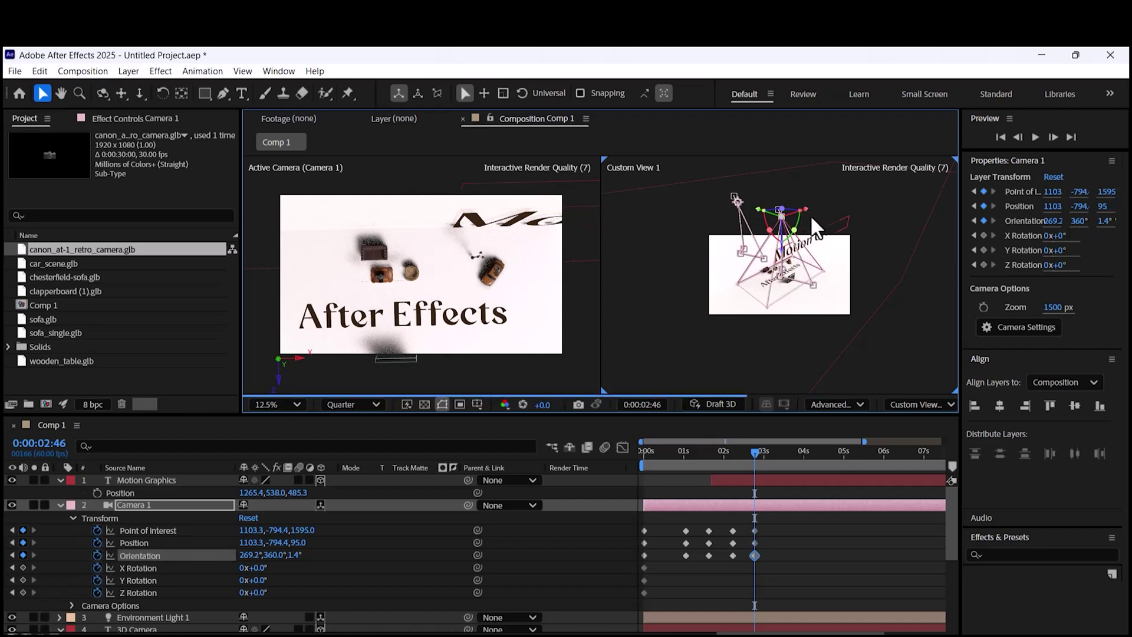
At 0:00:02:46, reposition Camera 1 closer above the scene at about 967.5, -614.8, 5.2 with a Y rotation of 1°
left_click_drag(815, 225, 795, 222)
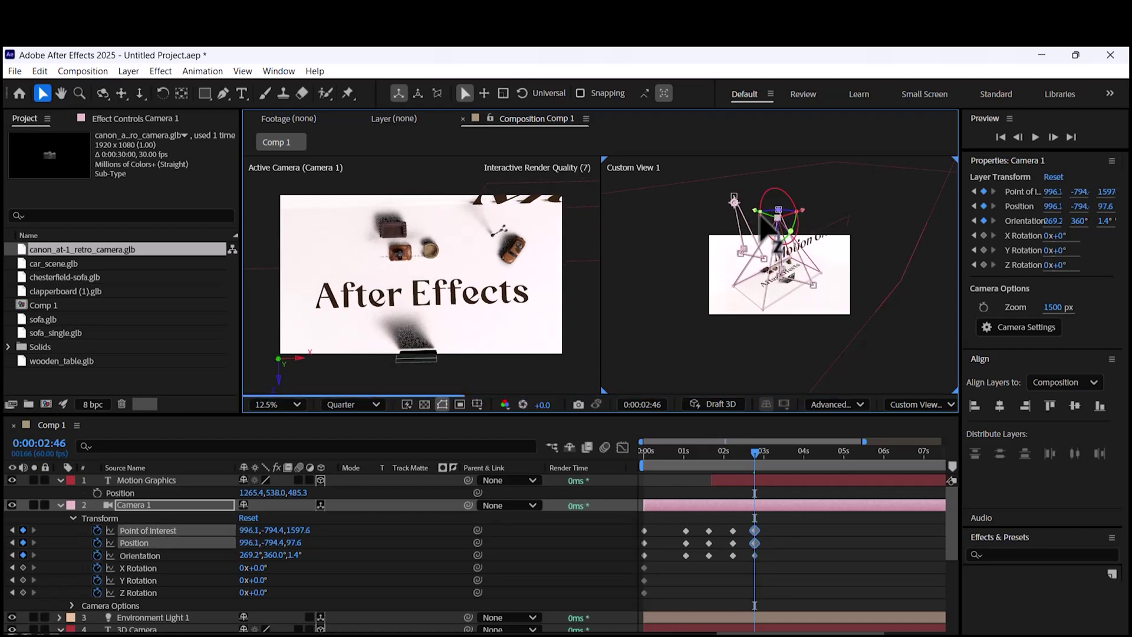
left_click_drag(253, 568, 259, 593)
mouse_move(779, 255)
left_mouse_down()
mouse_move(776, 245)
mouse_move(791, 267)
mouse_move(781, 263)
left_mouse_up()
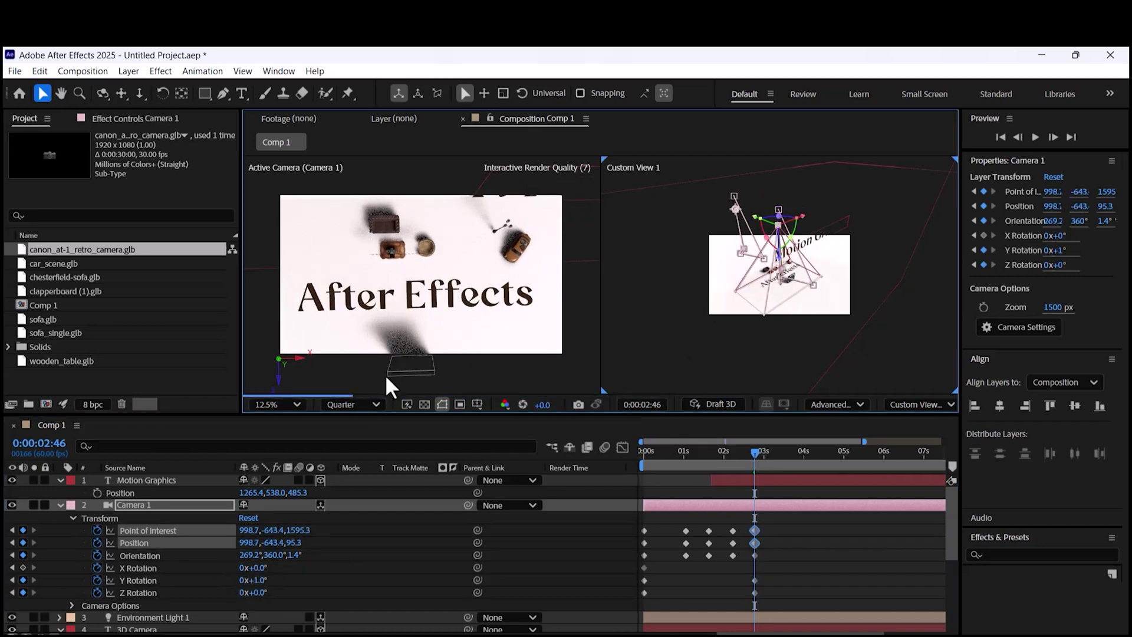
left_click_drag(802, 216, 800, 217)
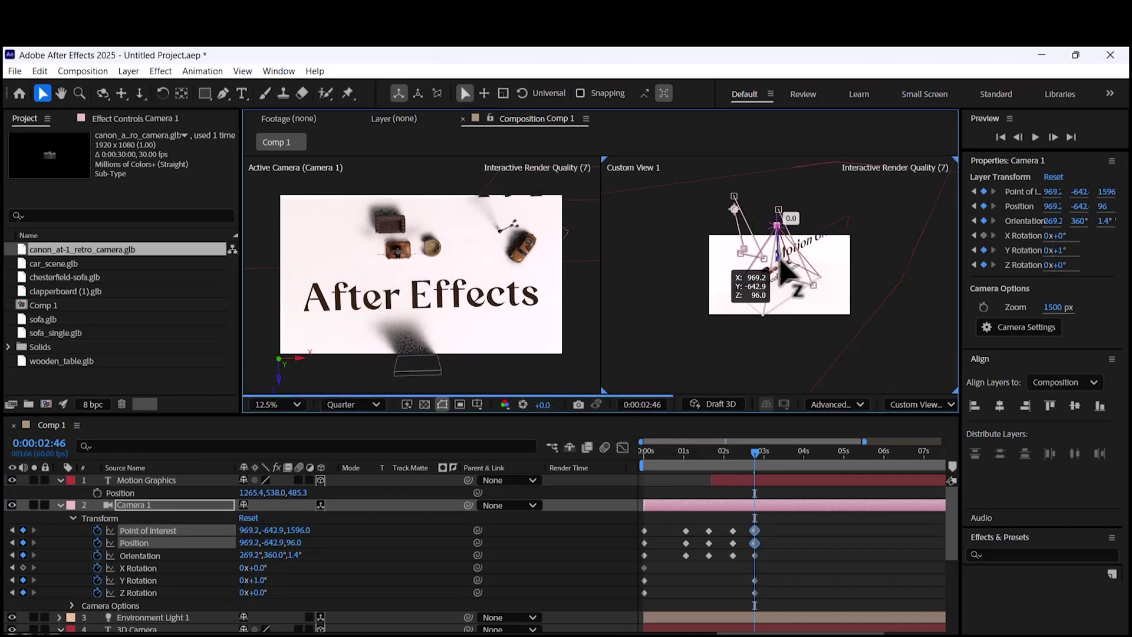
left_click_drag(781, 264, 765, 237)
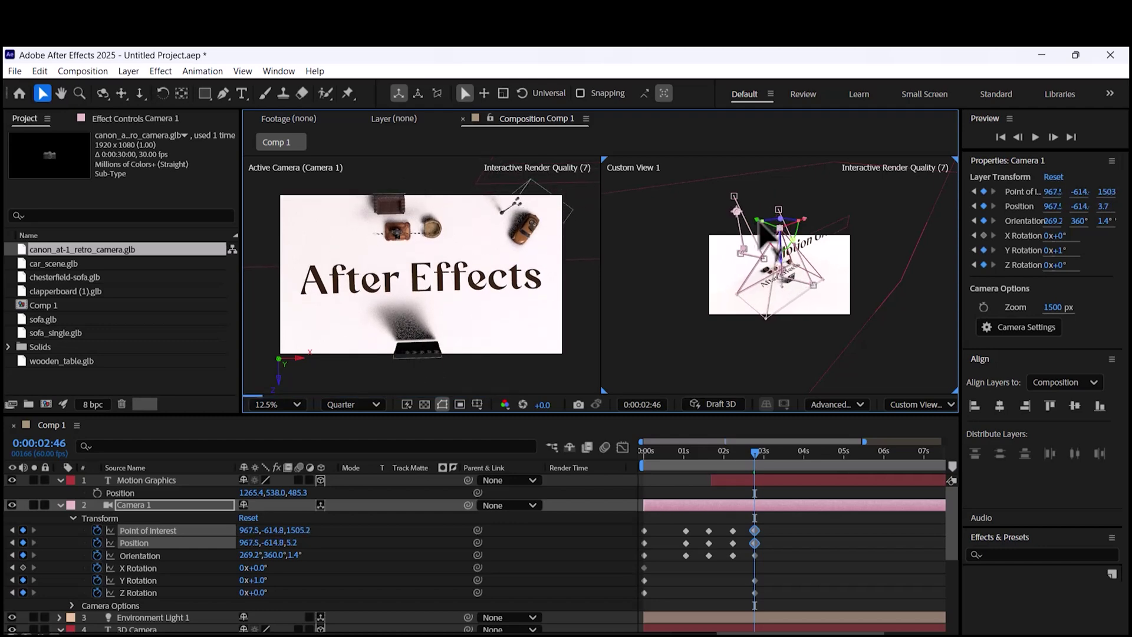
left_click(263, 592)
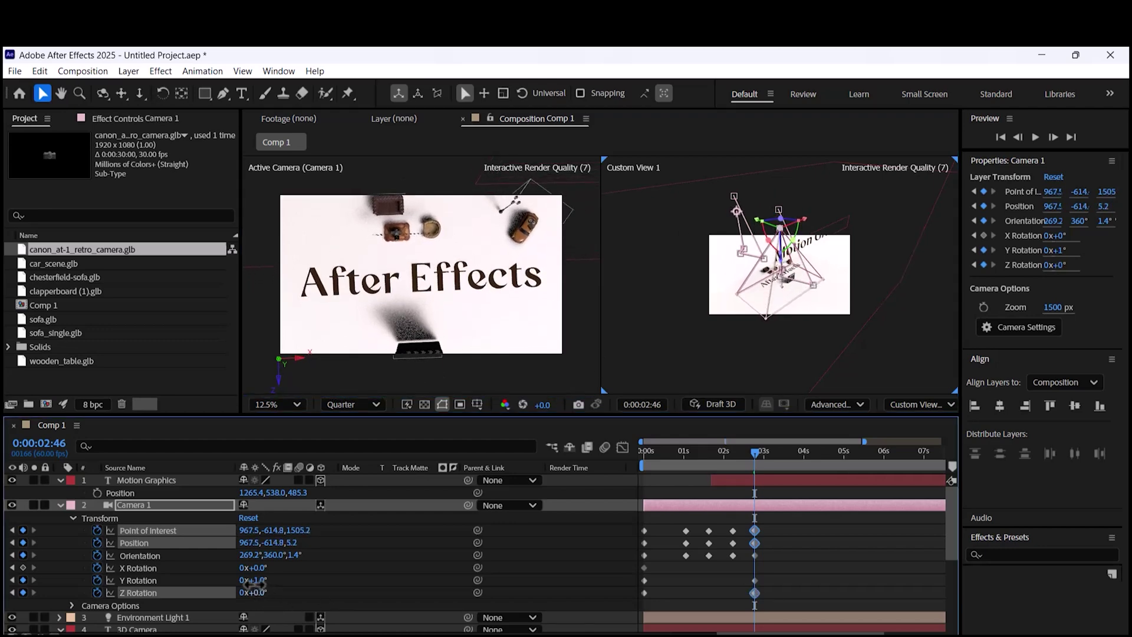
left_click_drag(255, 584, 254, 584)
left_click(758, 554)
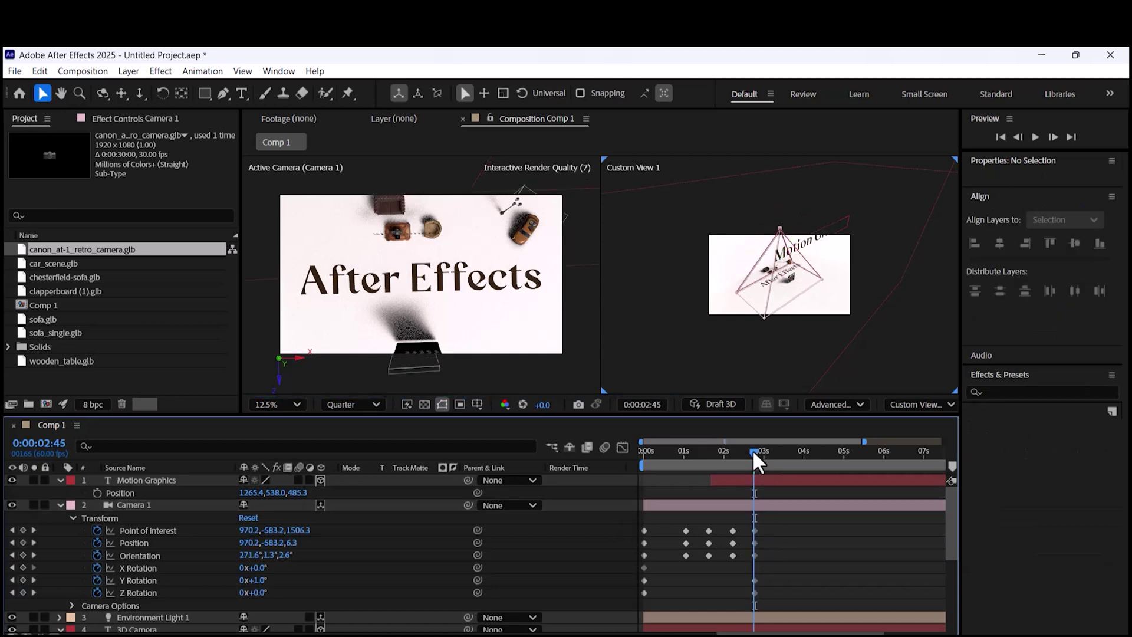
Fit the scene to the Custom View 1 viewport and preview the camera animation from 0:00:00:00
left_click_drag(754, 451, 644, 486)
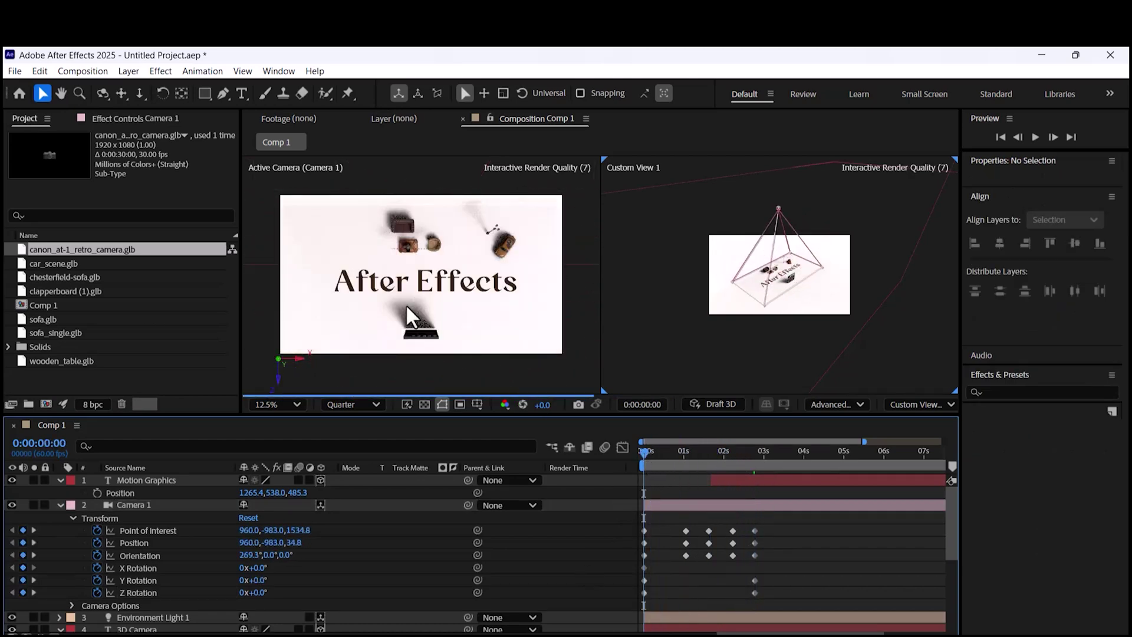
left_click(277, 405)
left_click(294, 131)
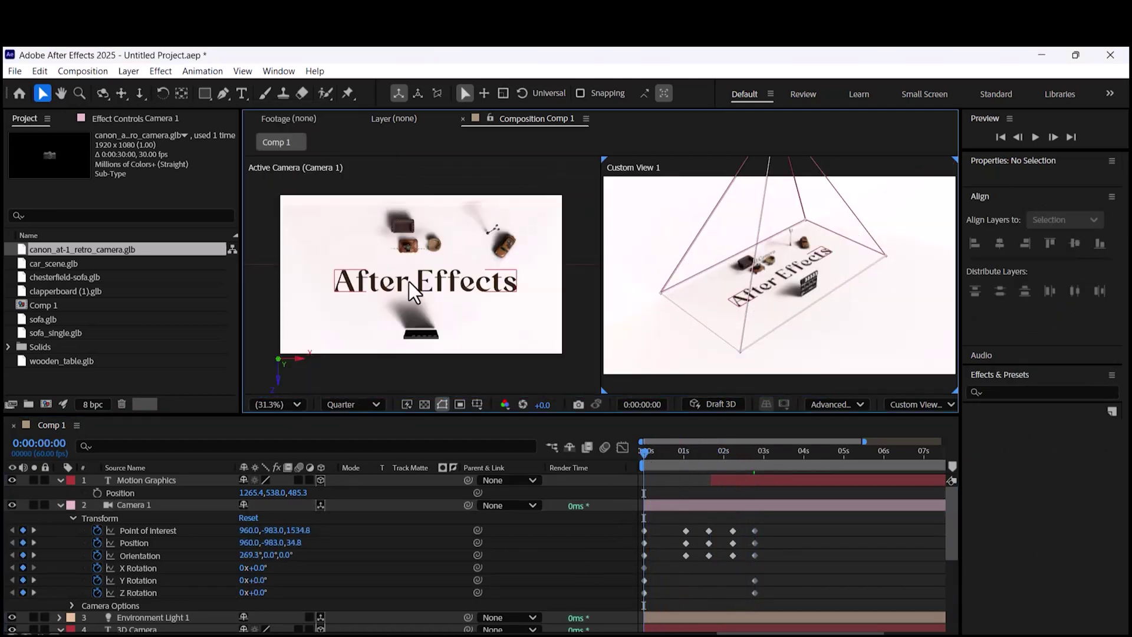
key("space")
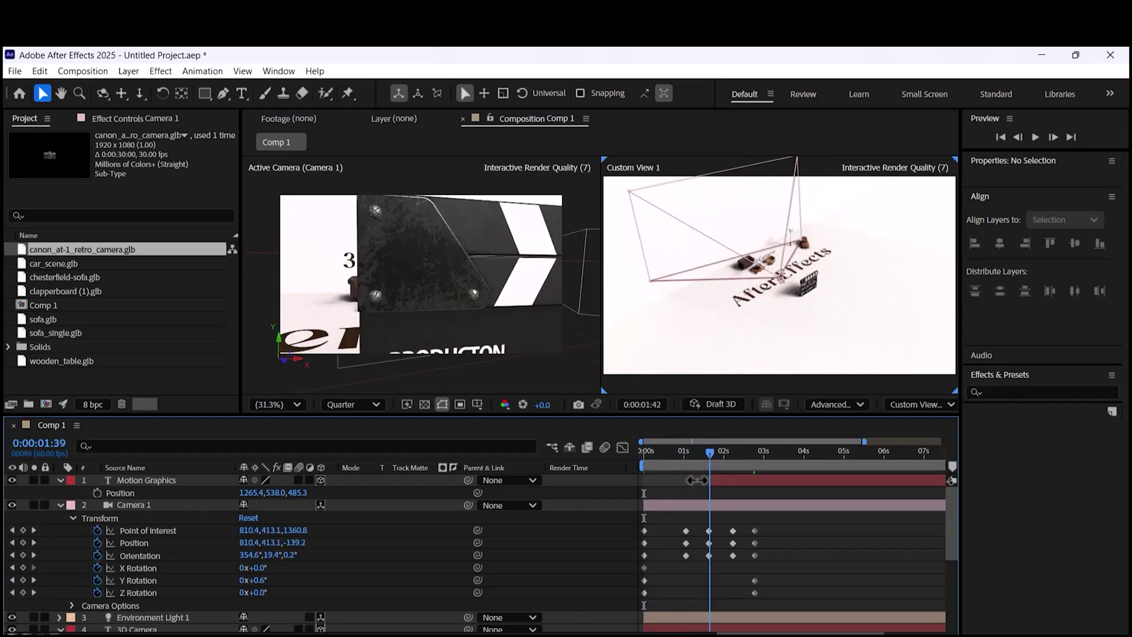
key("space")
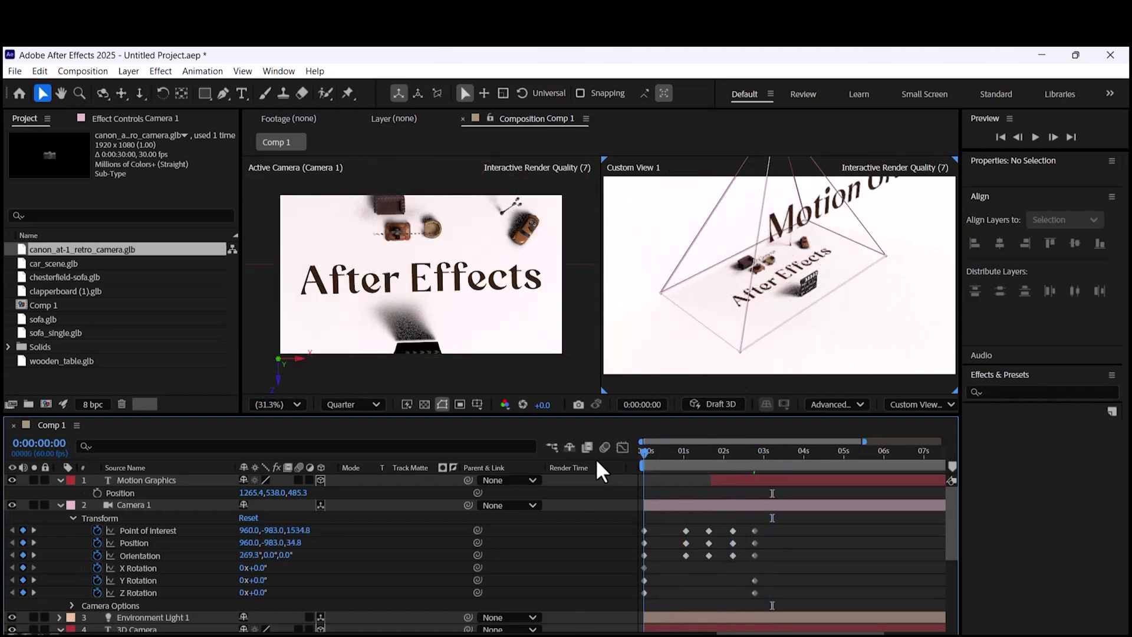
End the work area at 0:00:03:05 and apply Easy Ease to all of Camera 1's transform keyframes
left_click_drag(646, 449, 632, 596)
key("n")
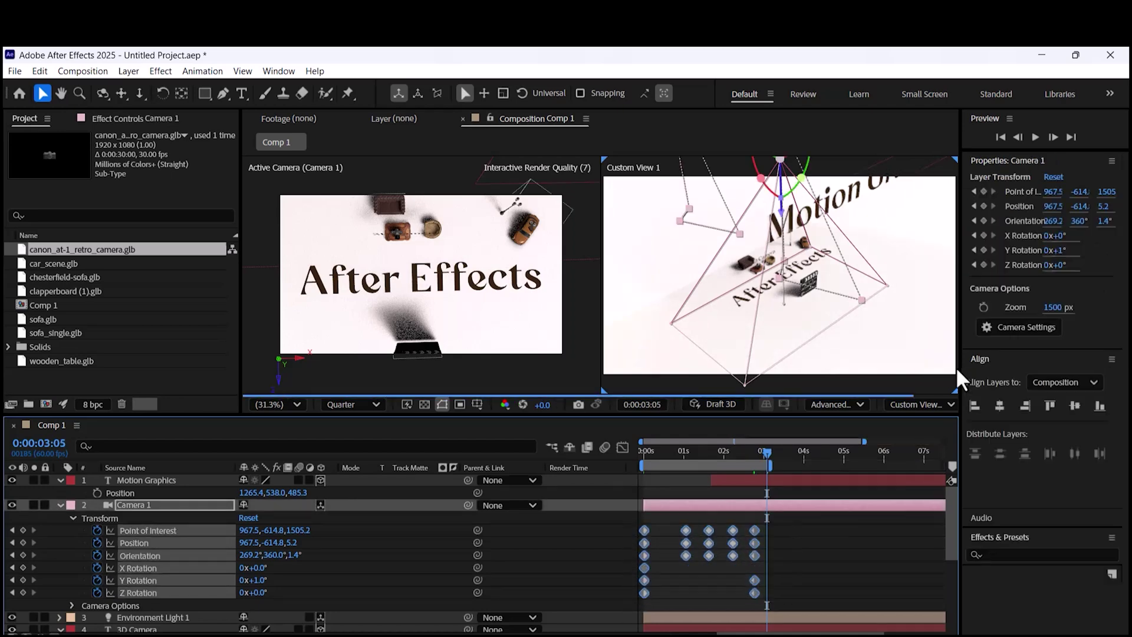
right_click(758, 530)
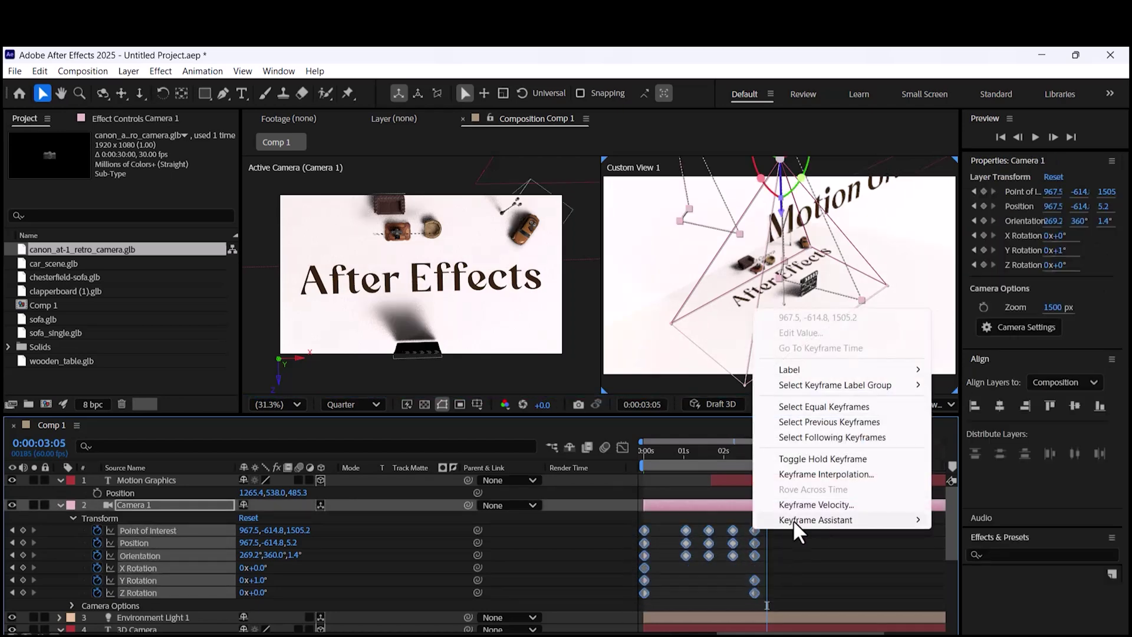
mouse_move(796, 522)
left_click(514, 413)
left_click(816, 547)
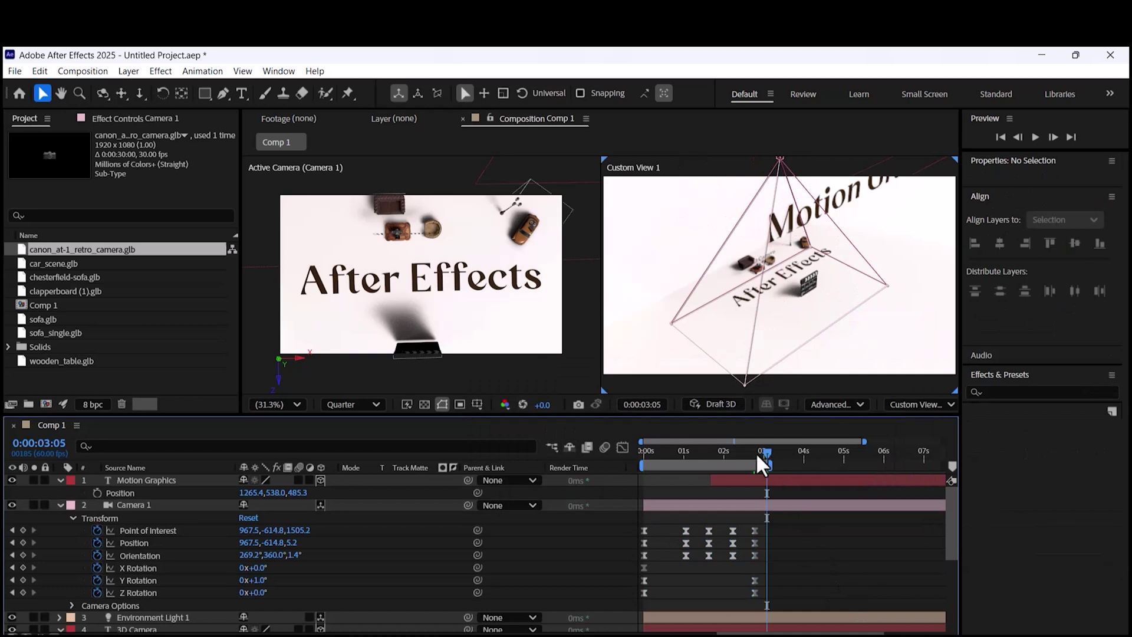
Return to the start of the composition and play back the eased camera animation
left_click_drag(761, 452, 629, 466)
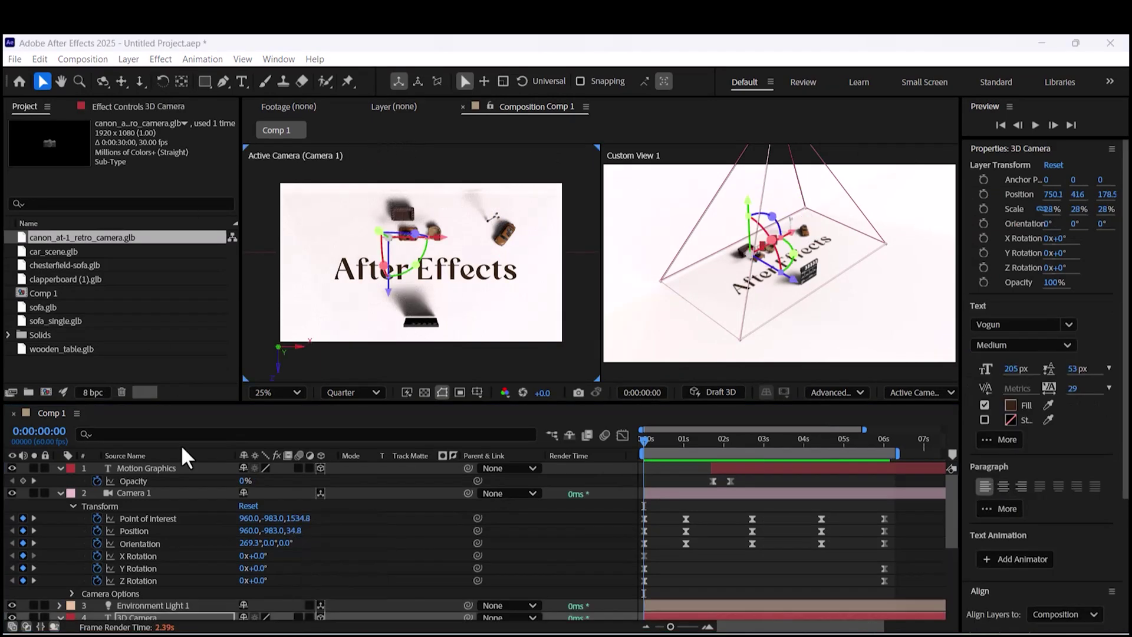
key("space")
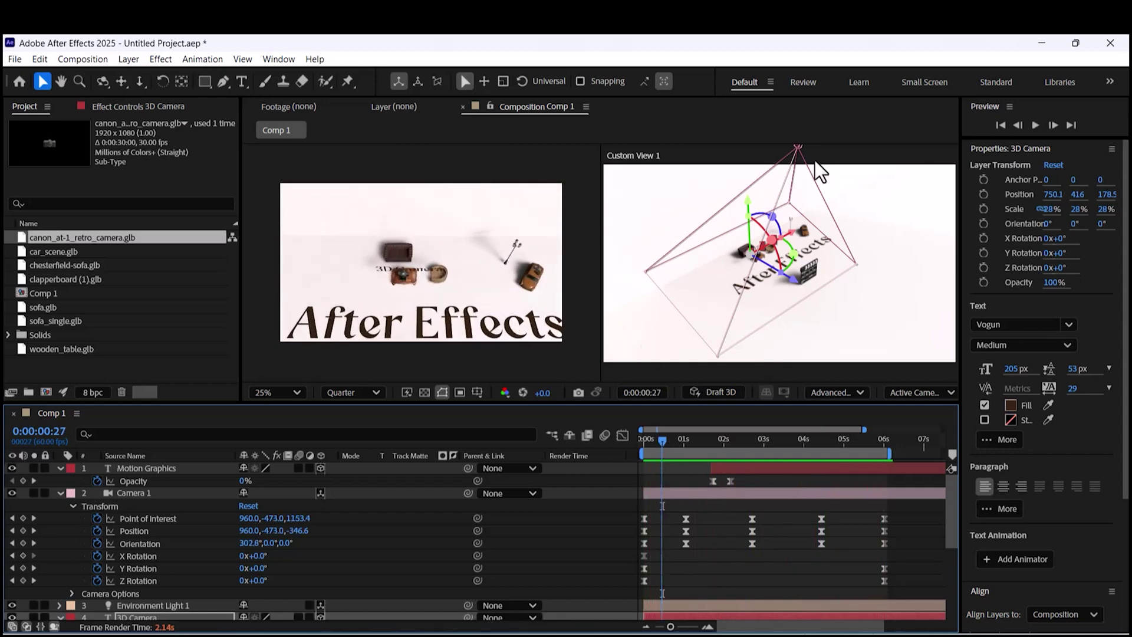
key("space")
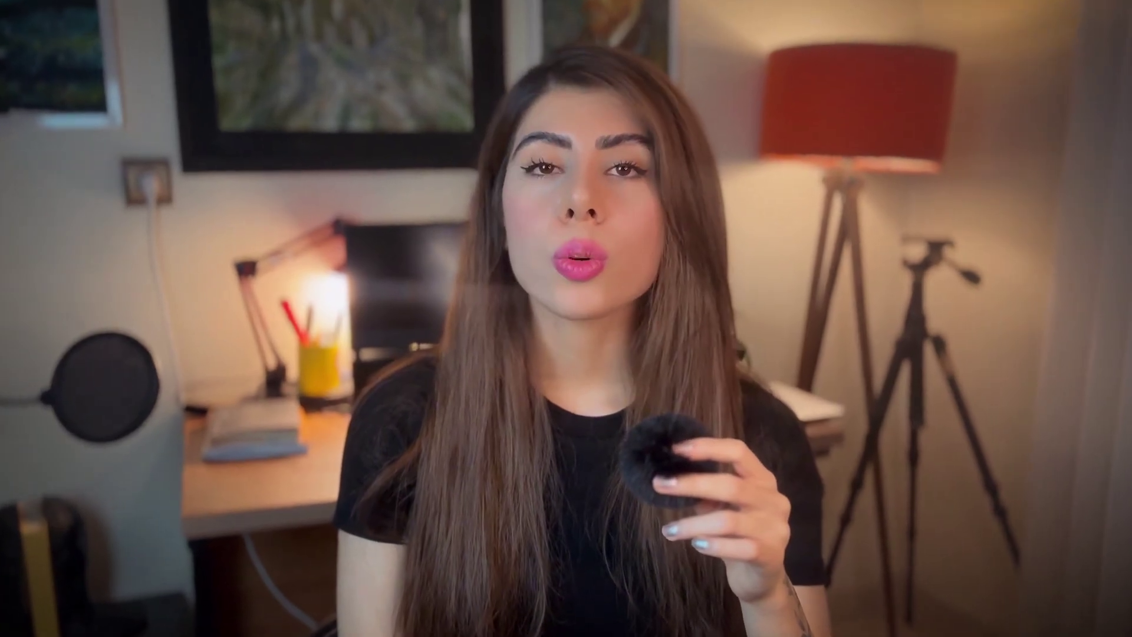